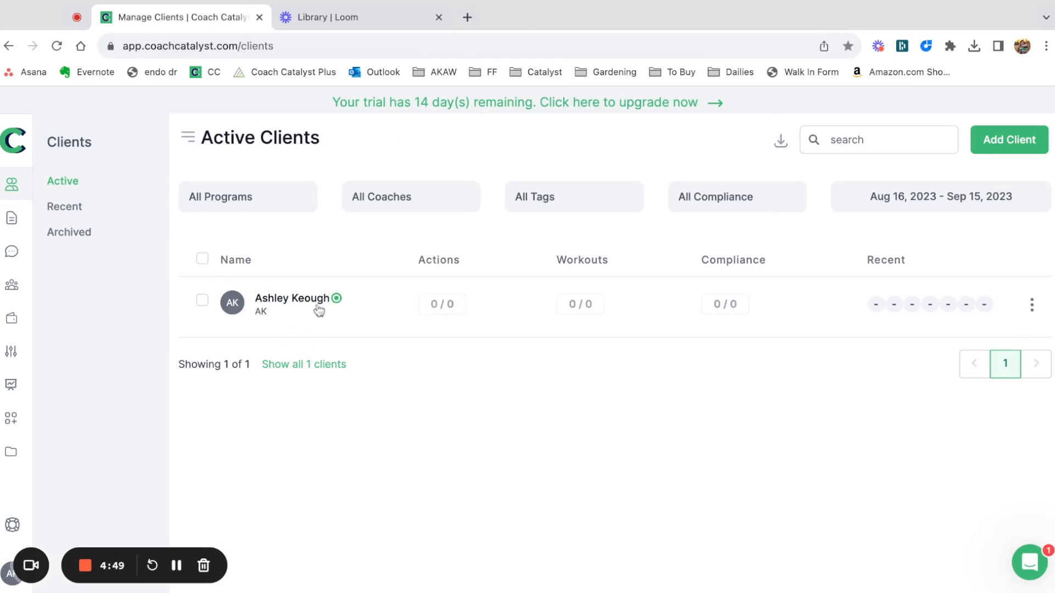
Select the test client in the active clients list and resend the welcome notification as a bulk action.
mouse_move(338, 303)
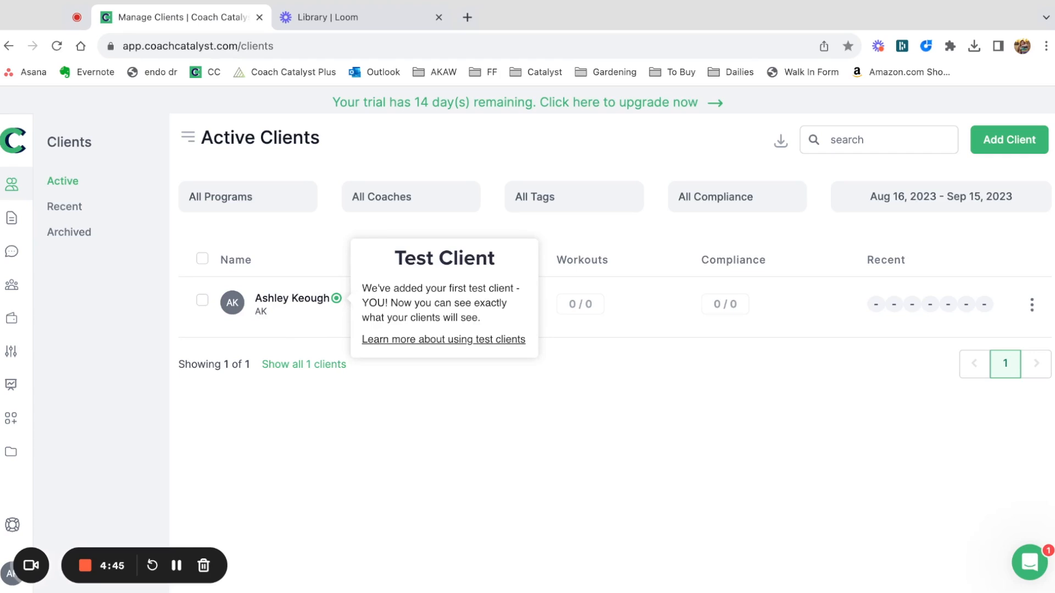
left_click(202, 300)
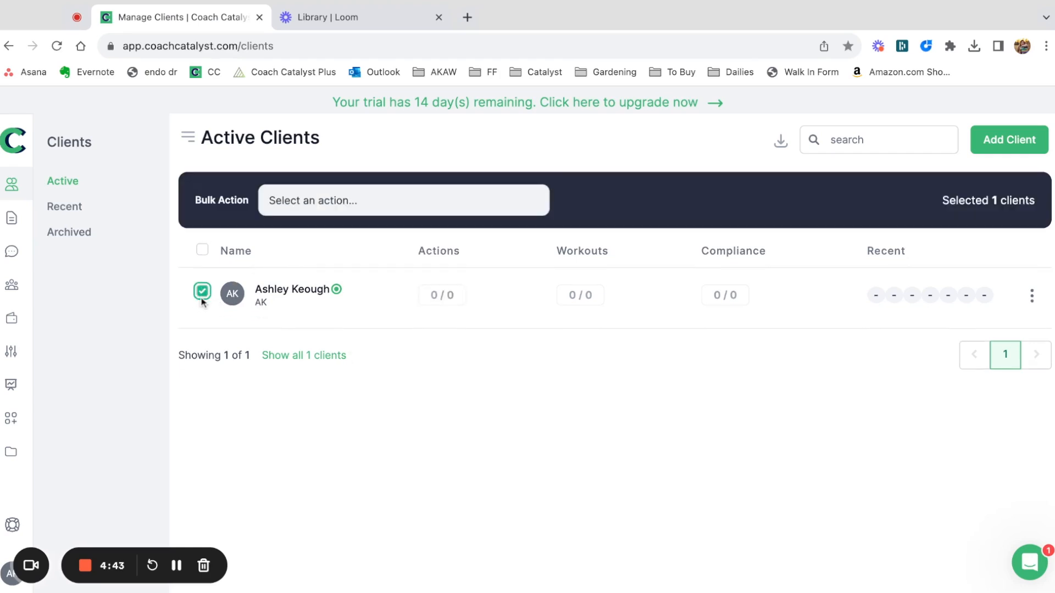
left_click(296, 203)
scroll(317, 347, "down", 3)
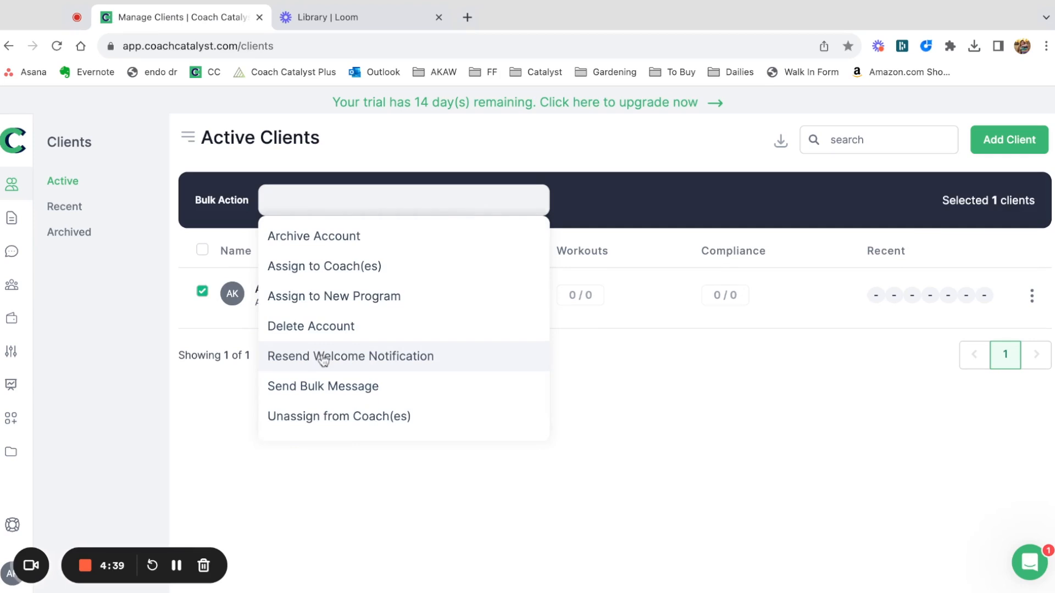
left_click(323, 357)
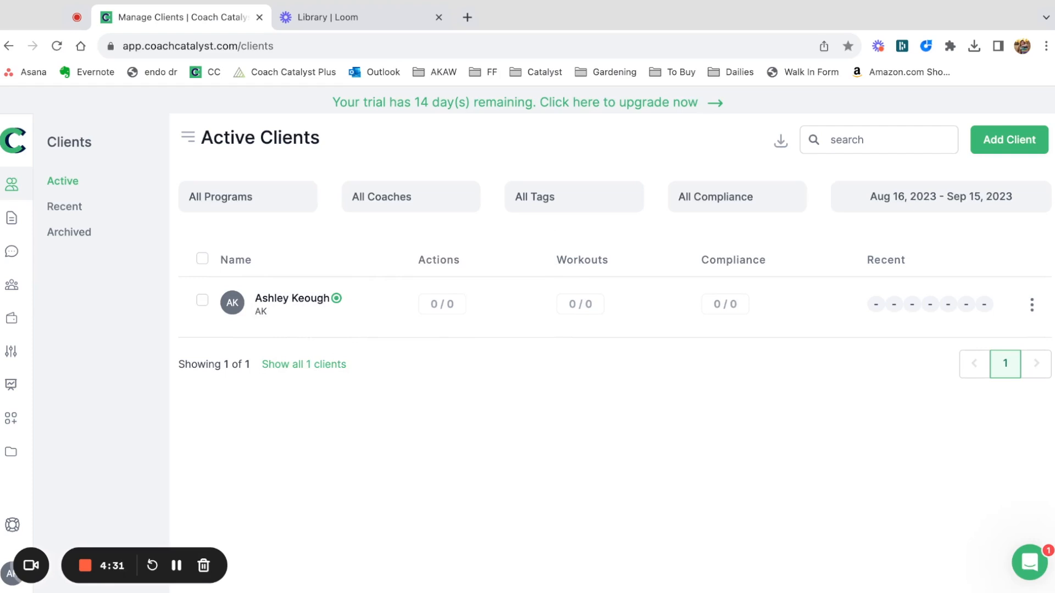
Look at the coach and client accounts available for the signed-in login.
left_click(6, 576)
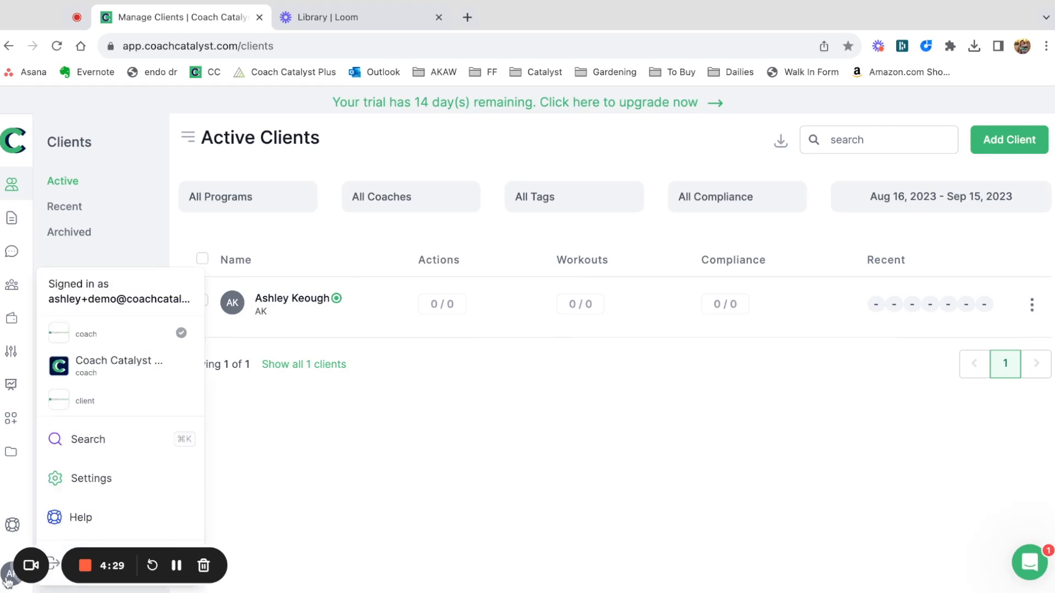
left_click(369, 476)
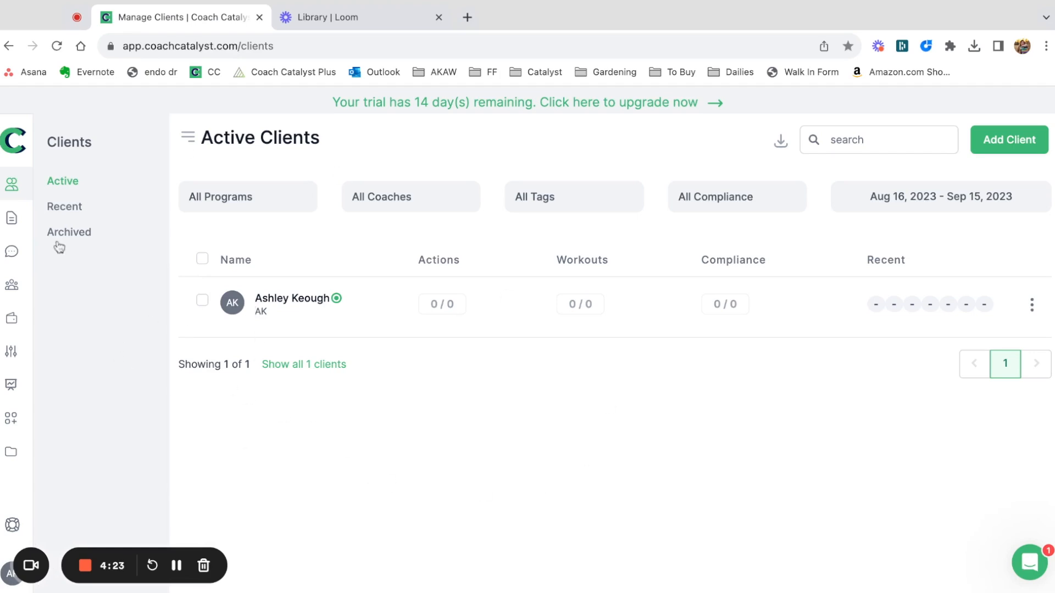
Open the test client's journey and look at the options for adding a lesson on September 15, without adding one.
left_click(306, 306)
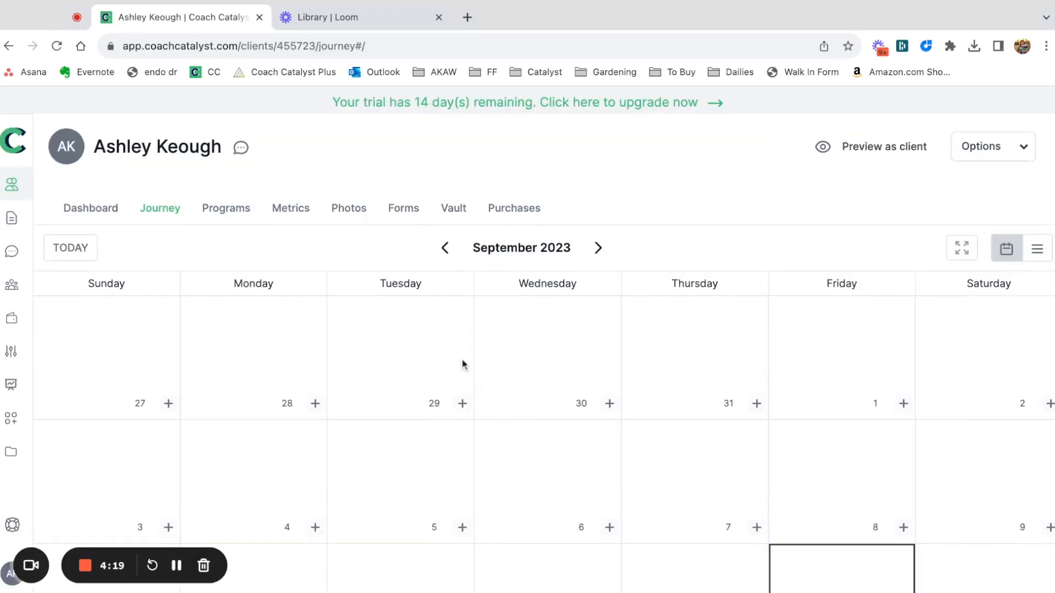
scroll(463, 362, "down", 6)
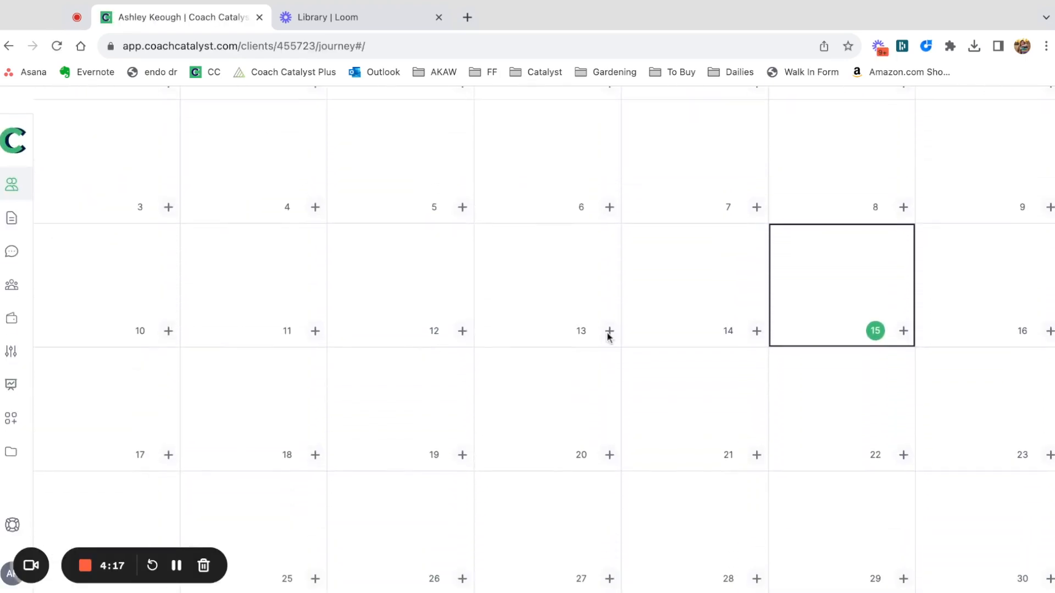
left_click(903, 333)
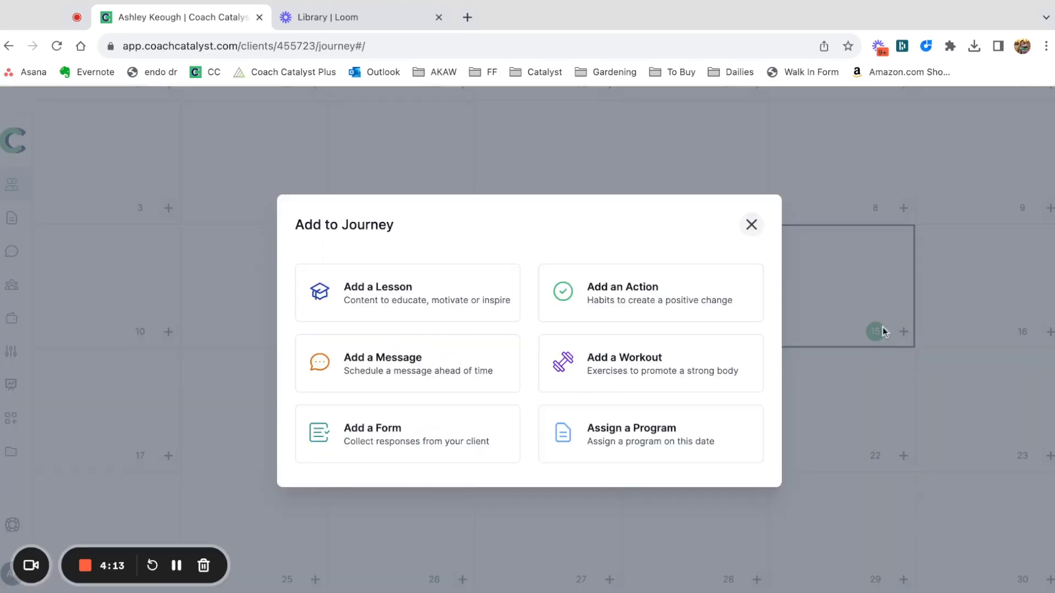
left_click(360, 281)
left_click(401, 341)
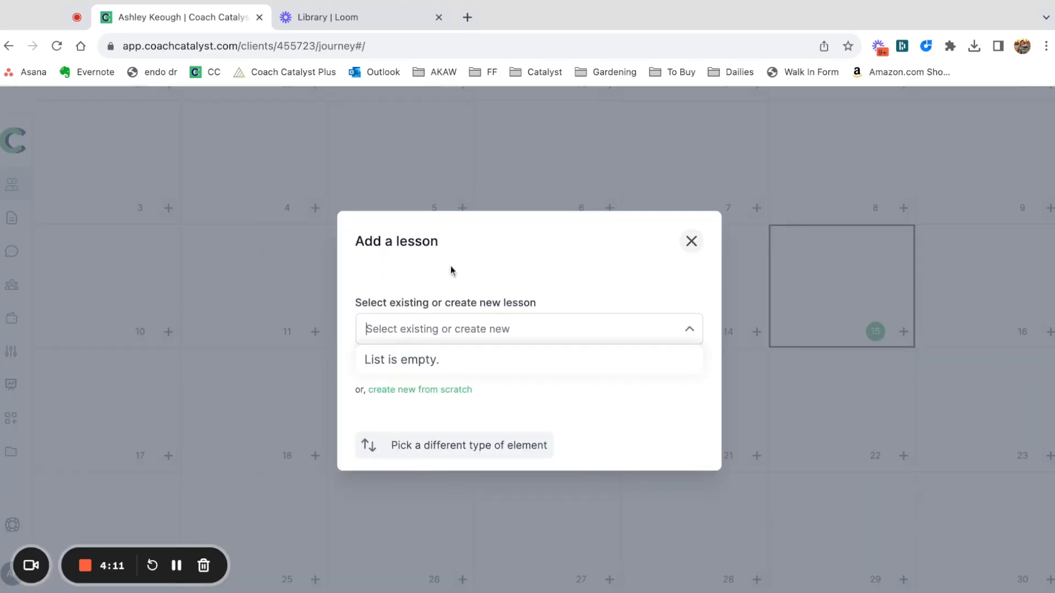
left_click(691, 243)
Open the program Marketplace and browse the ready-made programs as far as the Clean and Lean versions.
scroll(231, 228, "up", 6)
left_click(9, 228)
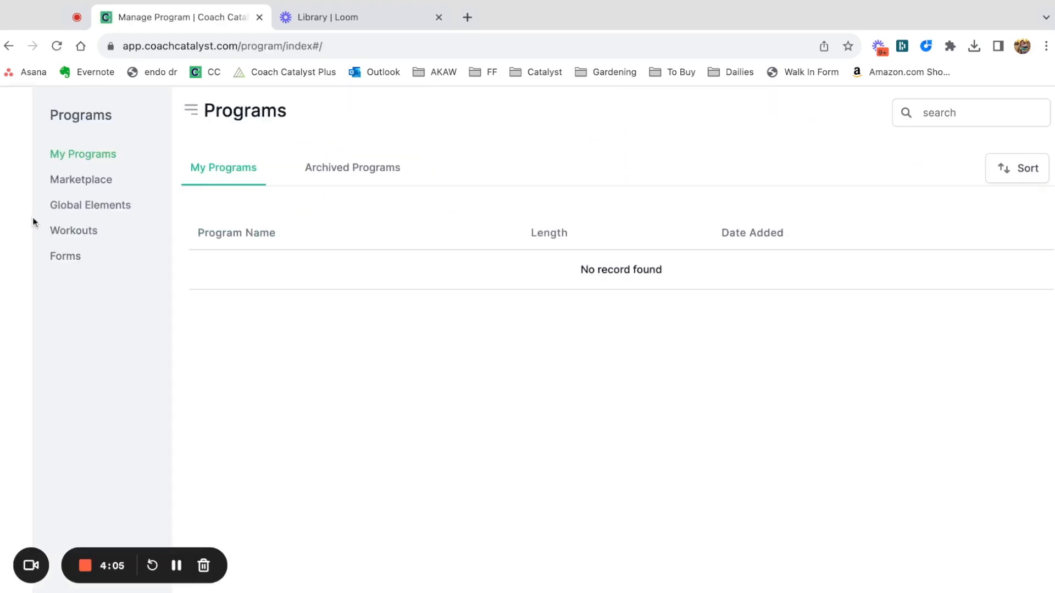
left_click(81, 209)
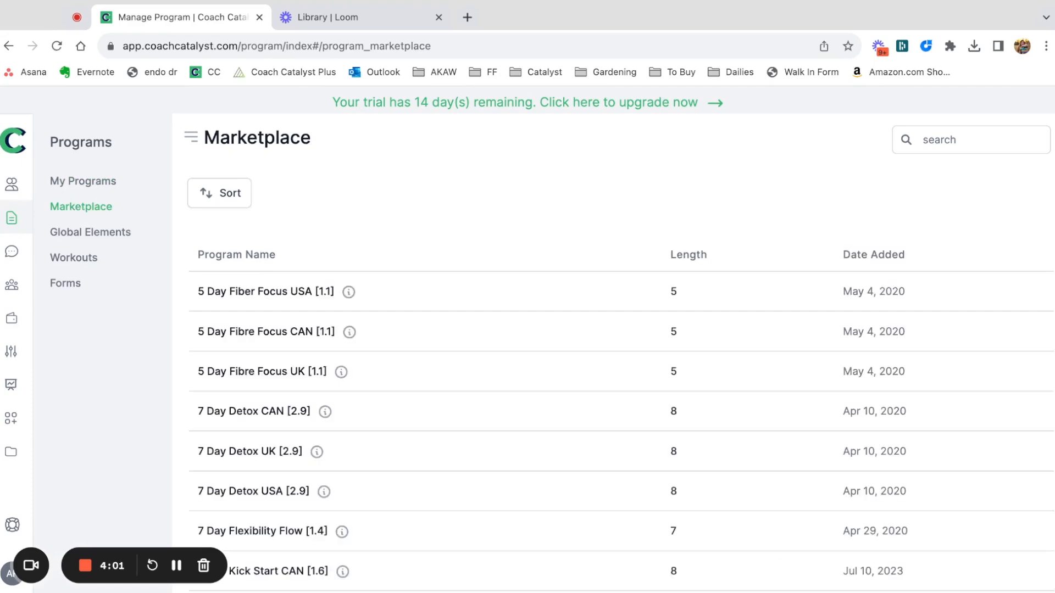
scroll(406, 424, "down", 9)
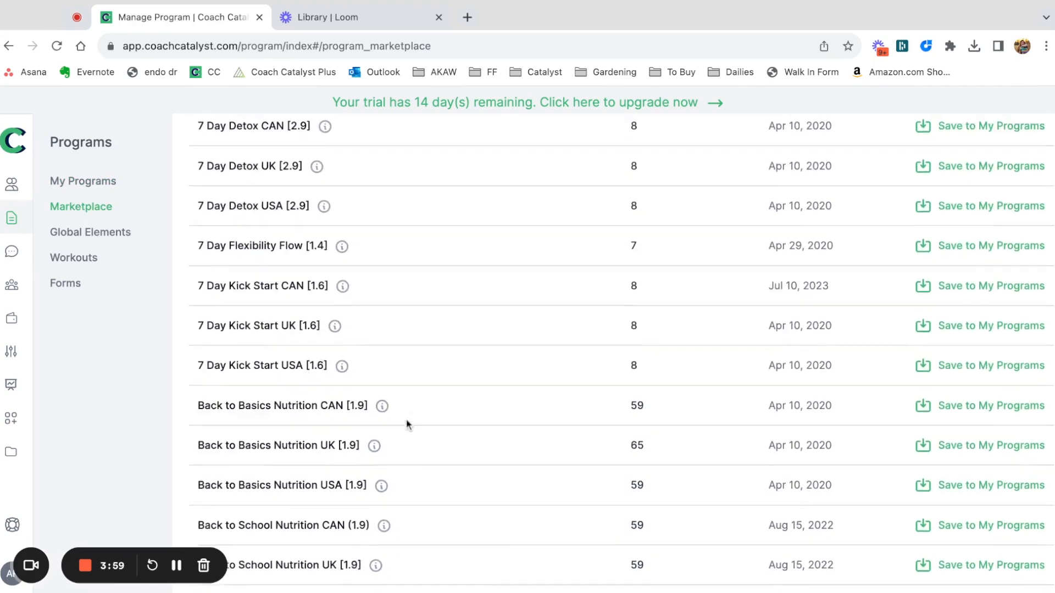
scroll(621, 357, "down", 4)
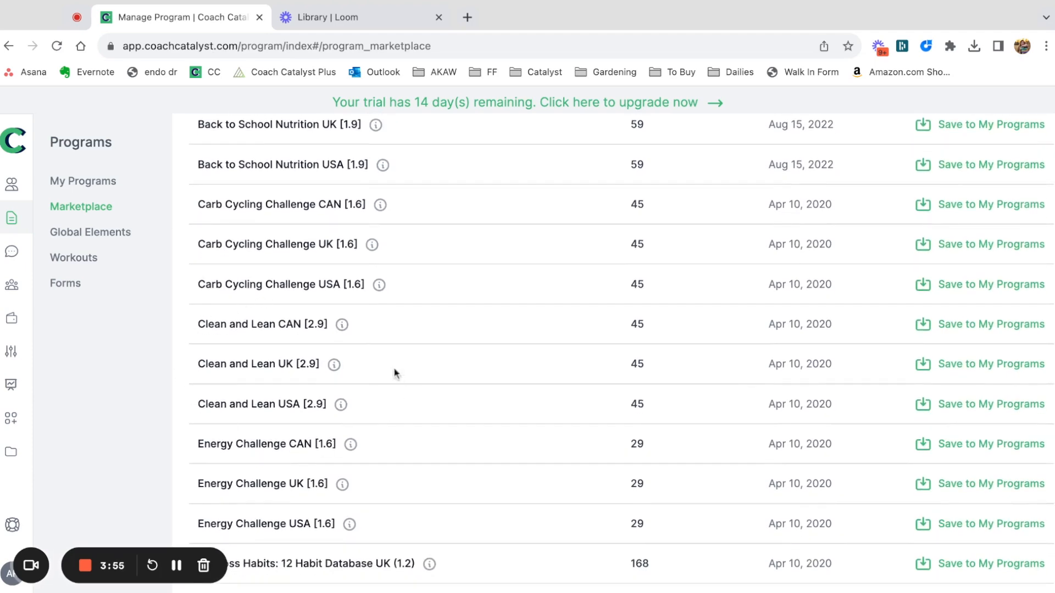
Review the program information for Clean and Lean USA [2.9] and save the program to My Programs.
left_click(340, 404)
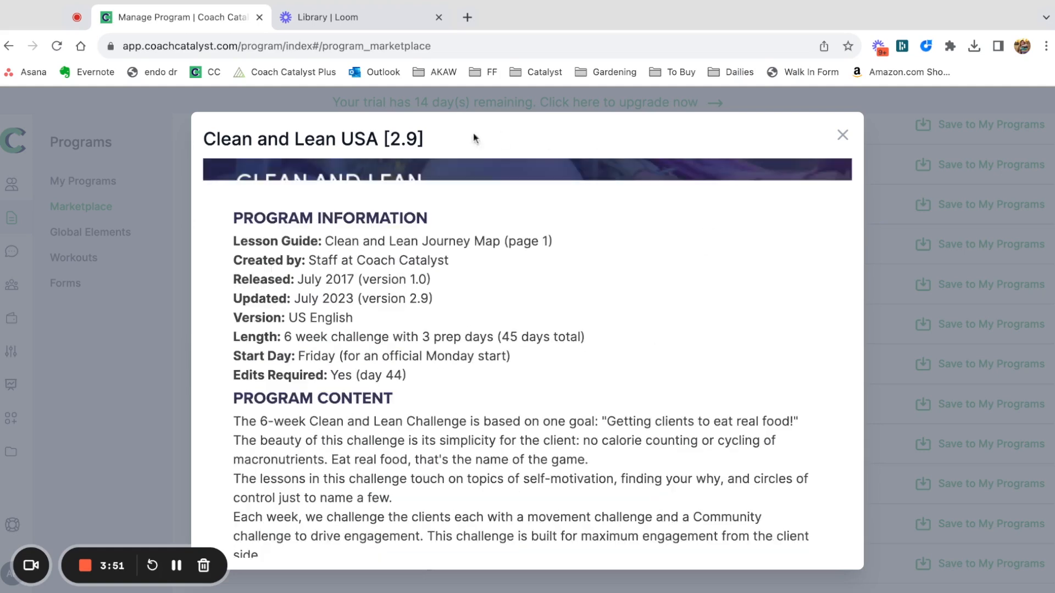
scroll(409, 473, "down", 3)
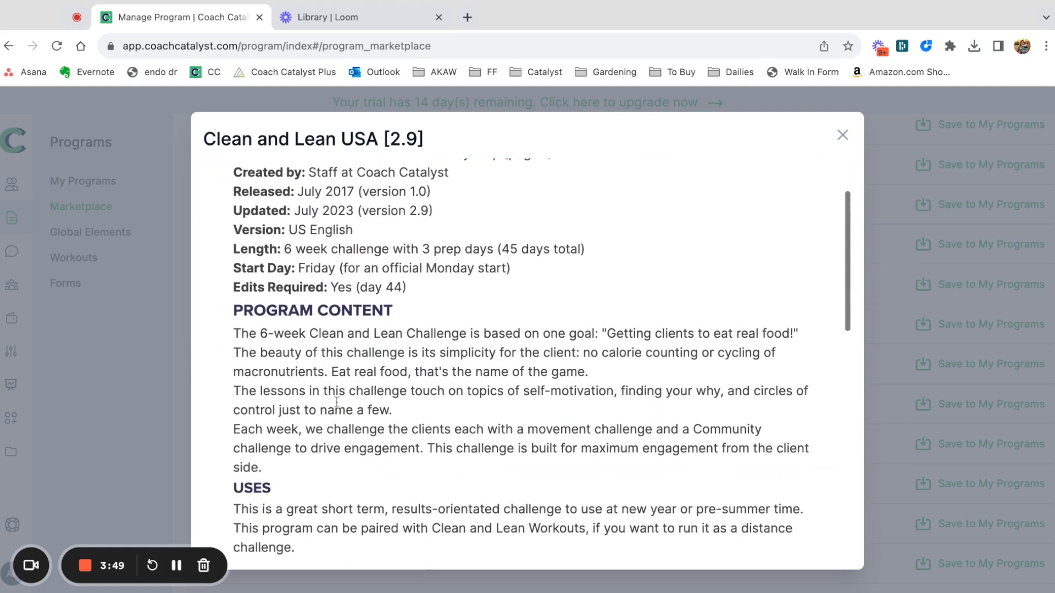
left_click_drag(220, 246, 219, 248)
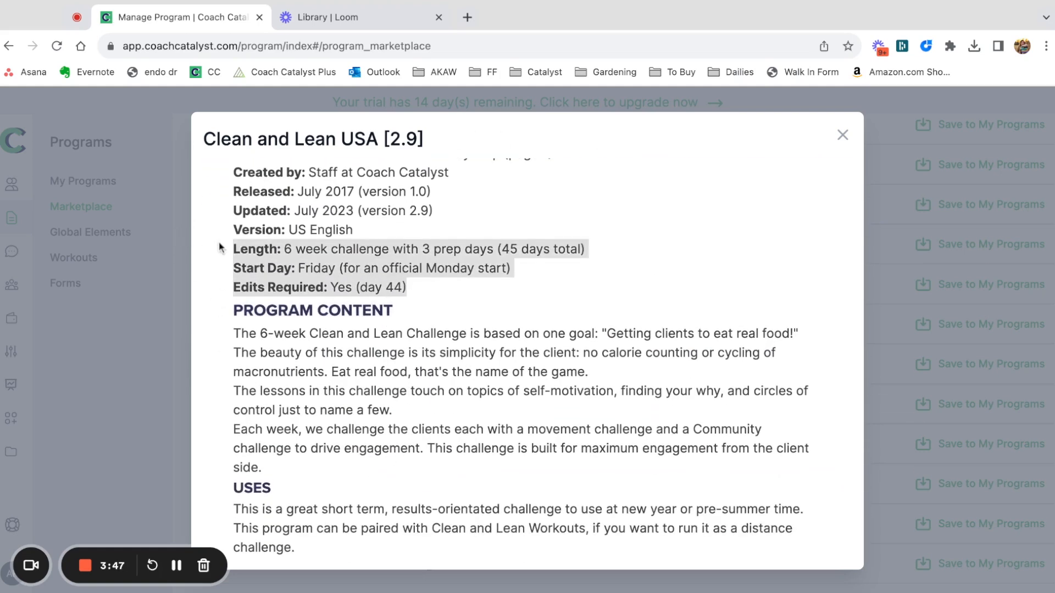
scroll(348, 379, "down", 13)
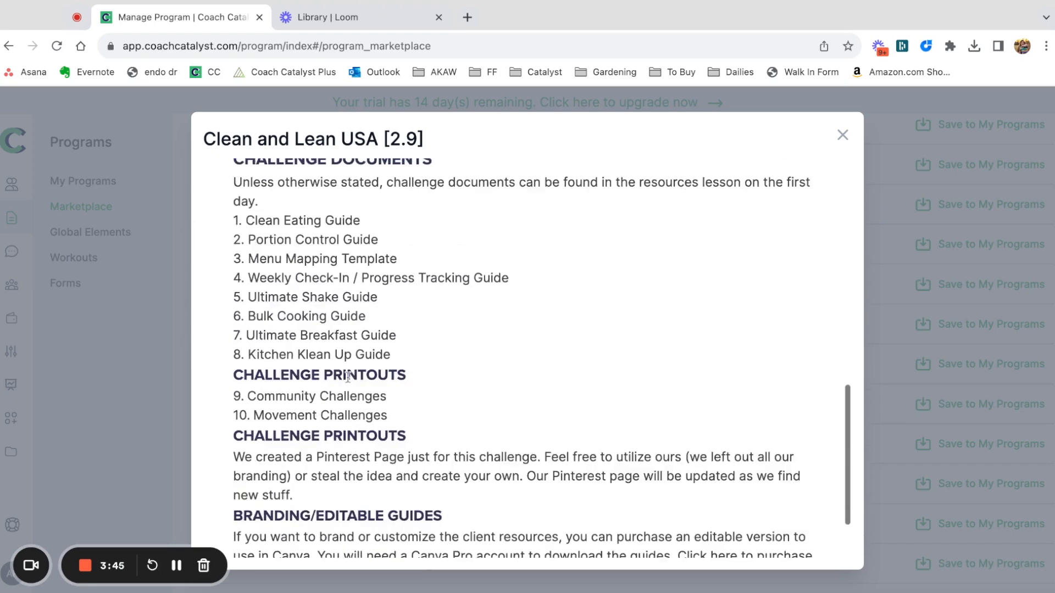
left_click(842, 135)
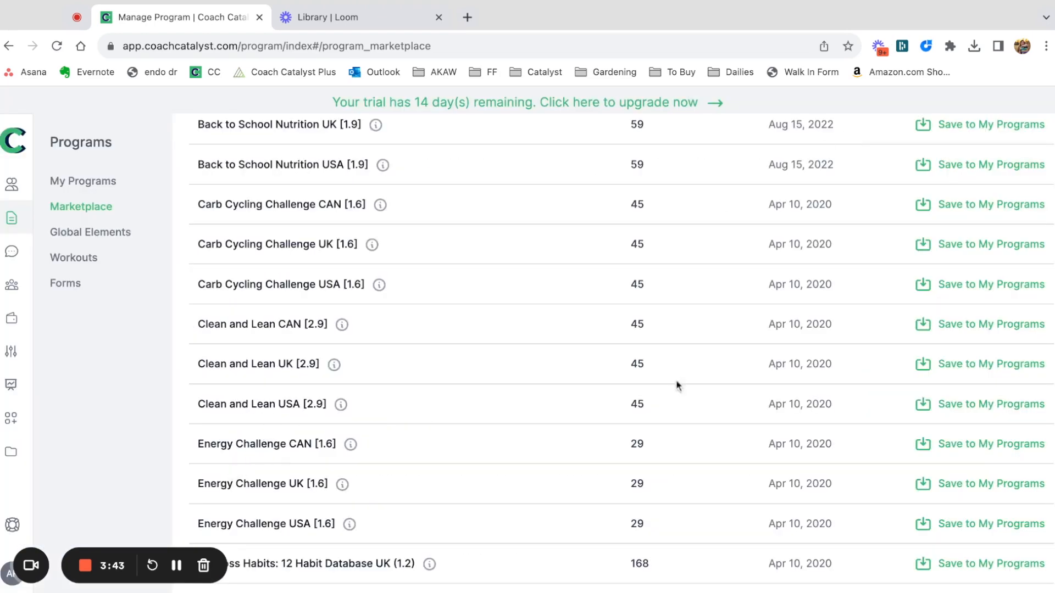
left_click(966, 408)
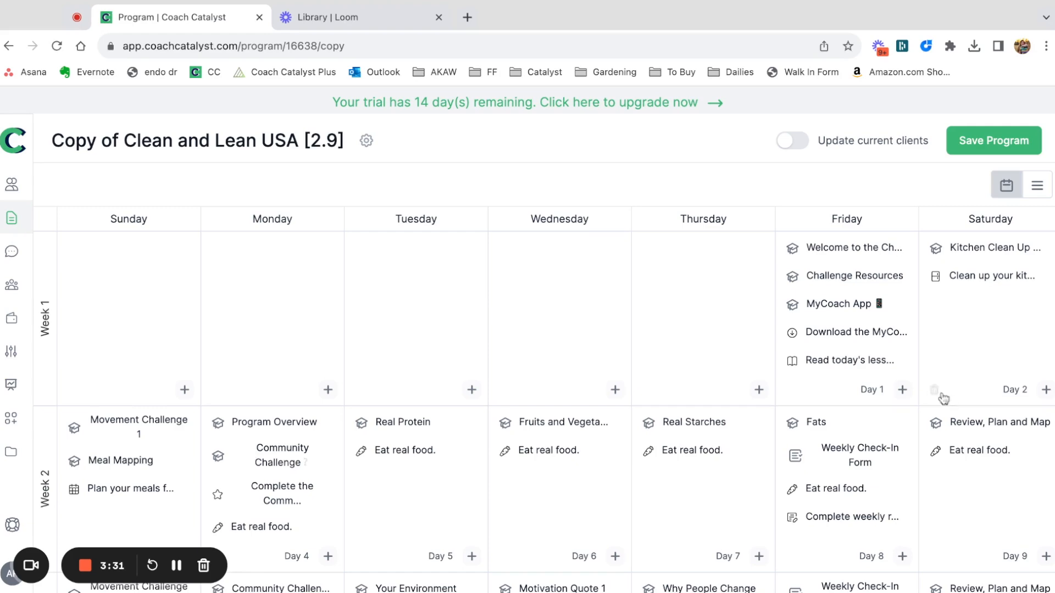
Open the Day 1 "Welcome to the Challenge" lesson, try deleting the PREP WEEK heading, and undo the deletion.
left_click(839, 253)
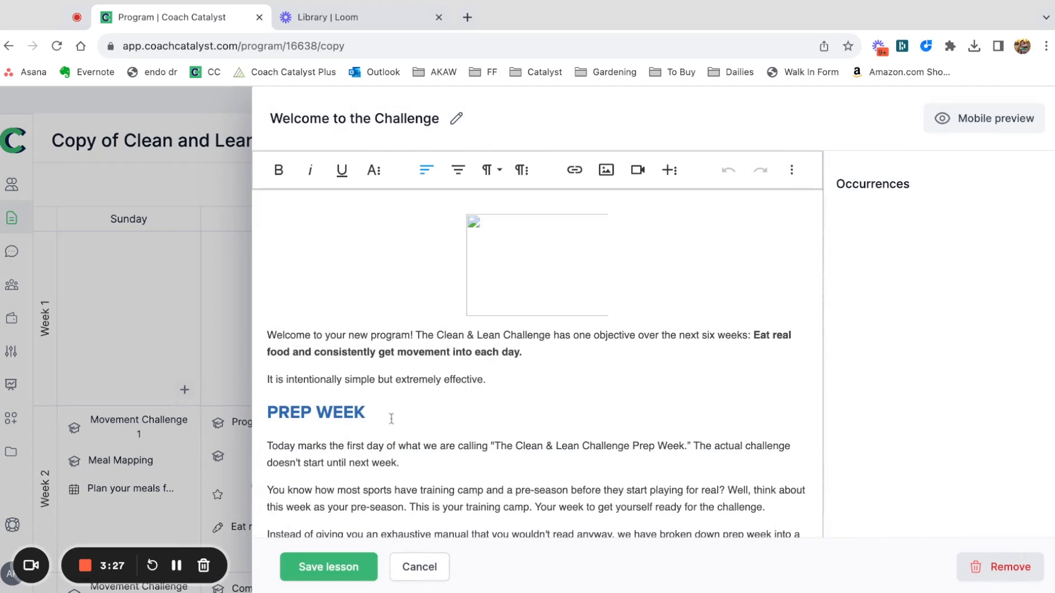
left_click_drag(471, 392, 26, 426)
key("BackSpace")
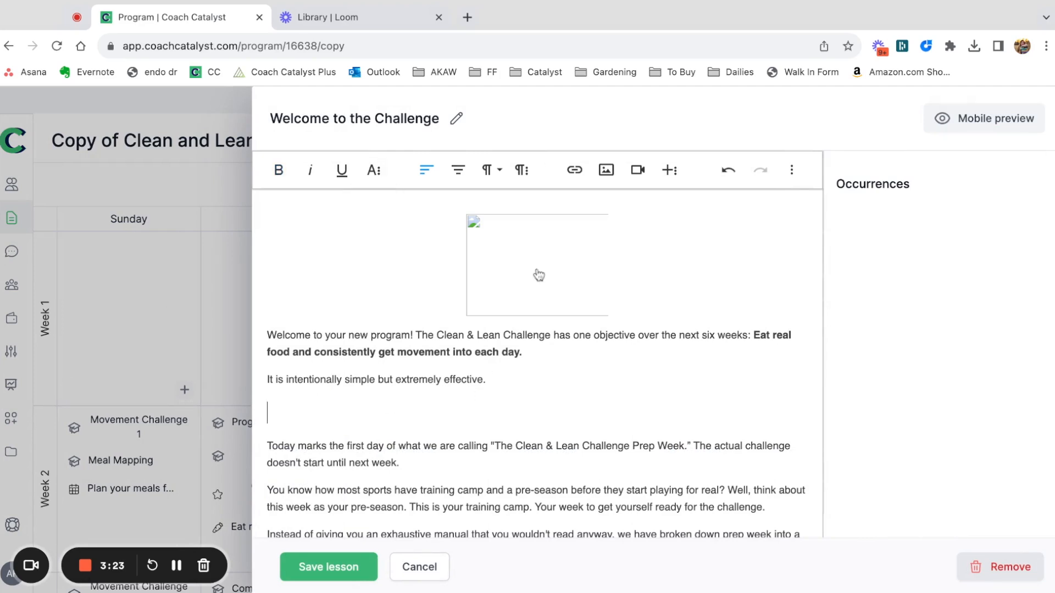
key("ctrl+z")
Delete the image above the lesson's welcome text and save both the lesson and the program copy.
left_click(534, 249)
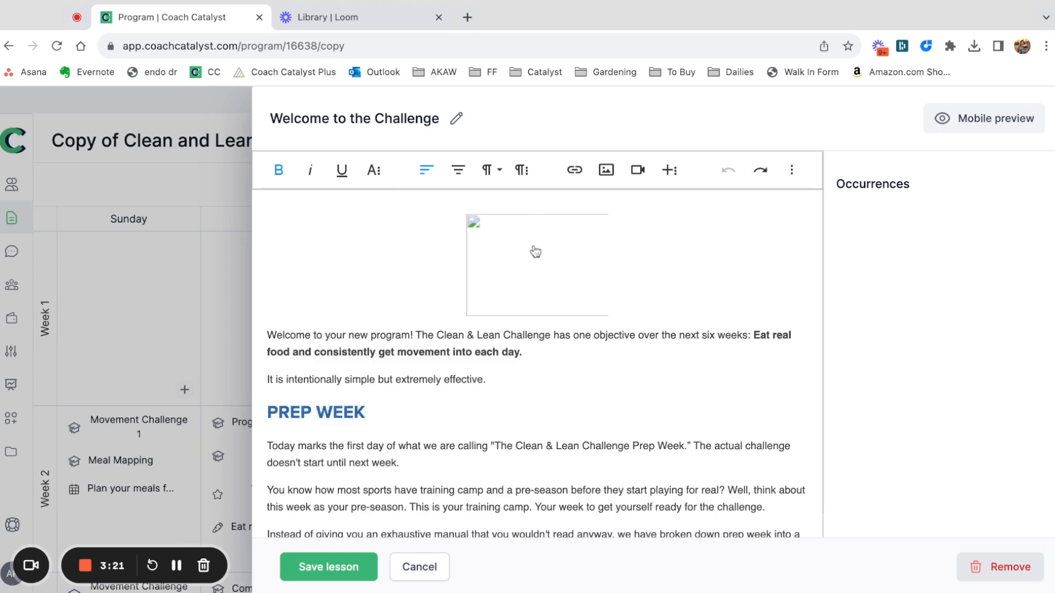
key("BackSpace")
left_click(291, 573)
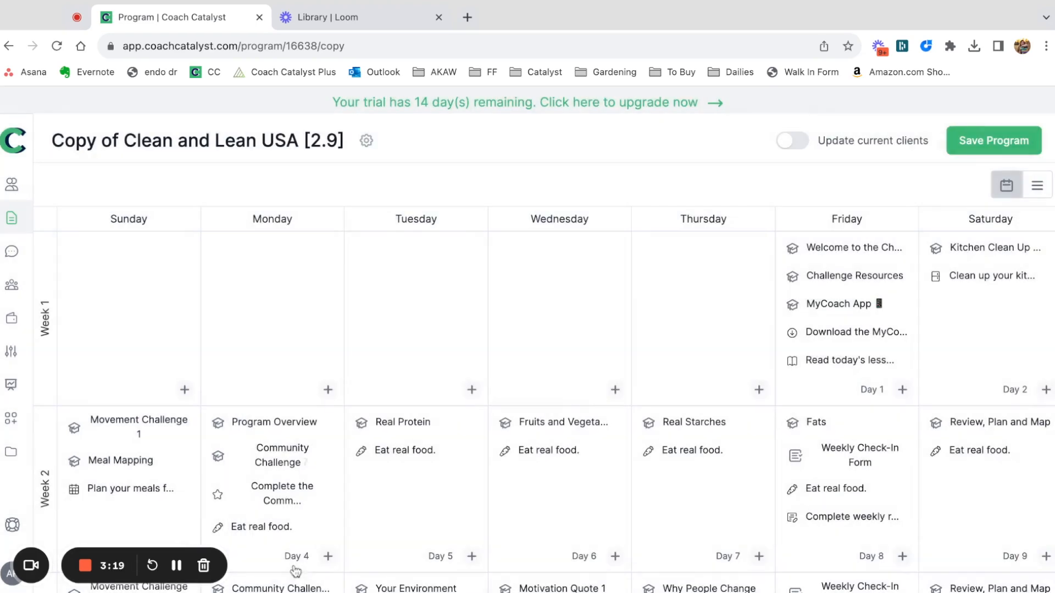
left_click(1015, 151)
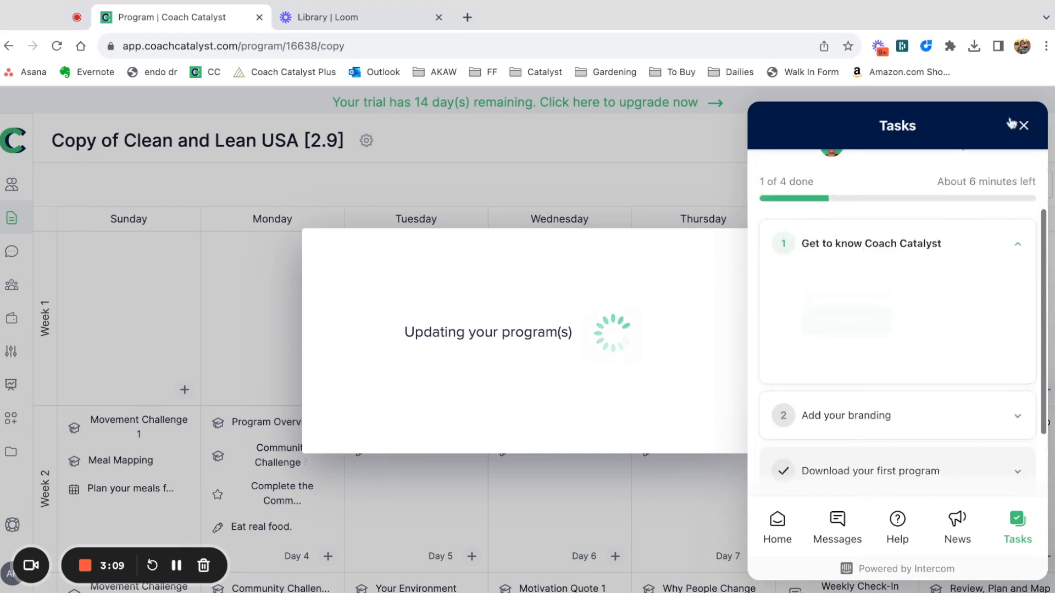
left_click(1024, 125)
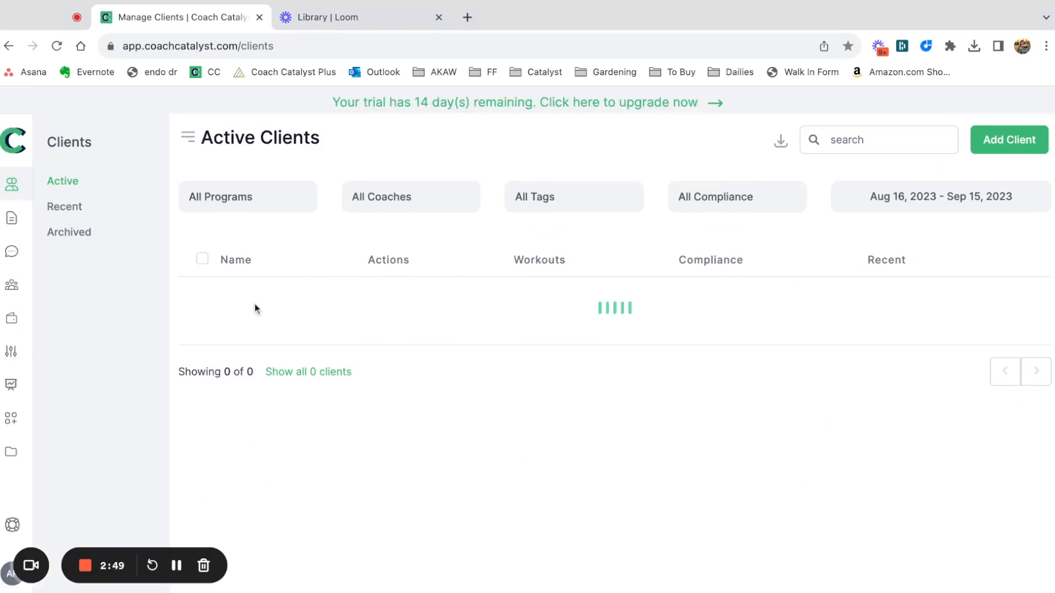
Assign the test client to the program "Copy of Clean and Lean USA [2.9]" from September 15 in their journey.
left_click(285, 304)
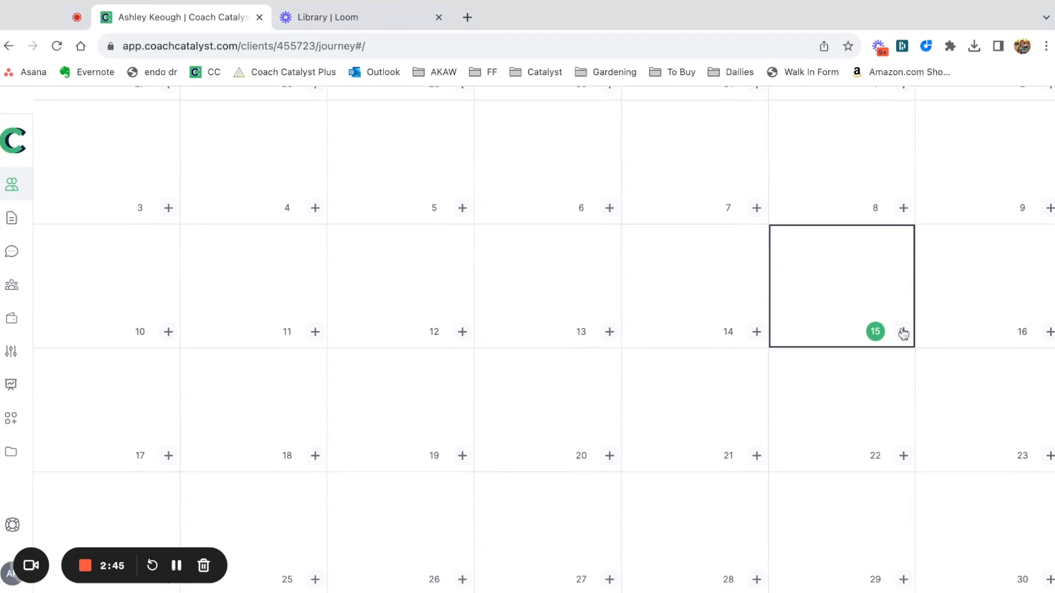
left_click(903, 332)
left_click(605, 433)
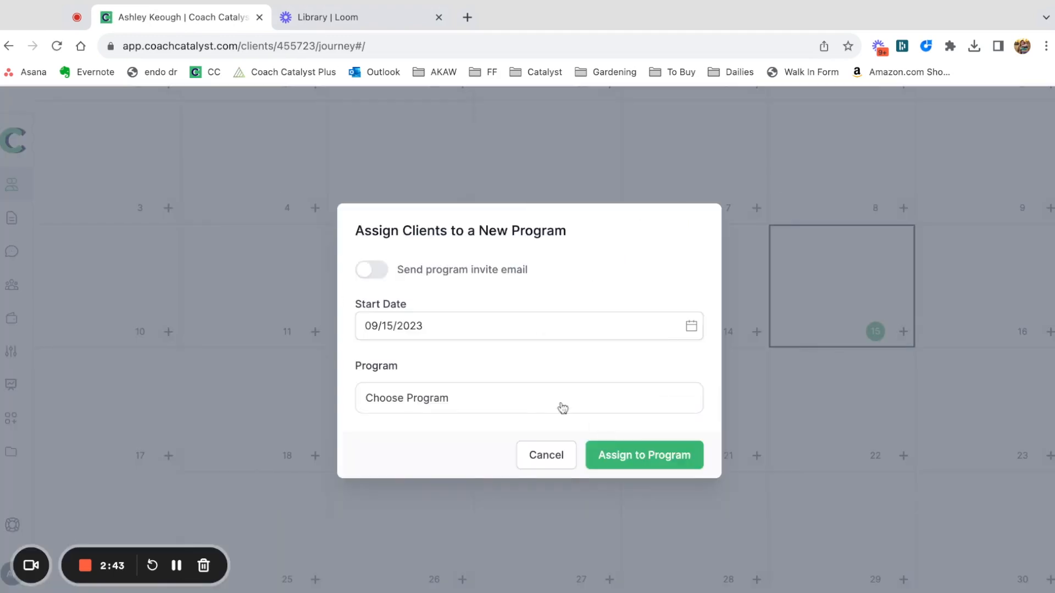
left_click(523, 401)
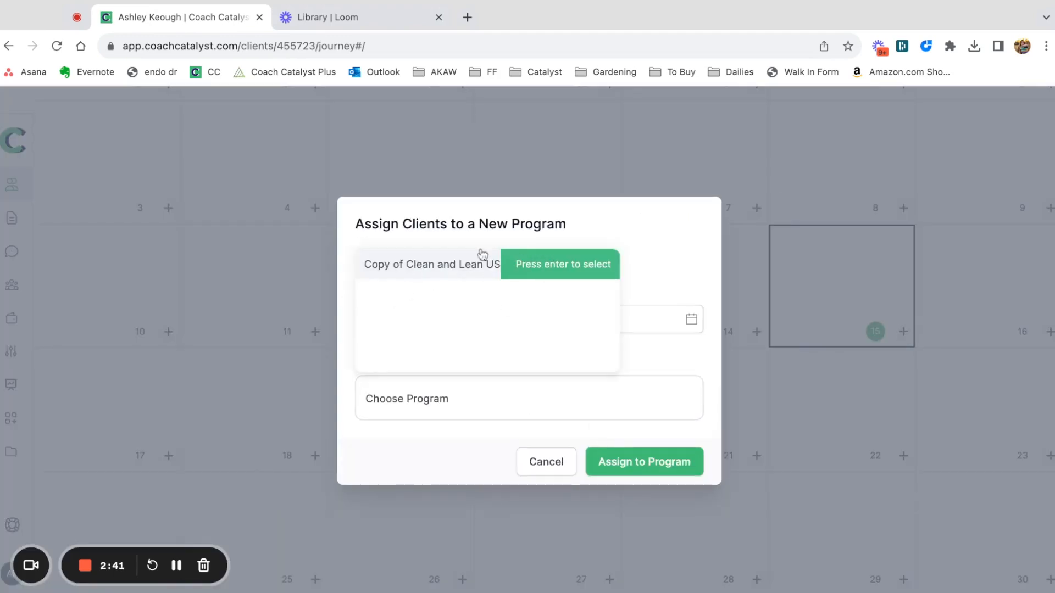
left_click(572, 255)
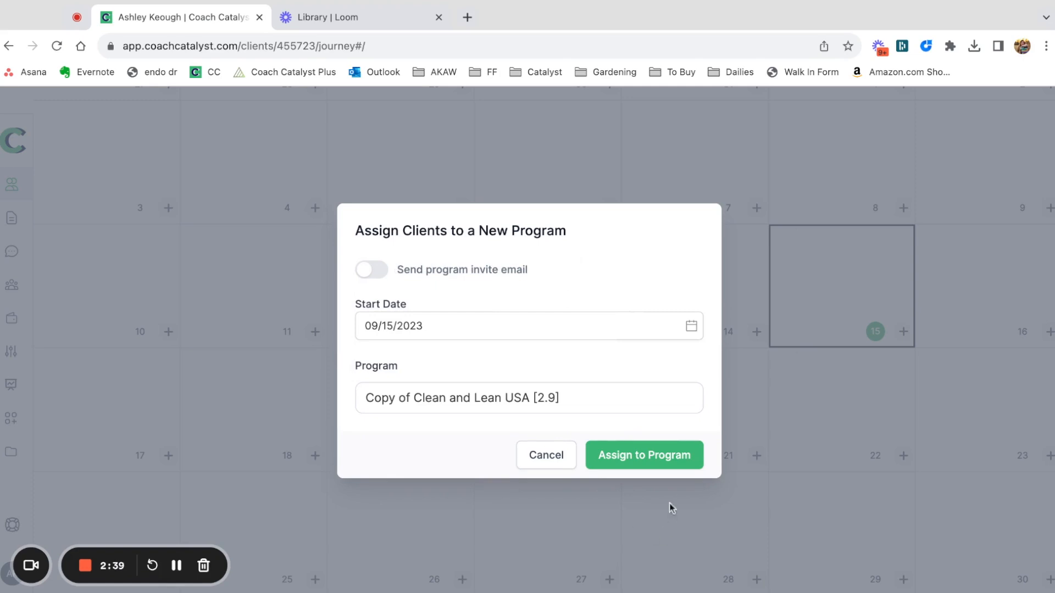
left_click(671, 459)
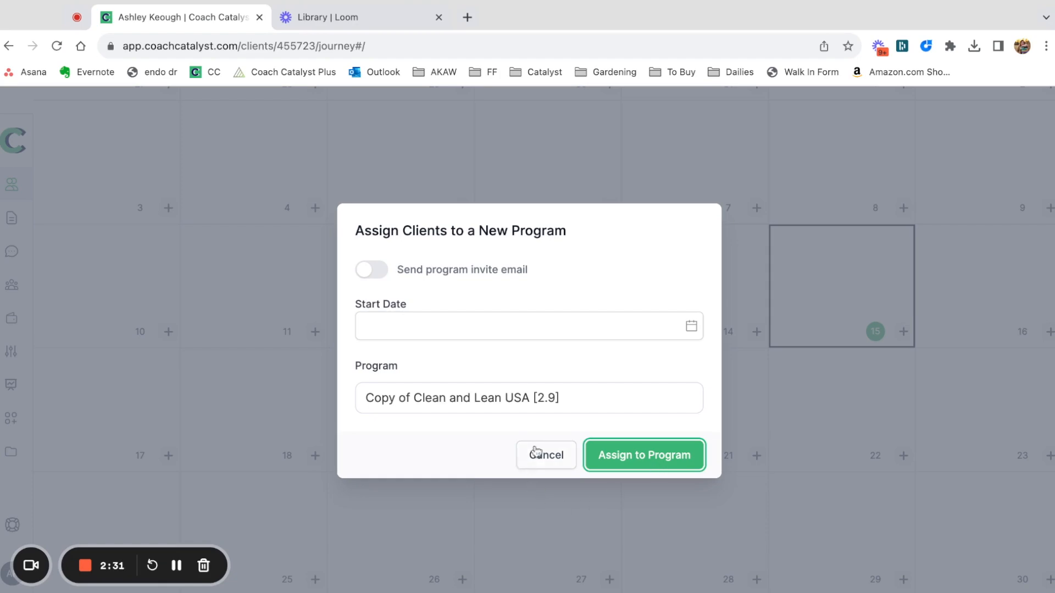
left_click(672, 452)
Review the assigned program's items across the test client's September 2023 journey calendar.
scroll(814, 483, "up", 6)
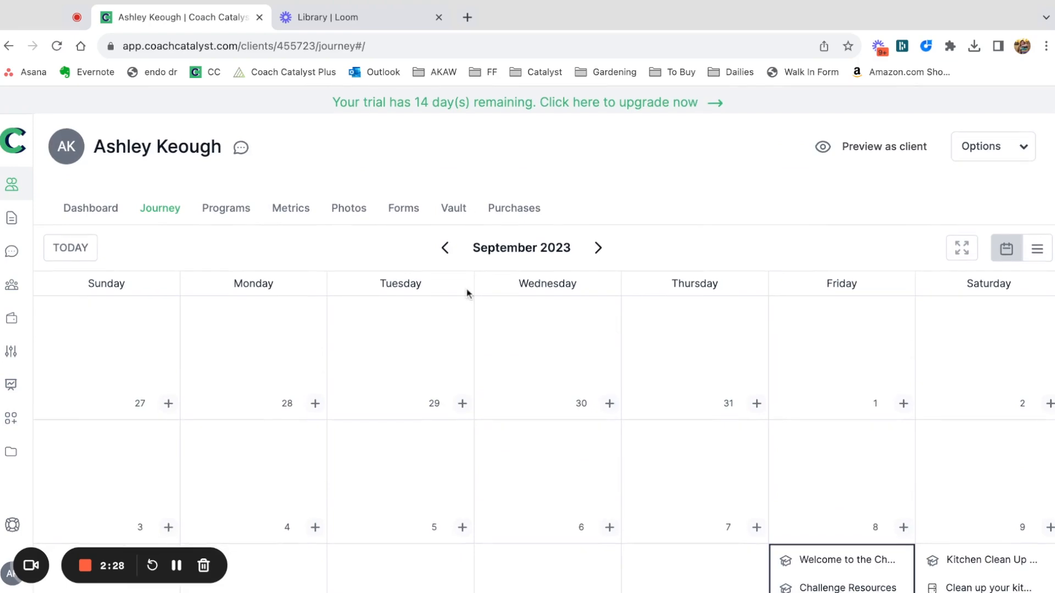
scroll(657, 394, "down", 8)
scroll(657, 392, "up", 8)
scroll(657, 393, "down", 6)
scroll(657, 393, "up", 7)
scroll(830, 153, "down", 1)
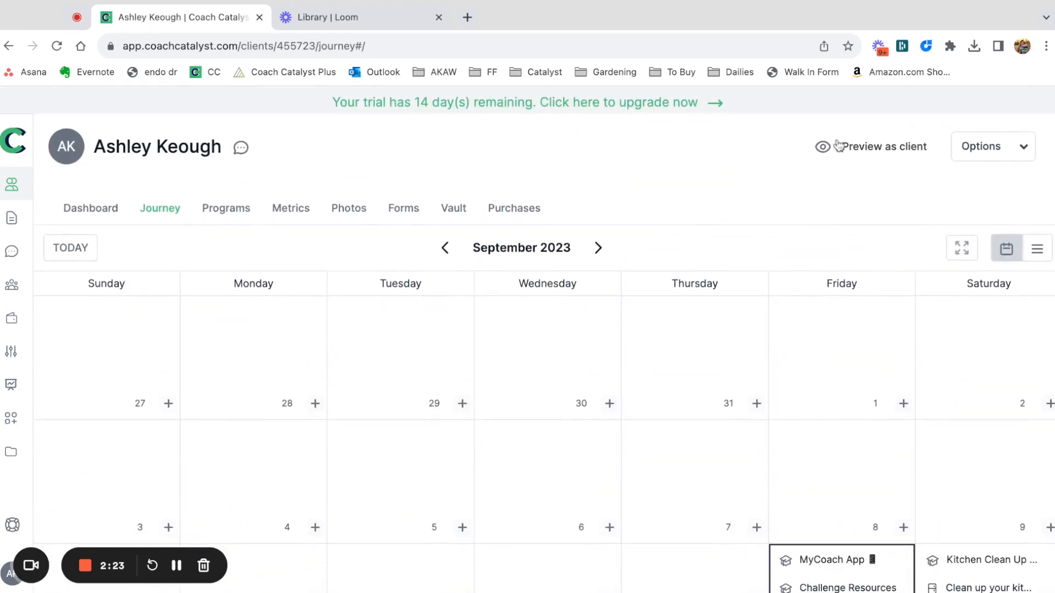
Preview the journey as the client and mark the "Read today's lessons.sdfasdf" action as completed.
left_click(830, 153)
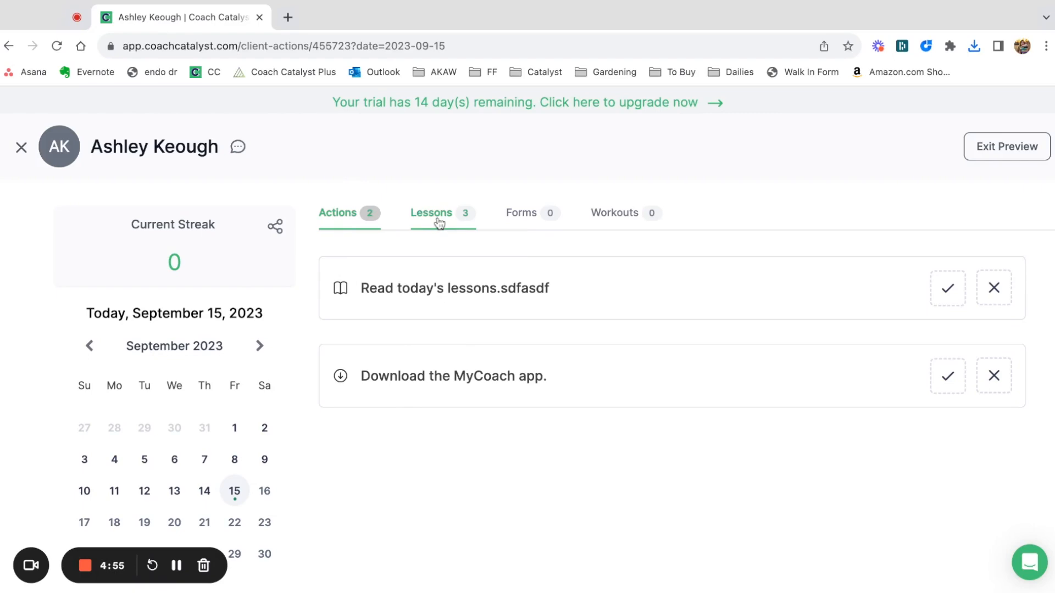
left_click(956, 287)
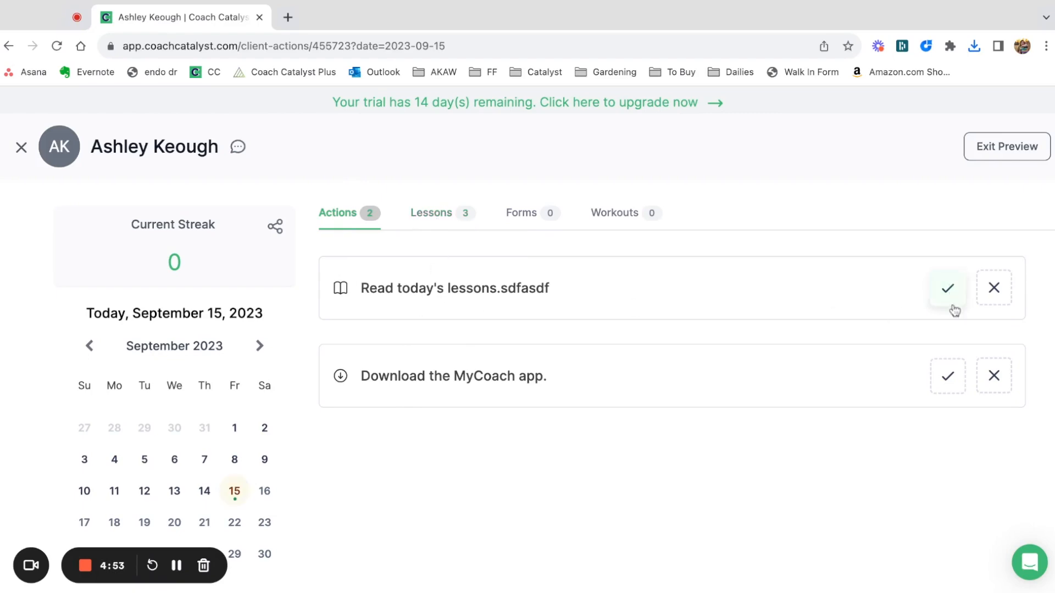
Mark the "Download the MyCoach app." action as completed, then exit the client preview and check September 15 in the journey calendar.
left_click(952, 391)
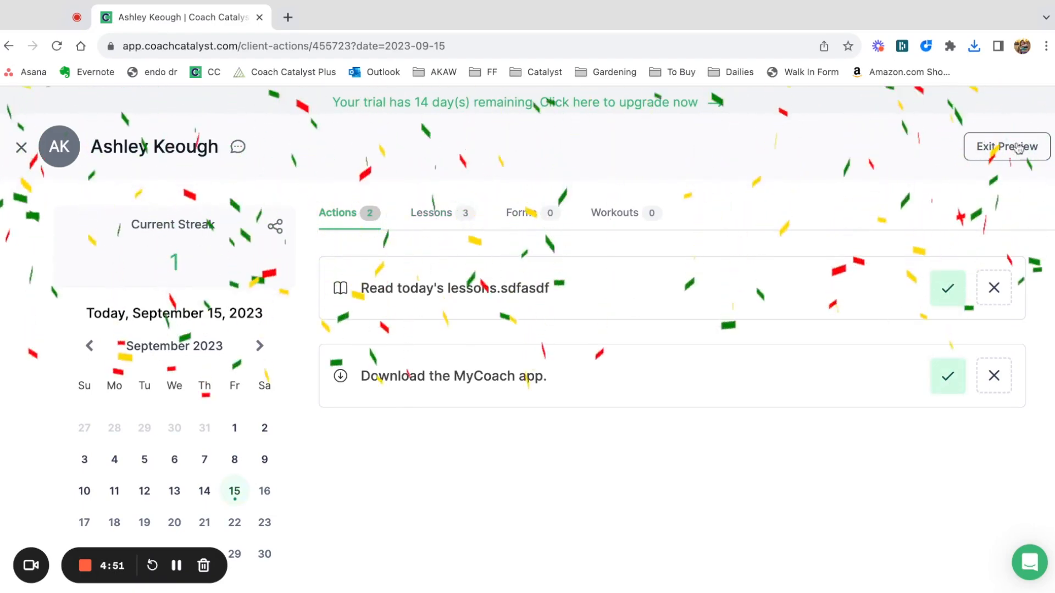
left_click(1017, 147)
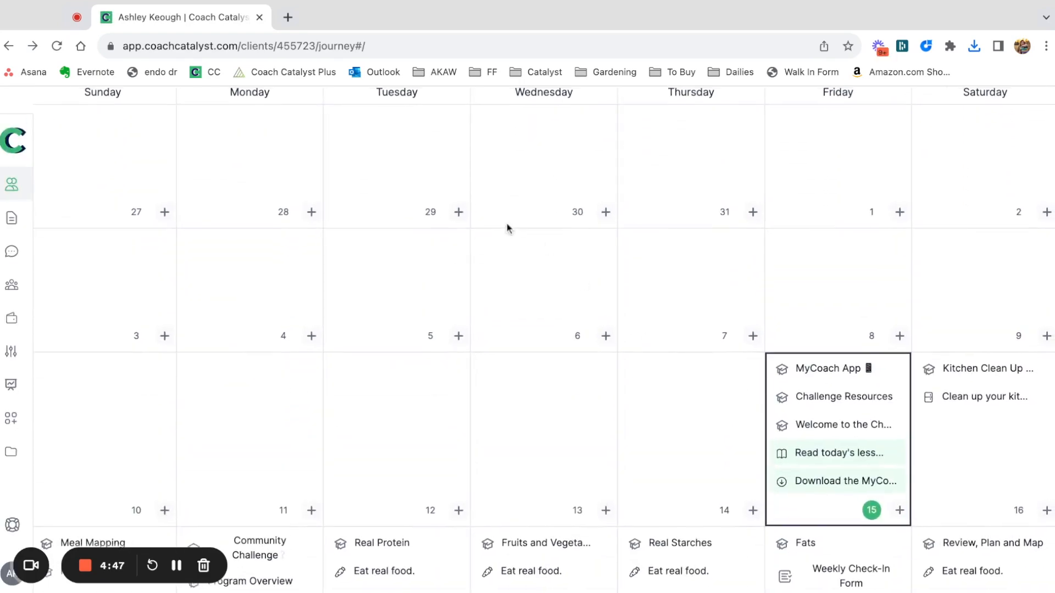
scroll(509, 228, "up", 4)
scroll(782, 370, "down", 4)
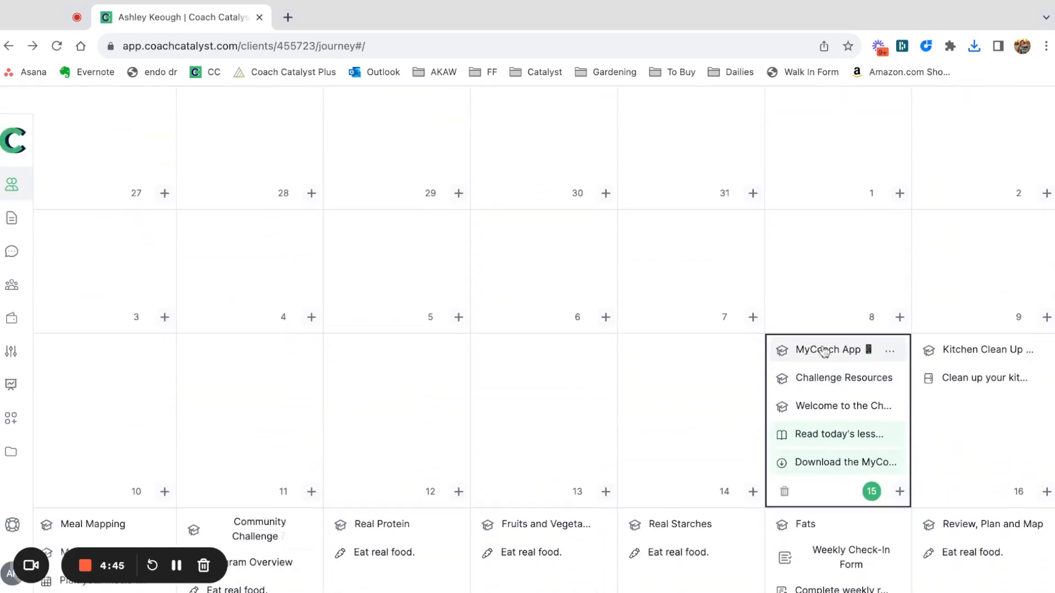
scroll(824, 430, "down", 1)
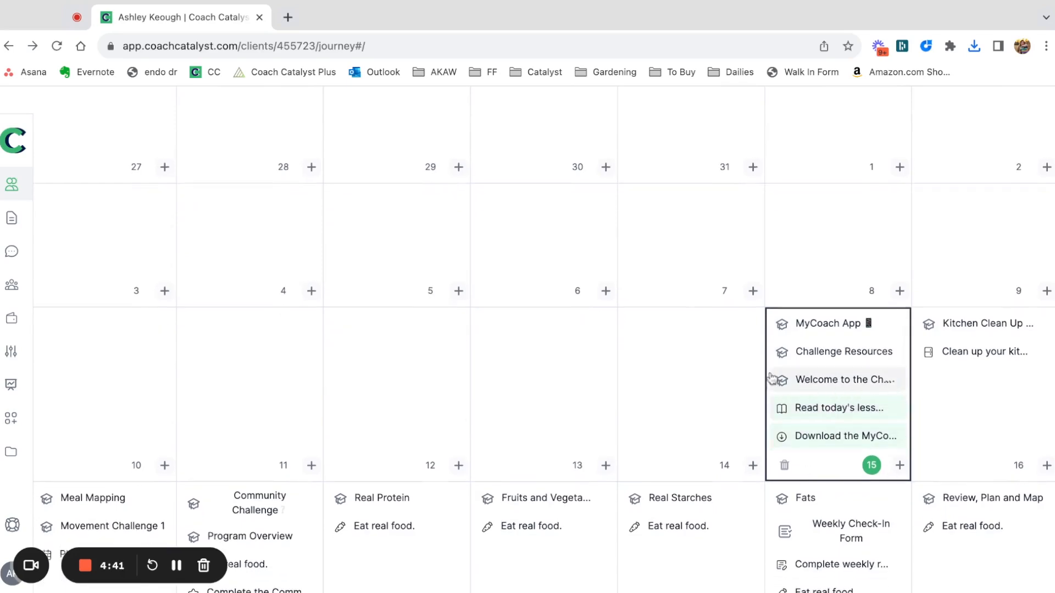
scroll(714, 327, "up", 4)
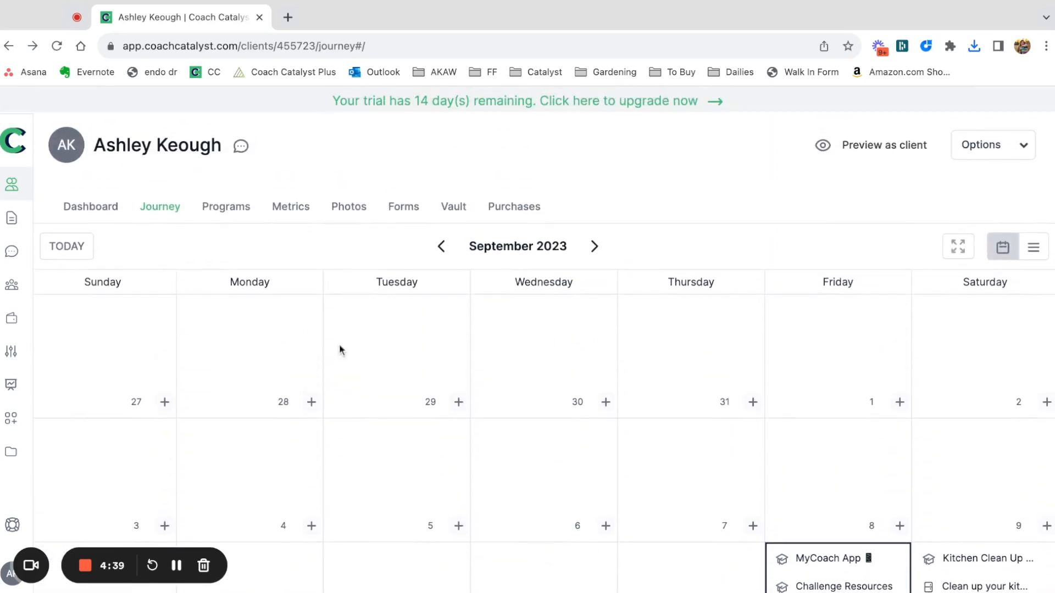
Review the test client's action compliance in their program progress and in the active clients list.
left_click(237, 209)
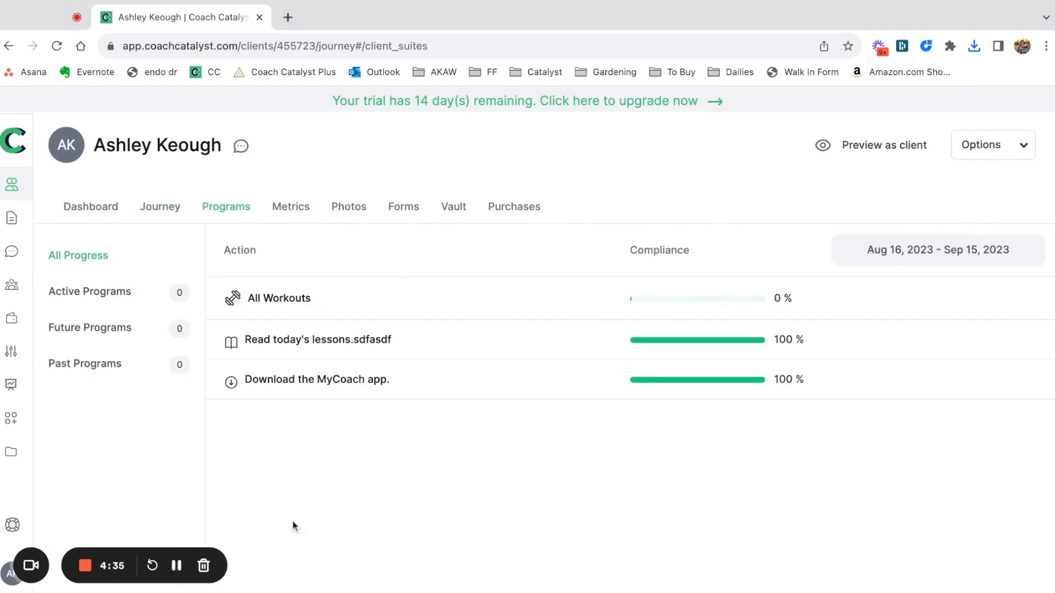
left_click(11, 187)
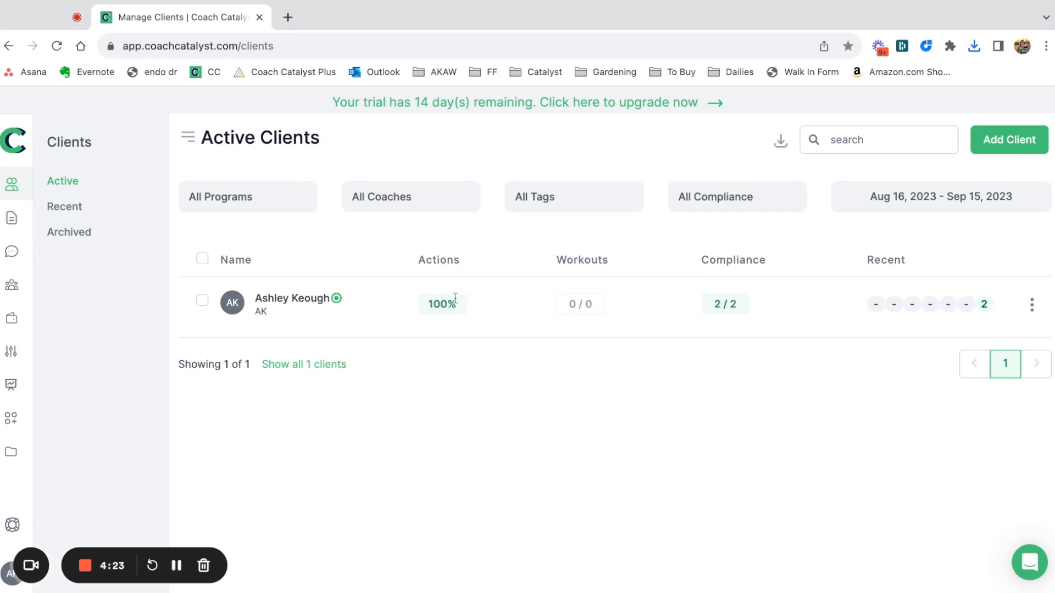
left_click(312, 302)
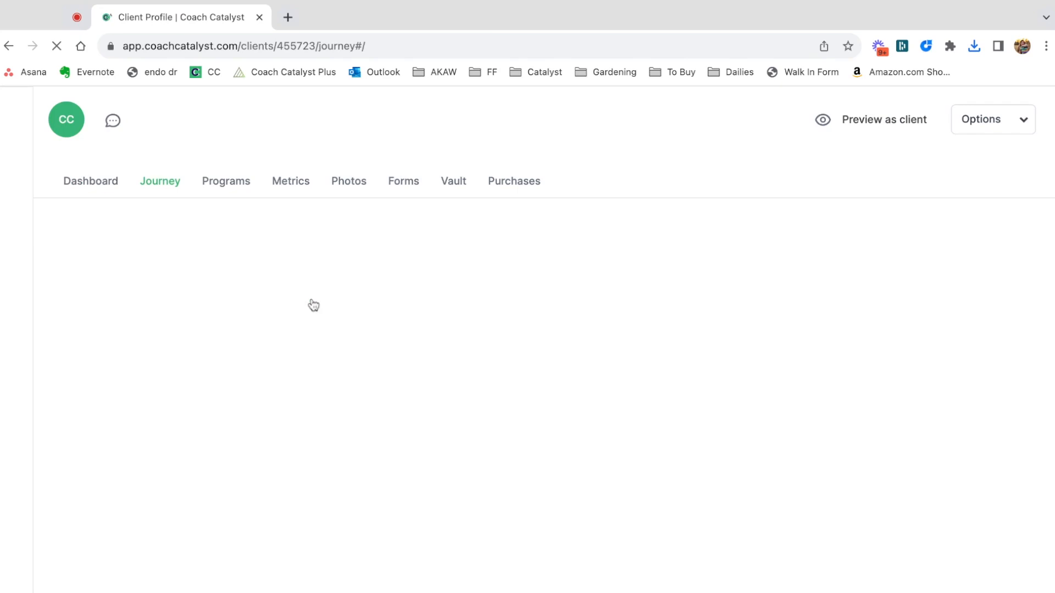
left_click(211, 194)
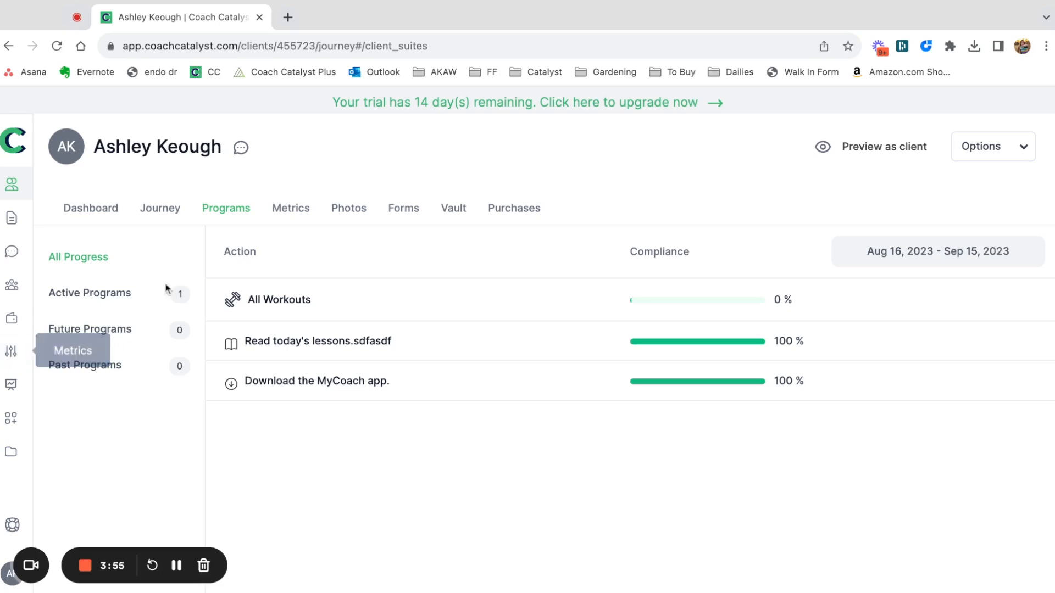
Add a weight measurement of 135 lbs dated today to the test client's metrics.
left_click(291, 209)
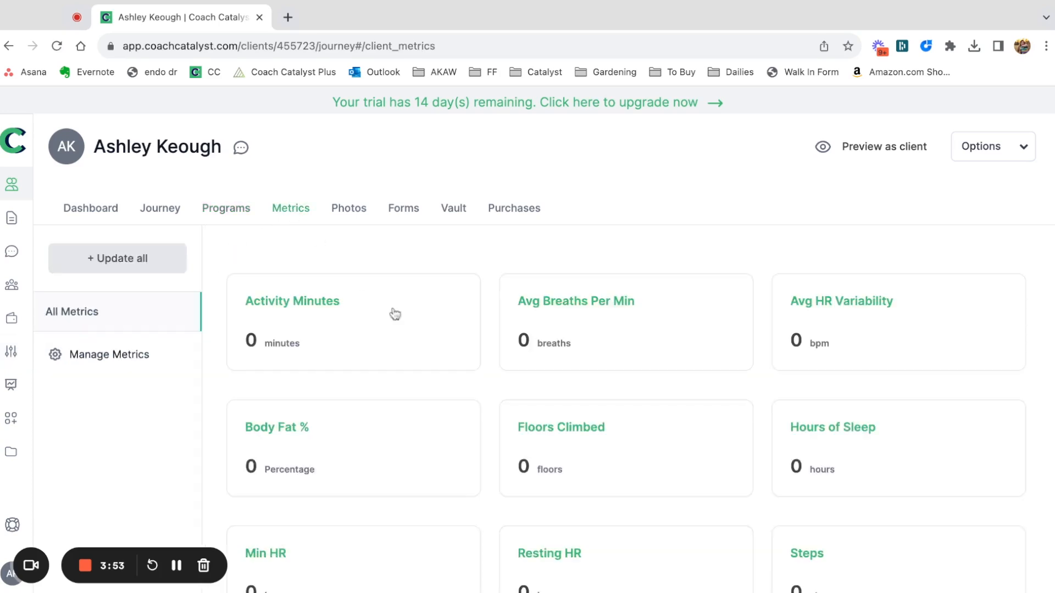
scroll(647, 450, "down", 1)
scroll(648, 450, "down", 2)
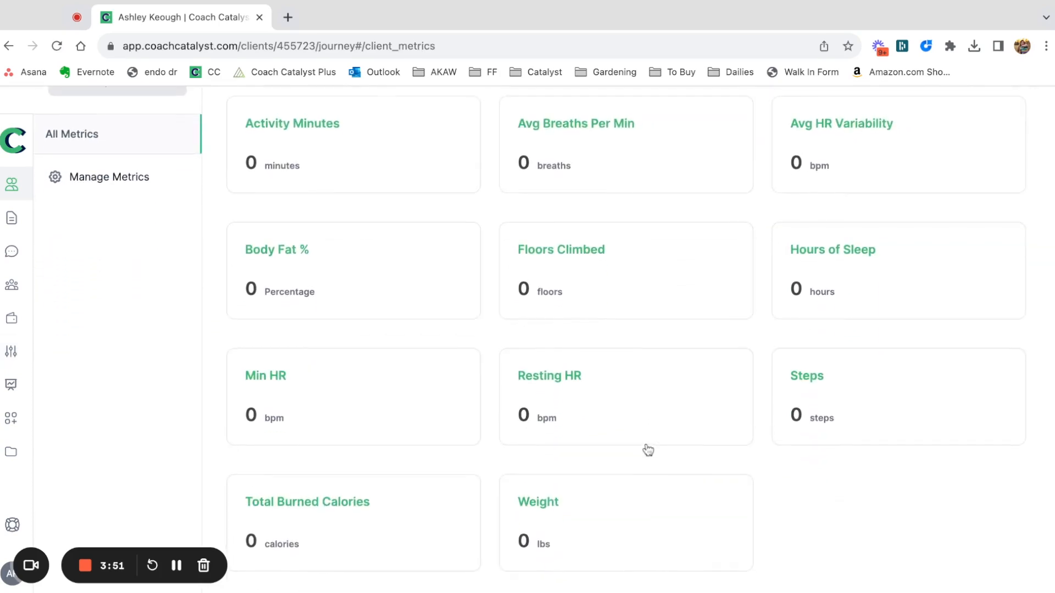
left_click(582, 512)
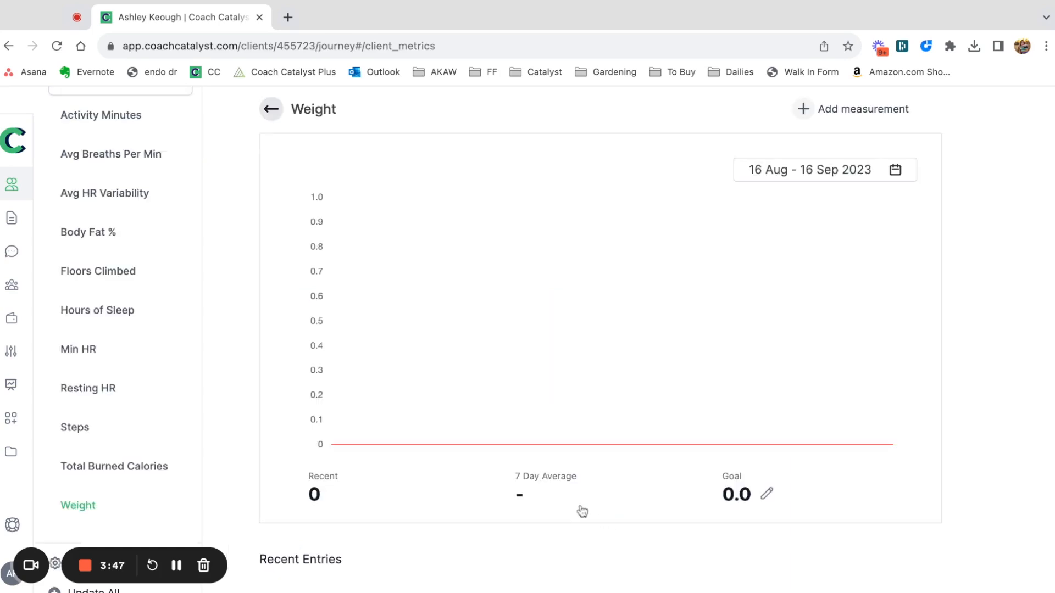
left_click(803, 123)
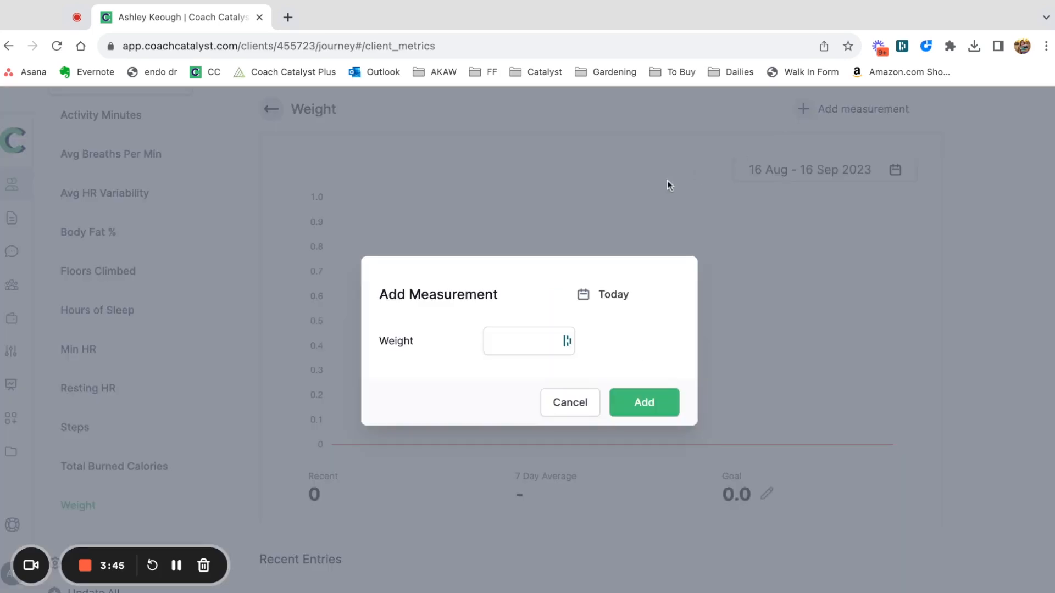
left_click(506, 341)
type("135")
left_click(619, 404)
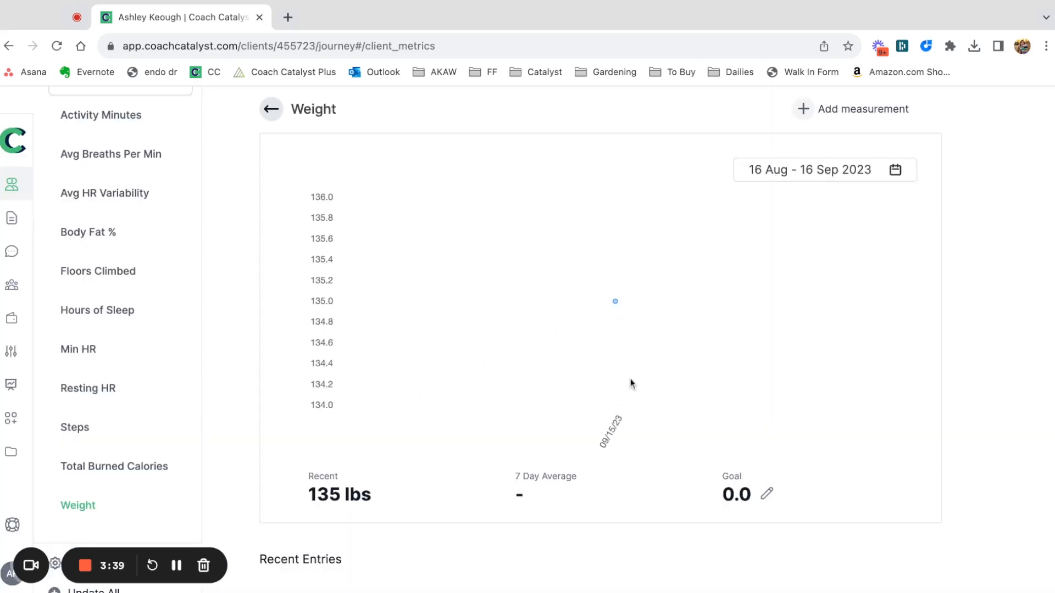
Set the test client's weight goal to 135.
scroll(631, 382, "down", 2)
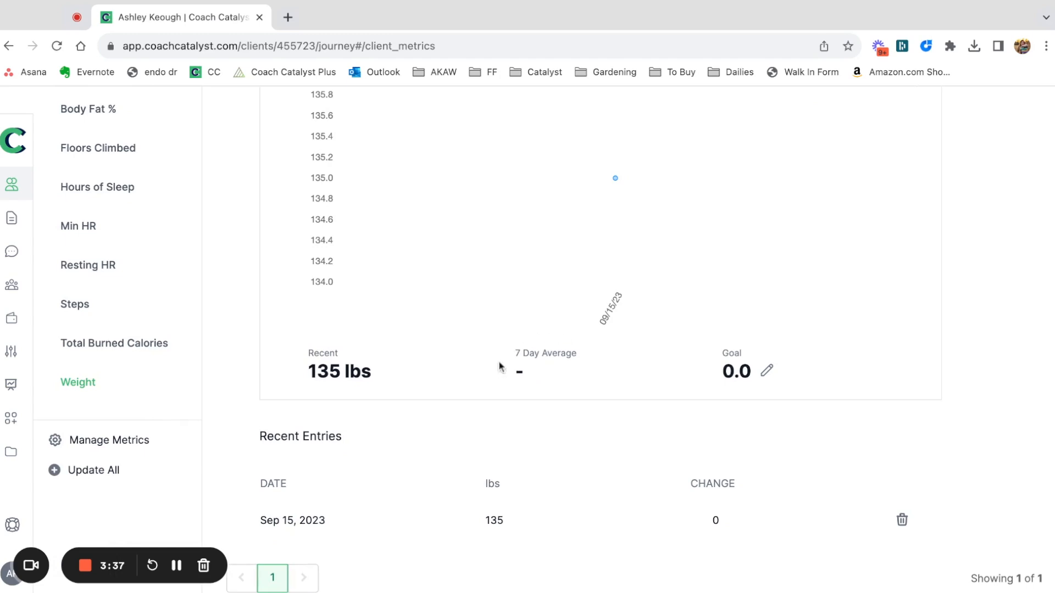
left_click(768, 372)
left_click(774, 375)
type("135")
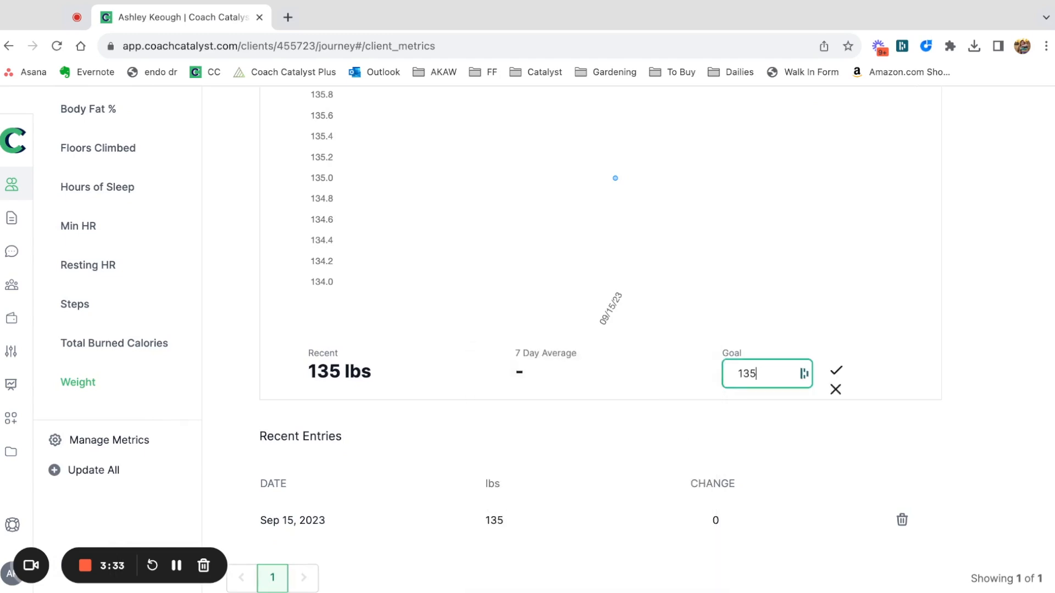
left_click(836, 371)
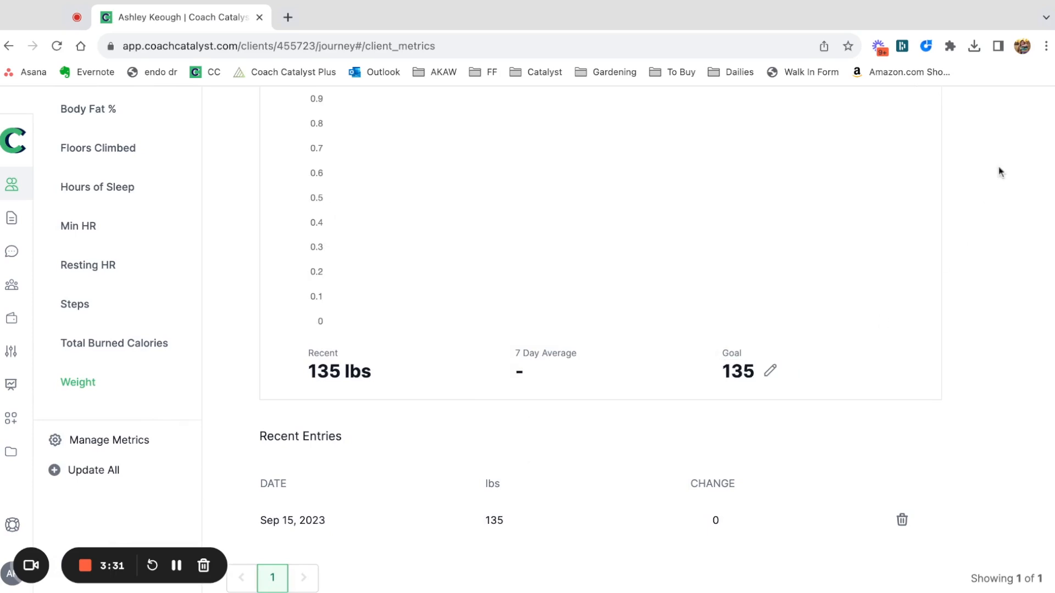
Inspect the weight chart's September 15 point and the recent entries, and return to the overview of all metrics.
scroll(917, 240, "up", 3)
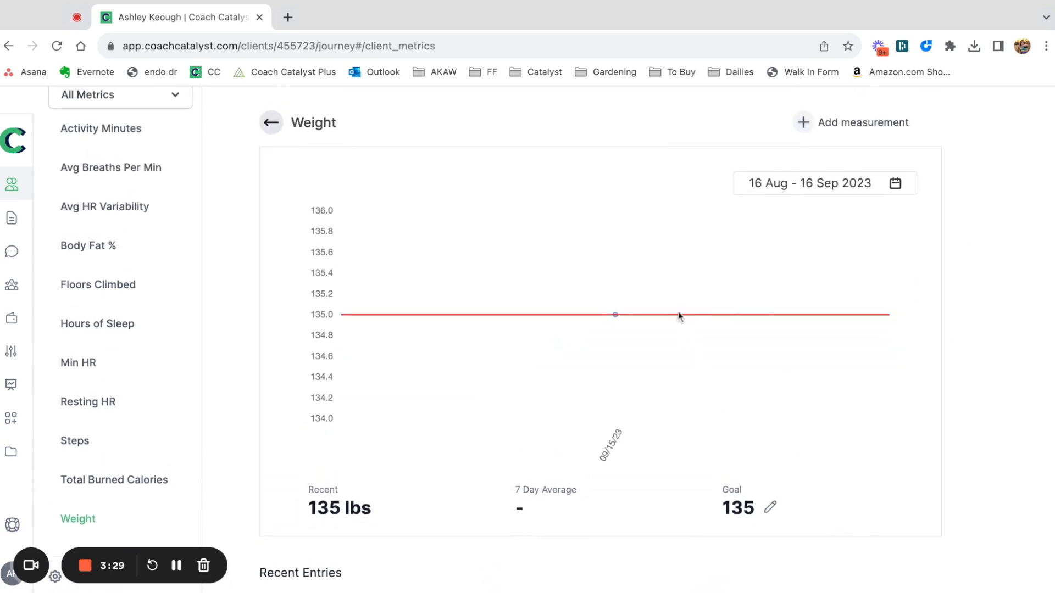
mouse_move(616, 317)
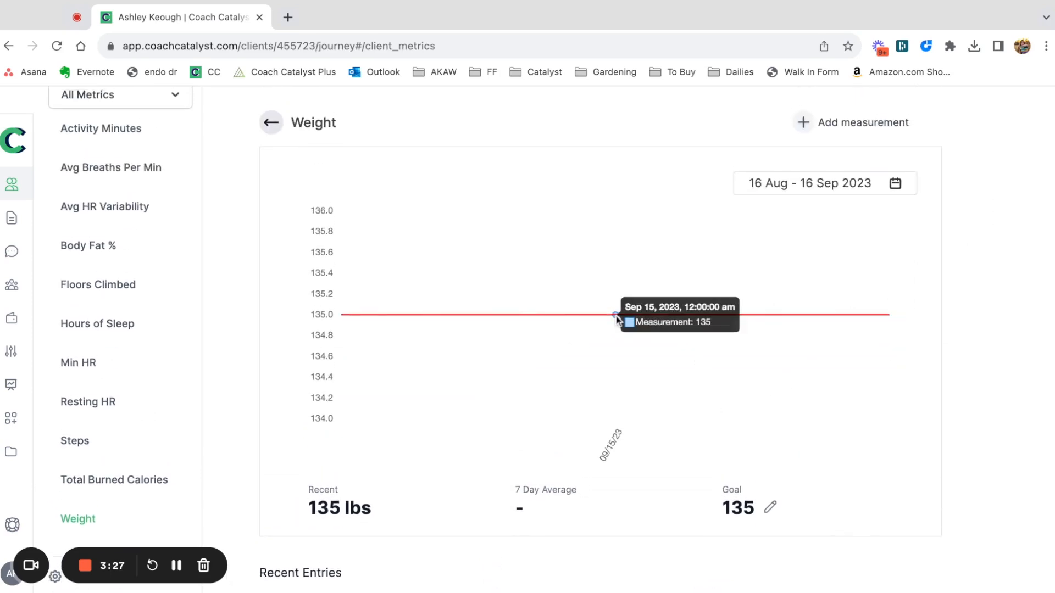
scroll(550, 428, "down", 3)
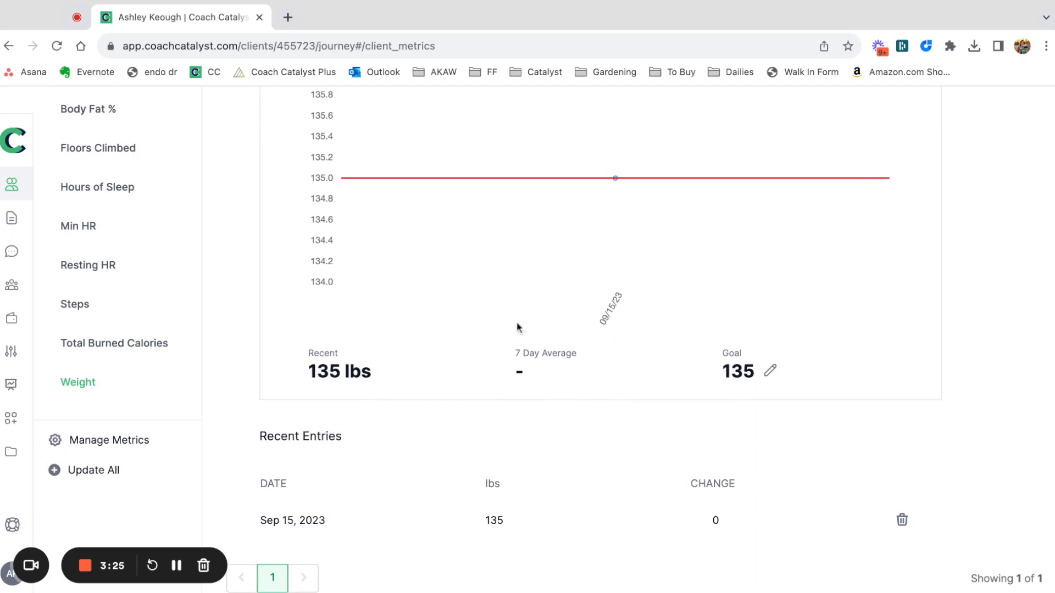
scroll(510, 478, "up", 5)
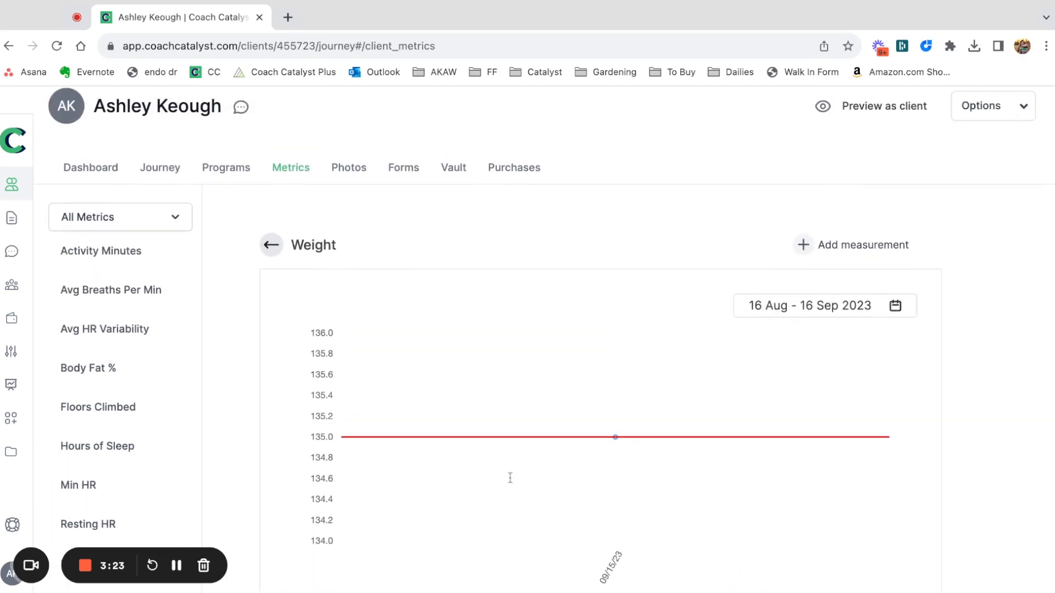
left_click(271, 244)
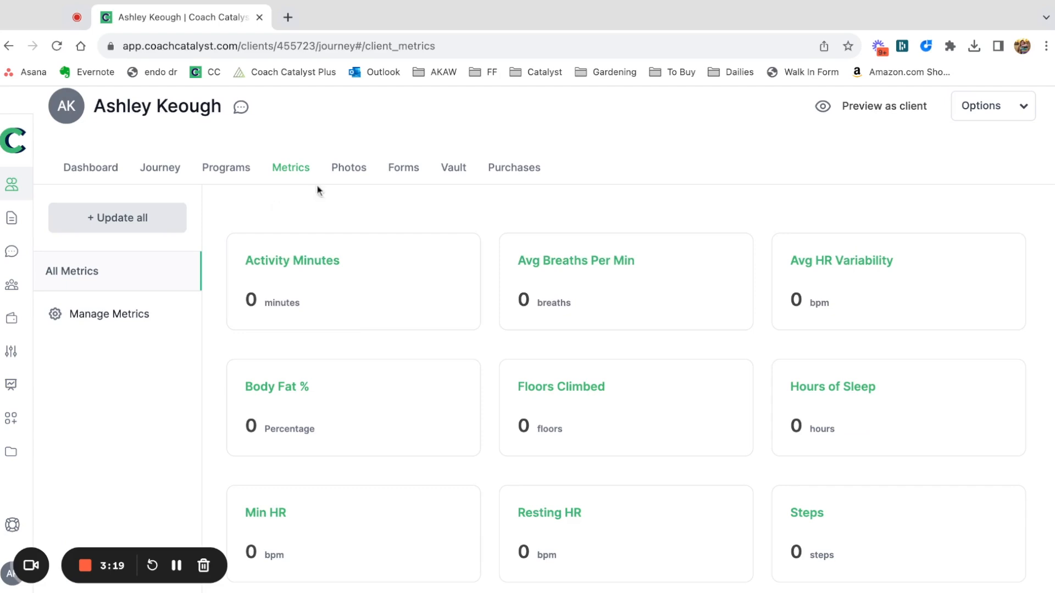
Look over the client's progress photos and photo upload options without adding one, and view their form submissions and journey.
left_click(352, 168)
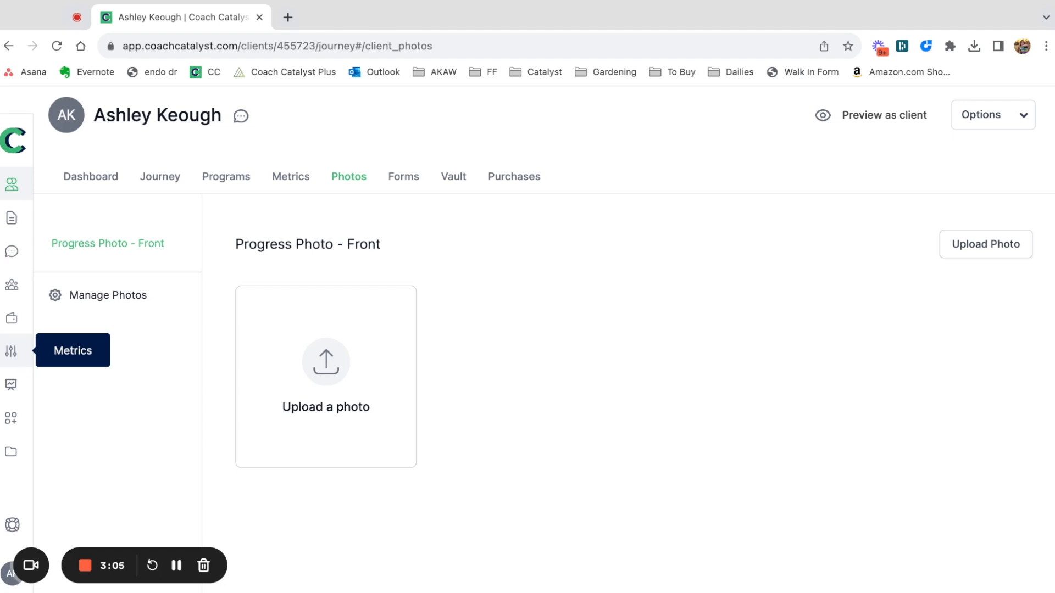
left_click(1014, 247)
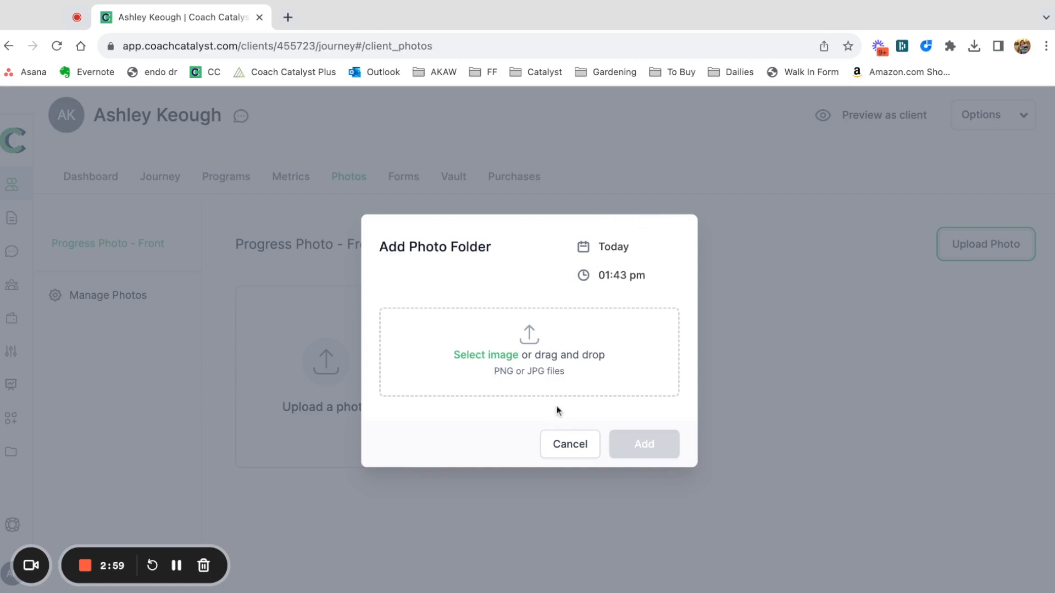
left_click(566, 448)
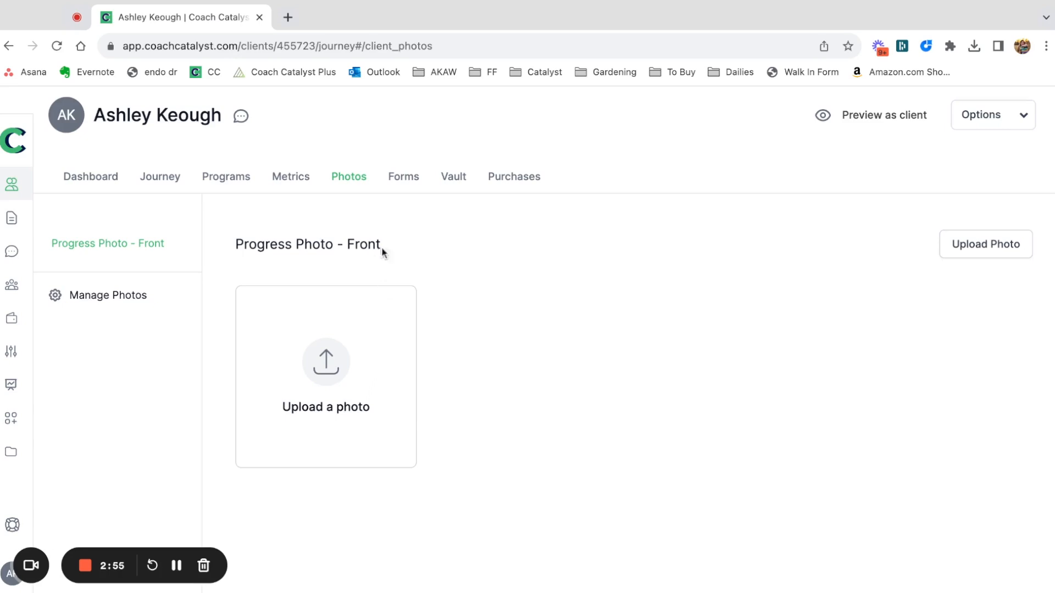
left_click(407, 185)
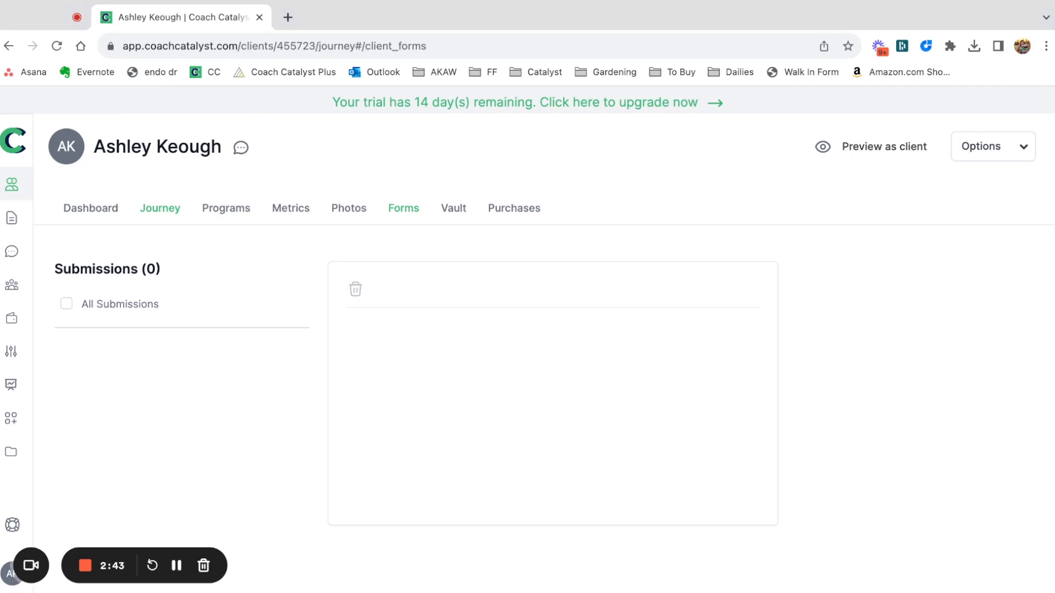
left_click(159, 208)
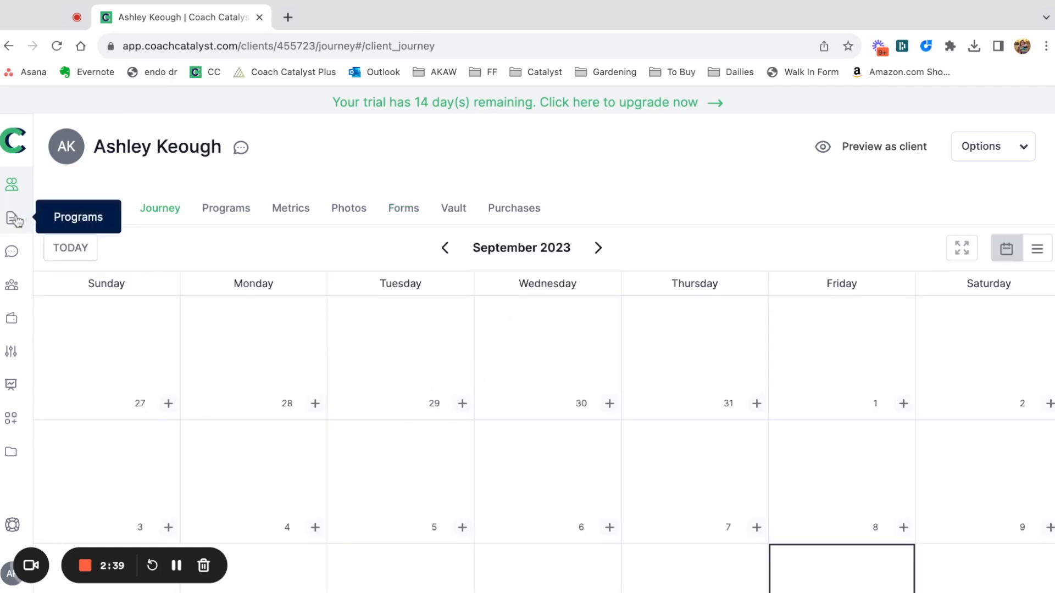
Add the note "happy friday!" to the test client's vault and save it.
left_click(454, 207)
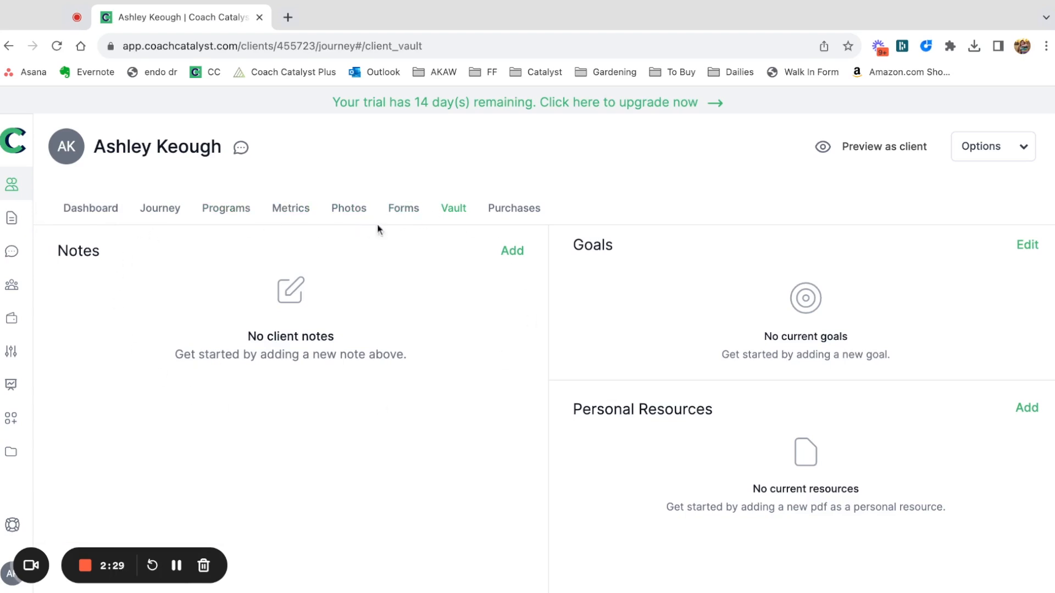
left_click(512, 250)
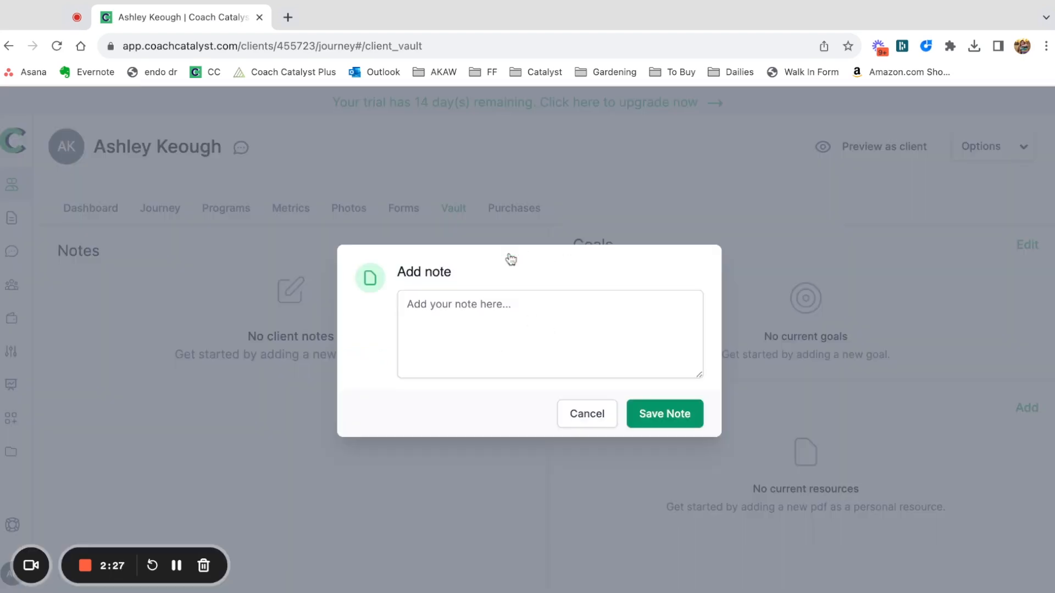
left_click(497, 323)
type("h")
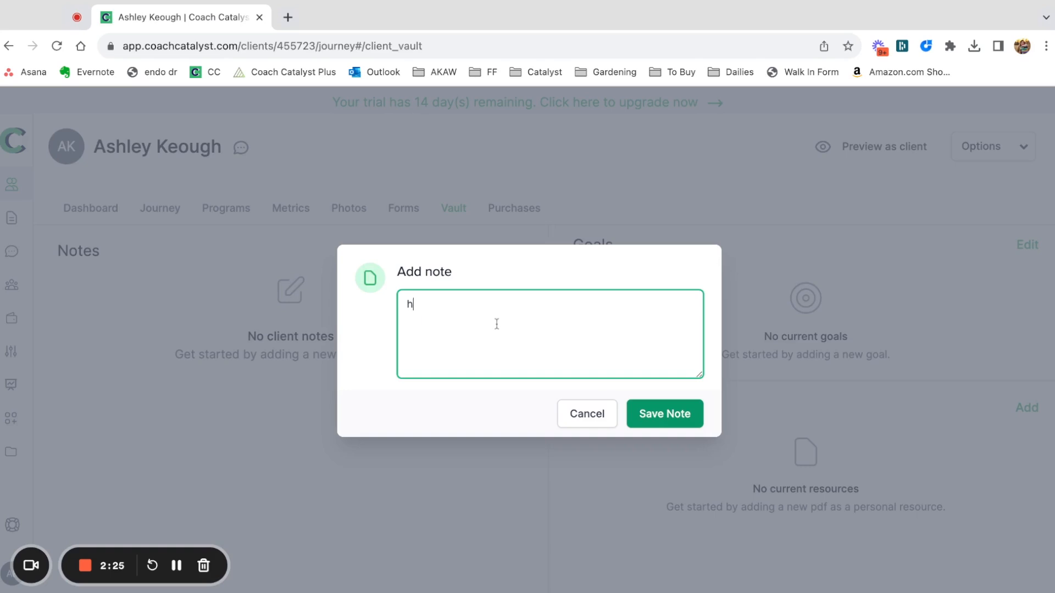
type("appy friday!")
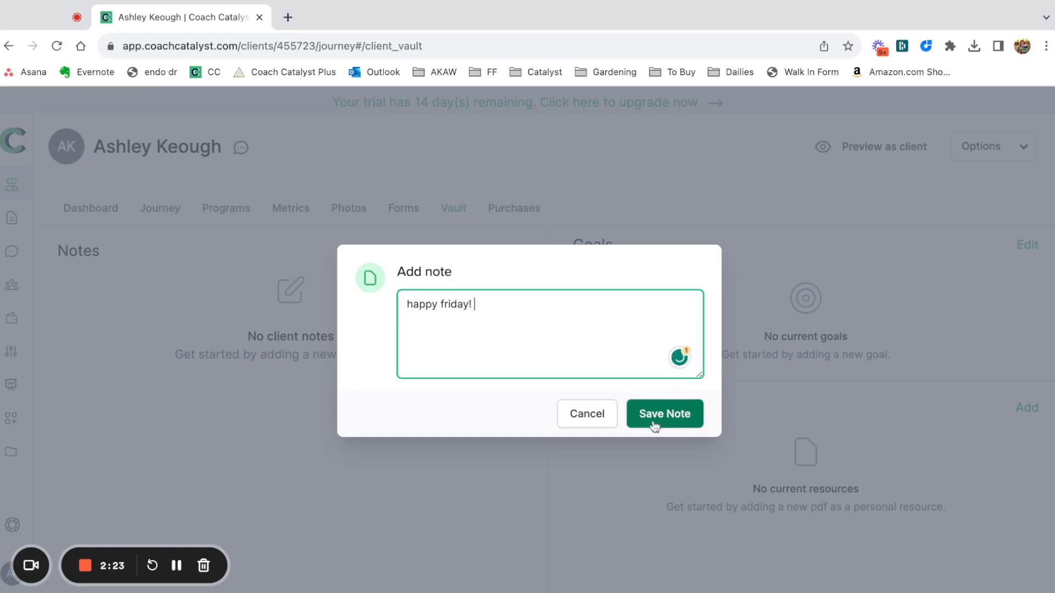
left_click(676, 417)
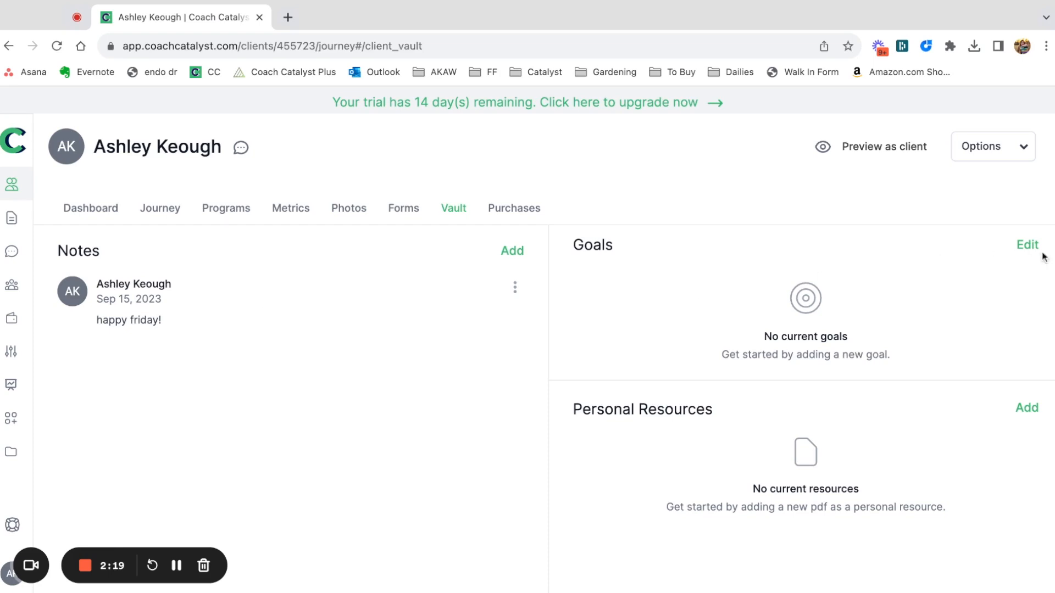
View the goal editor in the client's vault without entering a goal, and open the client's purchases.
left_click(1024, 248)
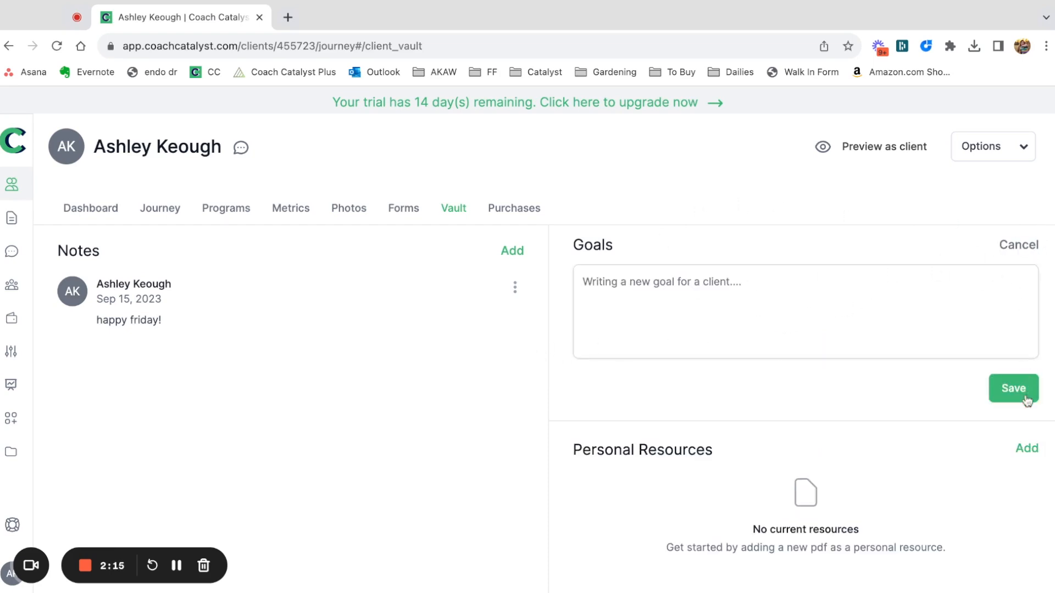
left_click(1025, 245)
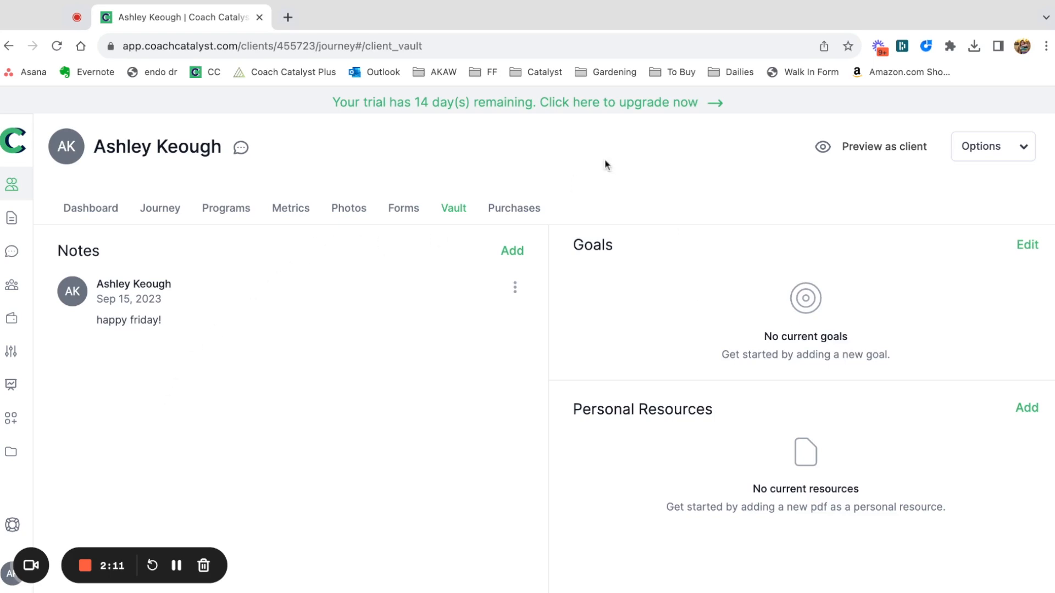
left_click(535, 210)
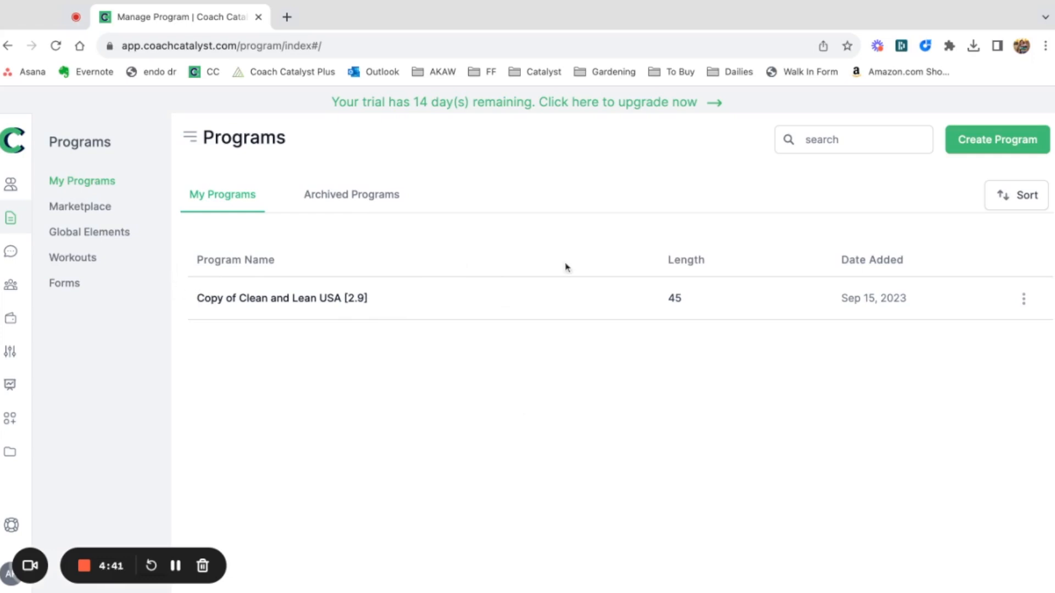
View the options for the copied Clean and Lean USA program, and start a new program, dismissing its introductory message.
left_click(1023, 299)
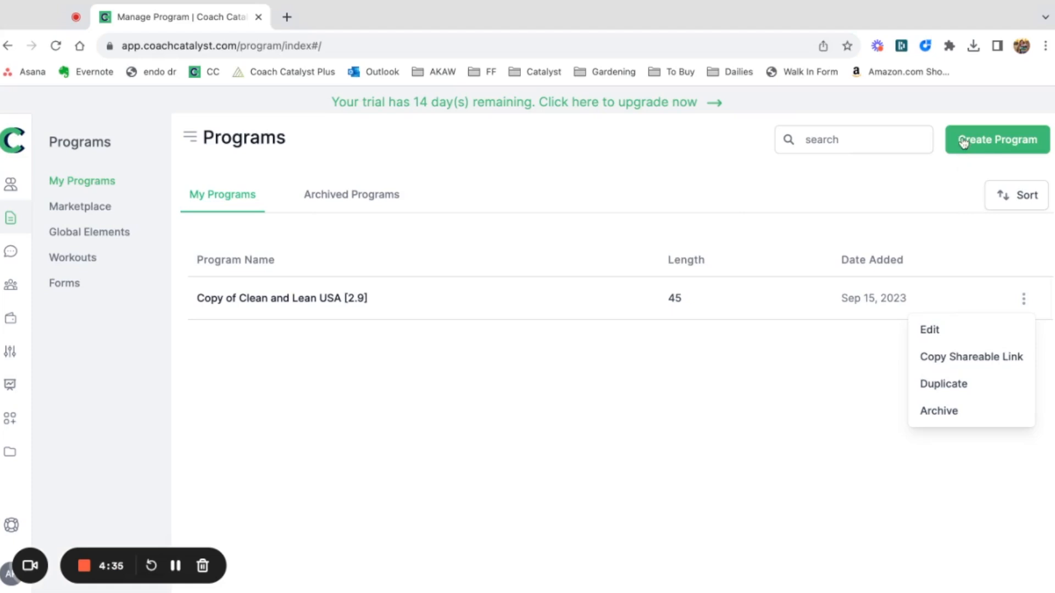
left_click(798, 203)
left_click(990, 146)
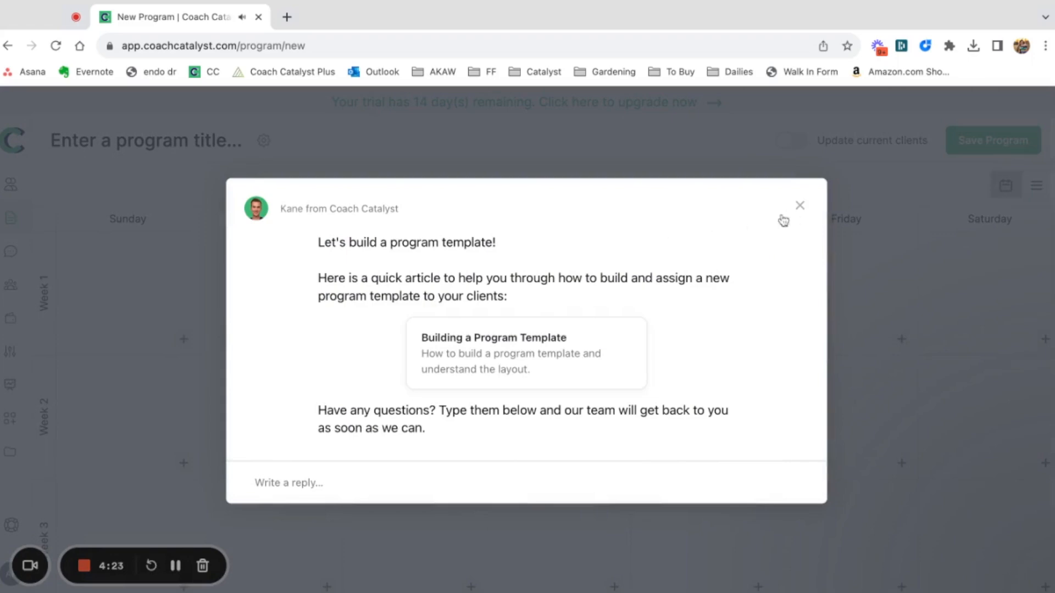
left_click(806, 210)
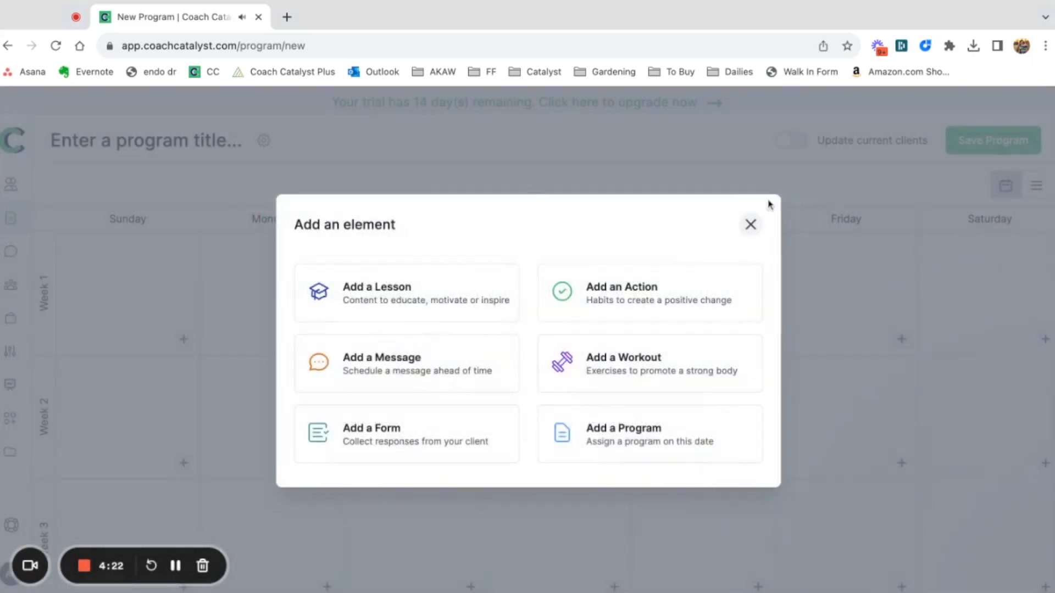
Browse the existing lessons that can be added to the new program, and leave without choosing one.
left_click(386, 294)
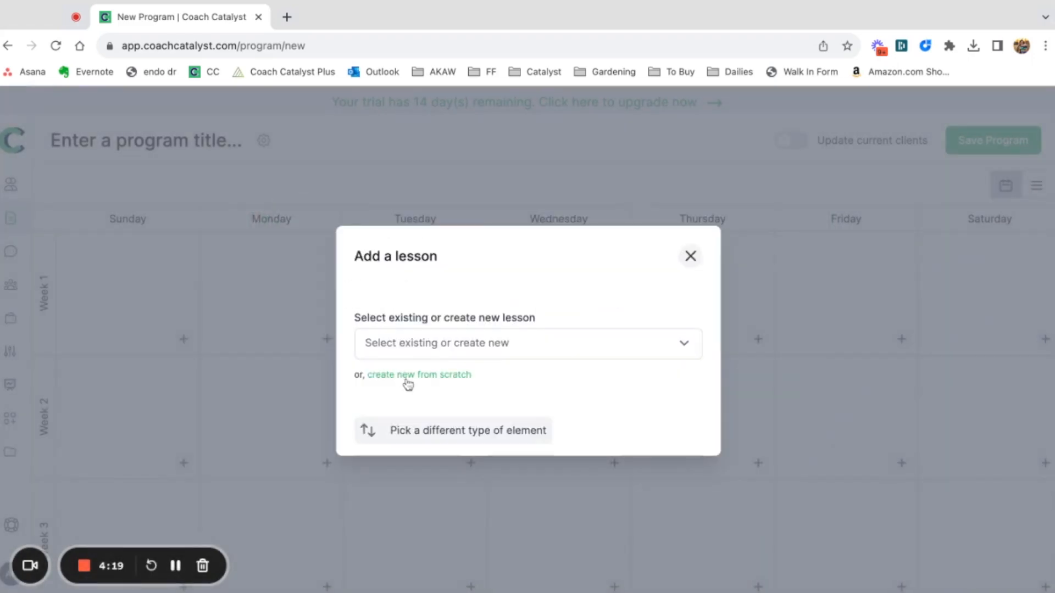
left_click(417, 344)
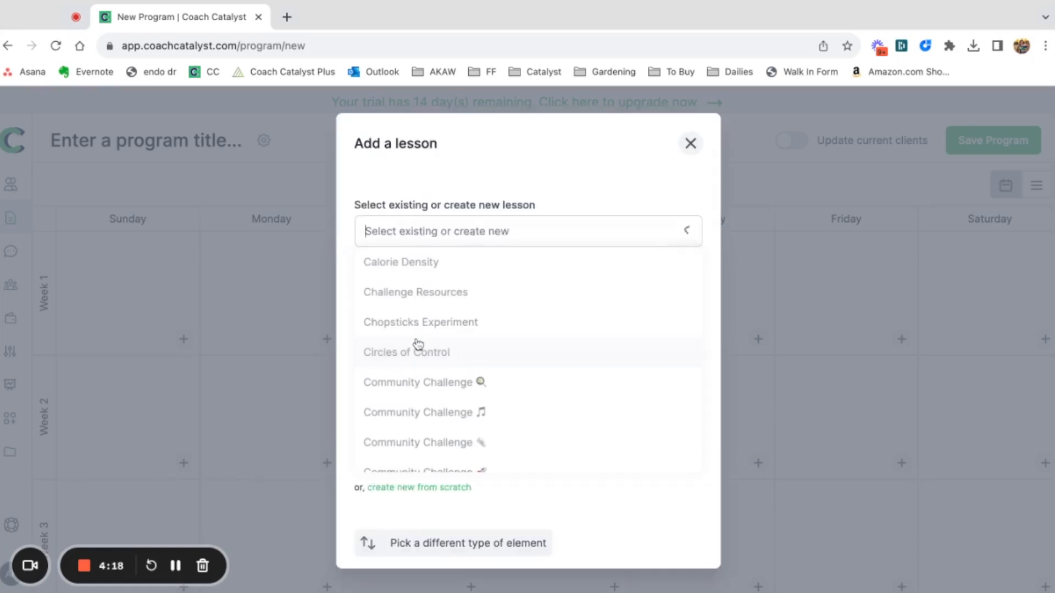
scroll(426, 380, "down", 5)
scroll(428, 384, "down", 15)
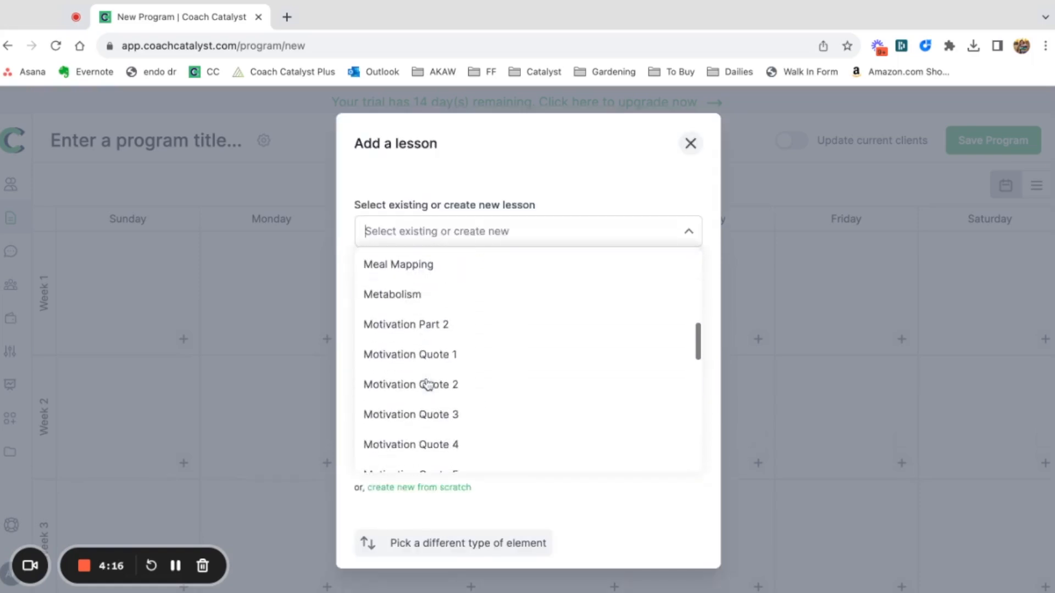
left_click(690, 143)
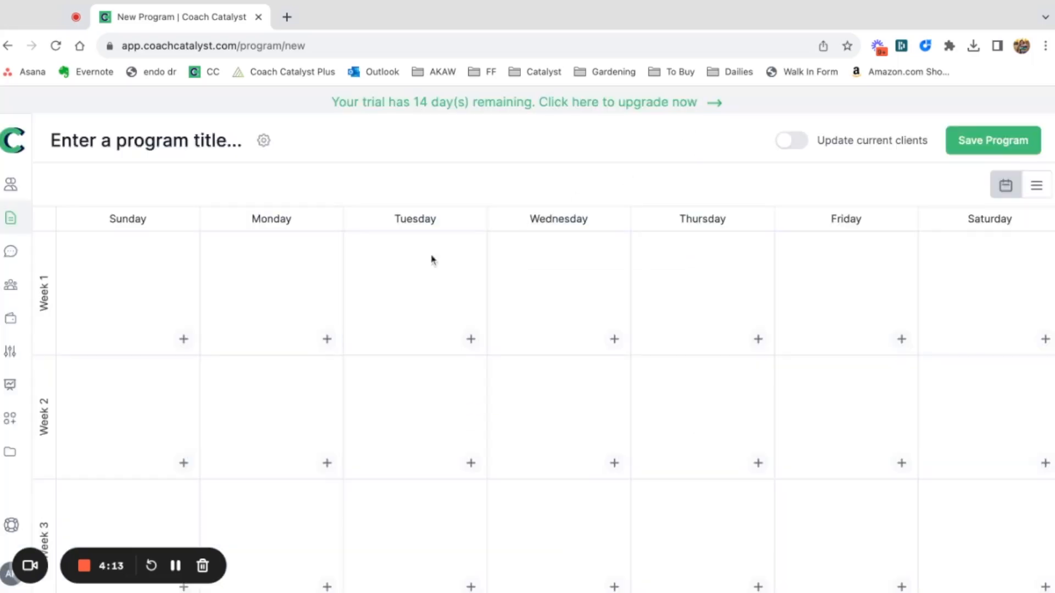
Look over the video and image options for a from-scratch lesson on Week 1 Sunday, and cancel the lesson.
left_click(184, 338)
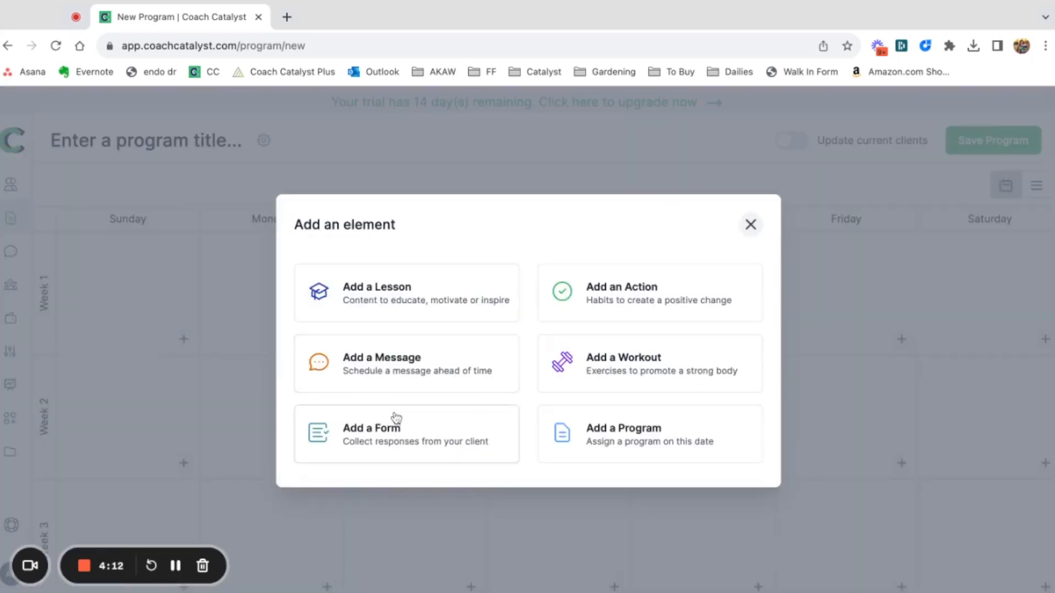
left_click(417, 308)
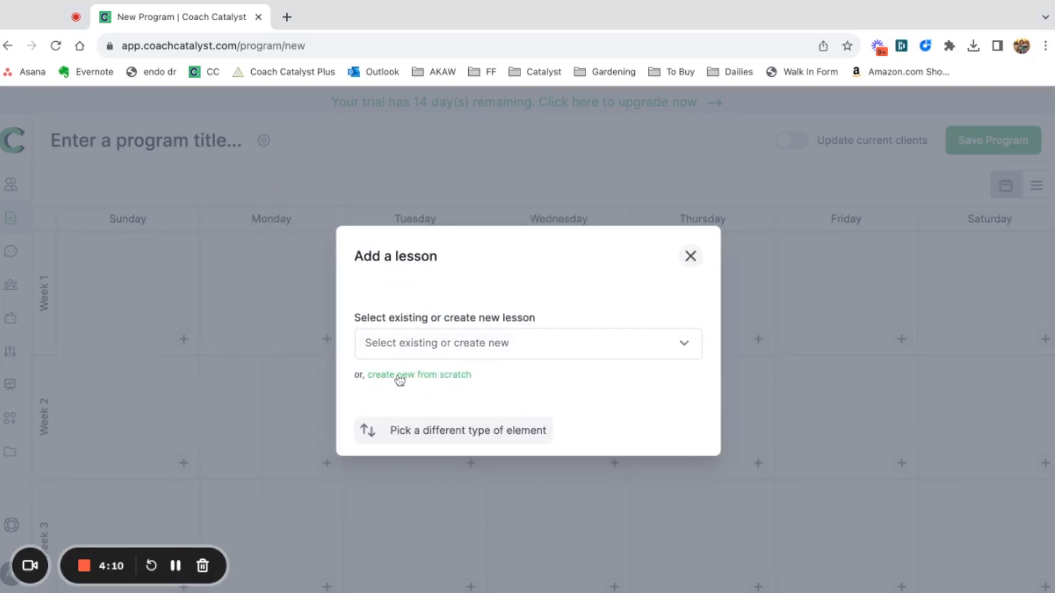
left_click(400, 379)
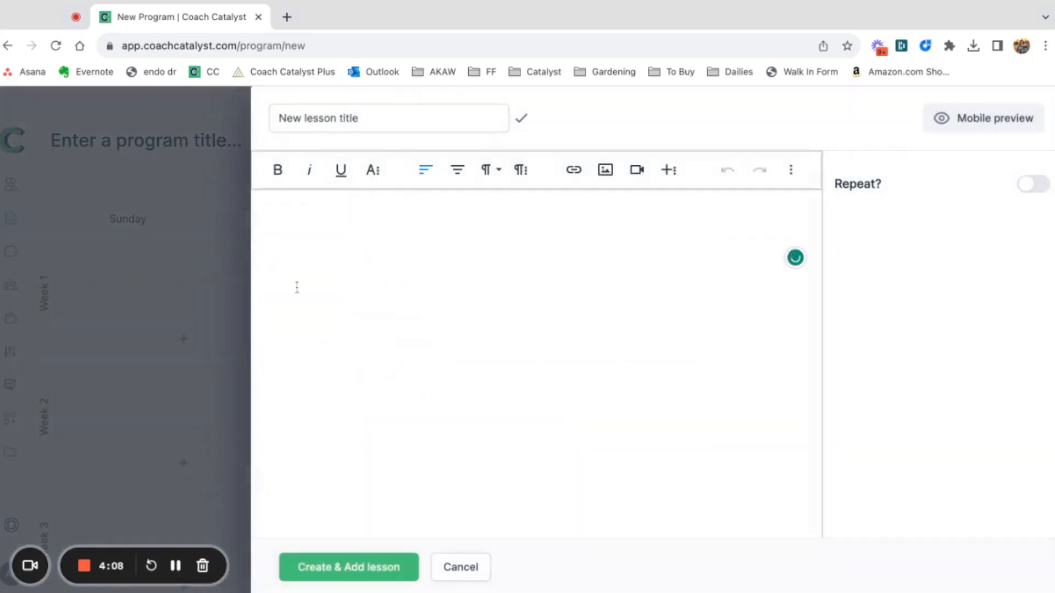
left_click(637, 169)
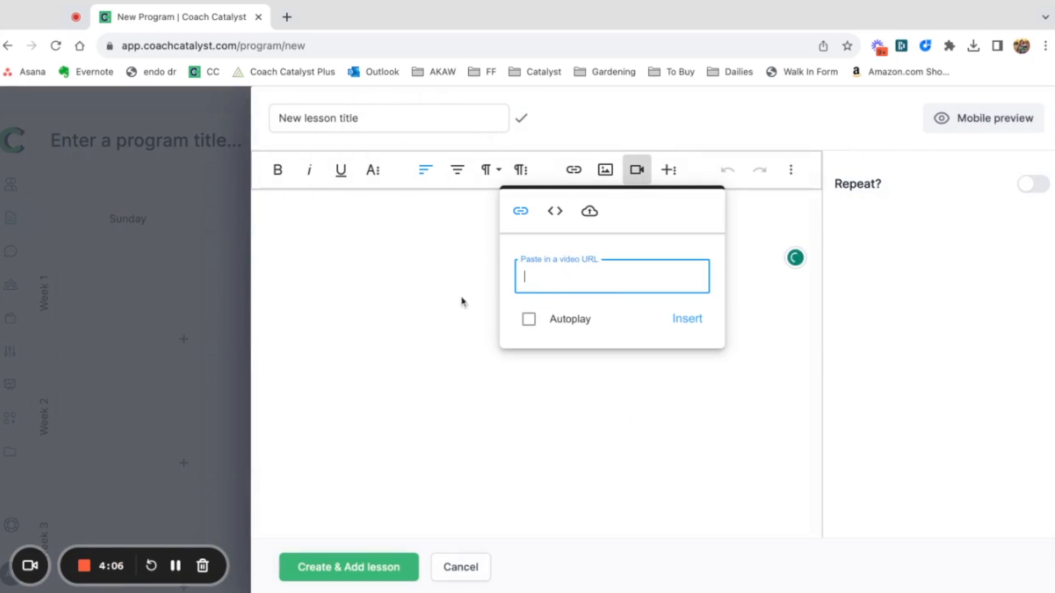
left_click(604, 171)
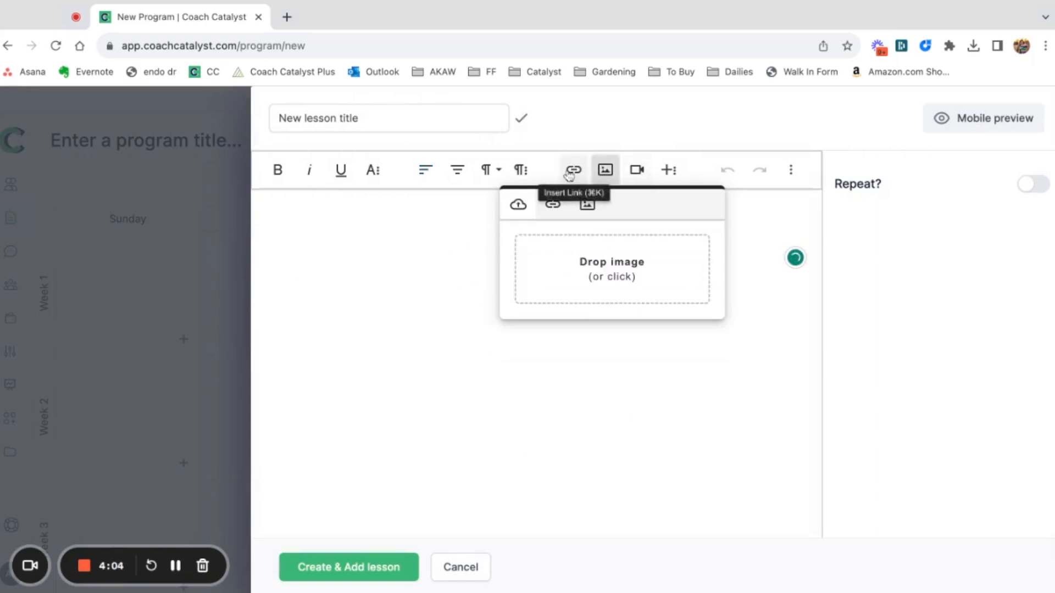
left_click(428, 346)
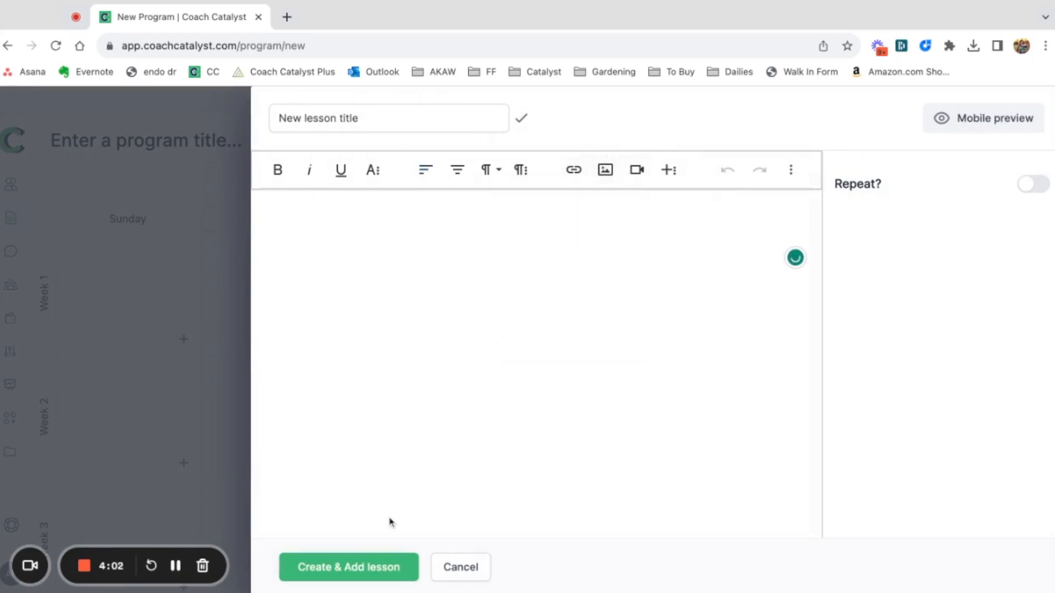
left_click(451, 563)
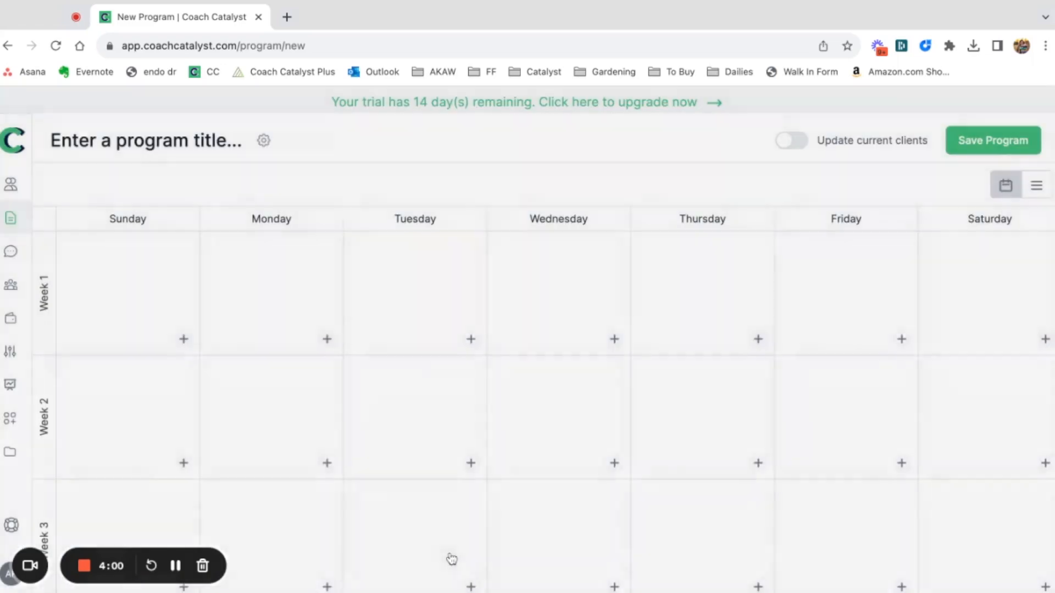
Add the existing action "Eat real food." to Week 1 Sunday, repeating every week on all seven days across several weeks.
left_click(185, 340)
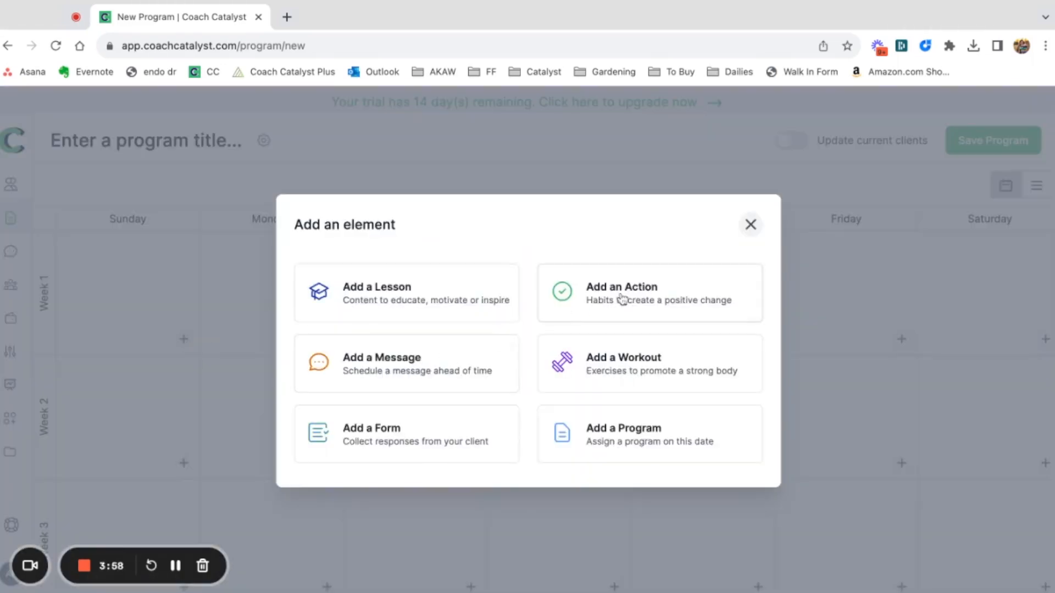
left_click(558, 299)
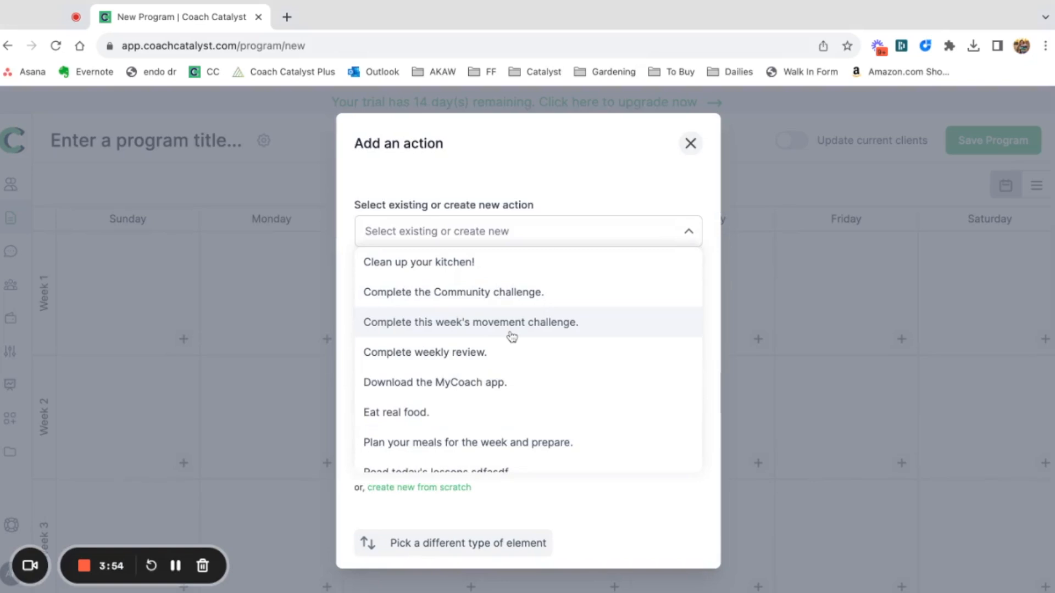
left_click(398, 416)
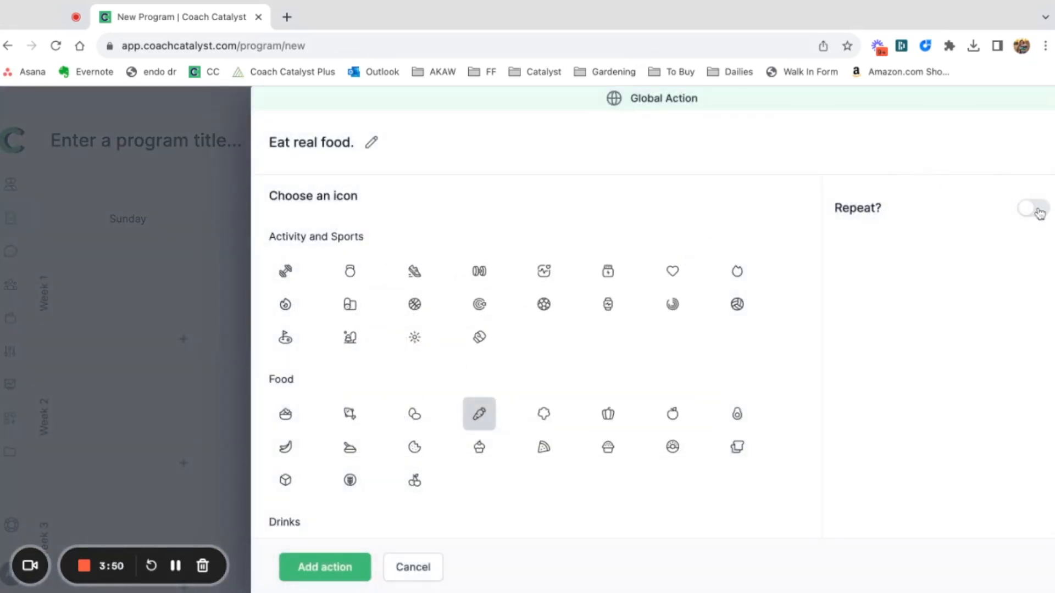
left_click(1034, 209)
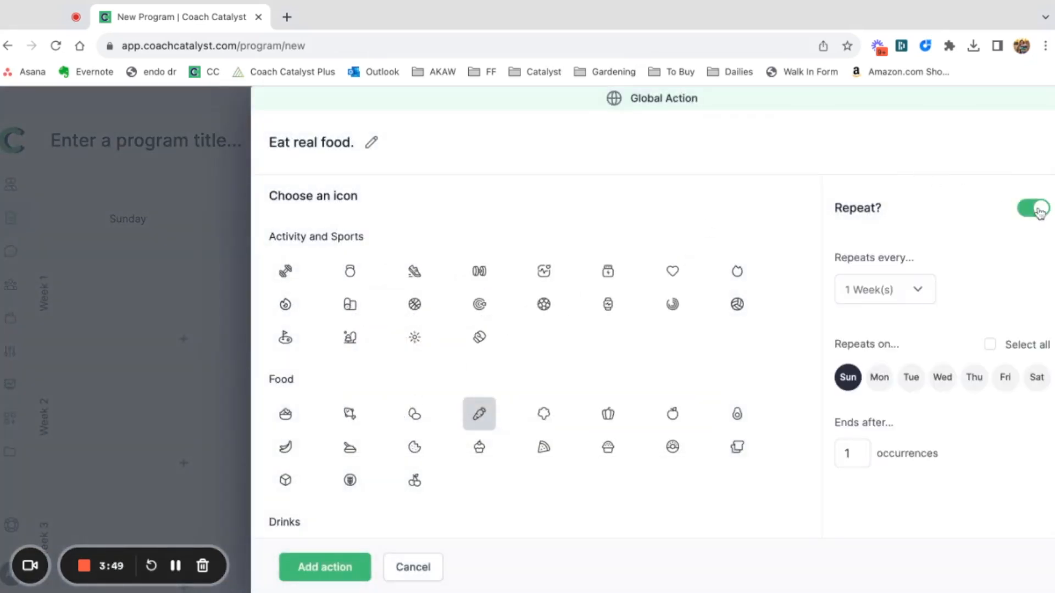
left_click(989, 345)
double_click(854, 457)
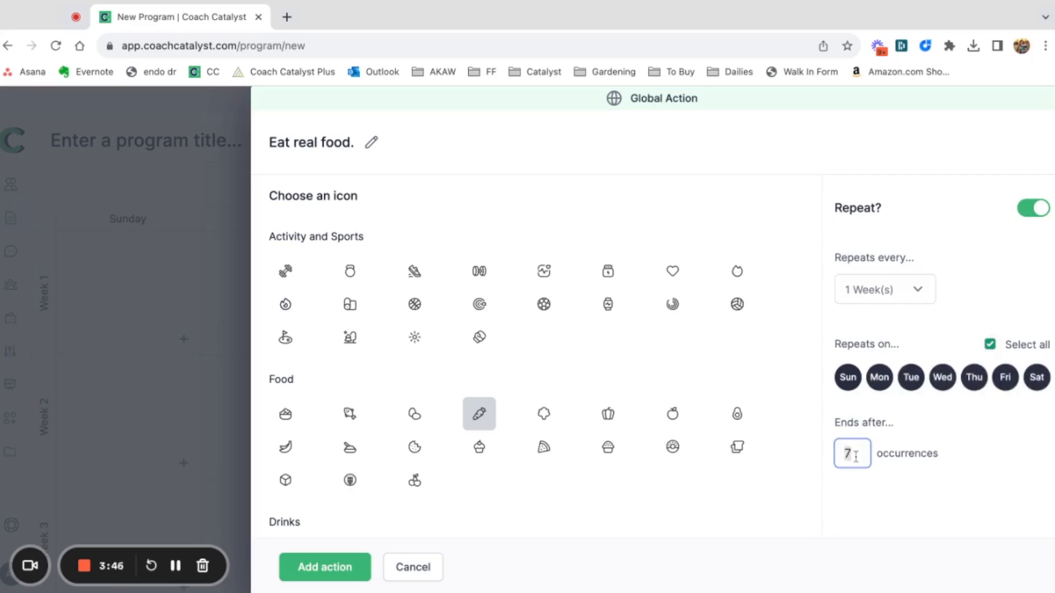
left_click(287, 559)
scroll(424, 394, "down", 1)
scroll(425, 394, "down", 5)
scroll(423, 393, "up", 6)
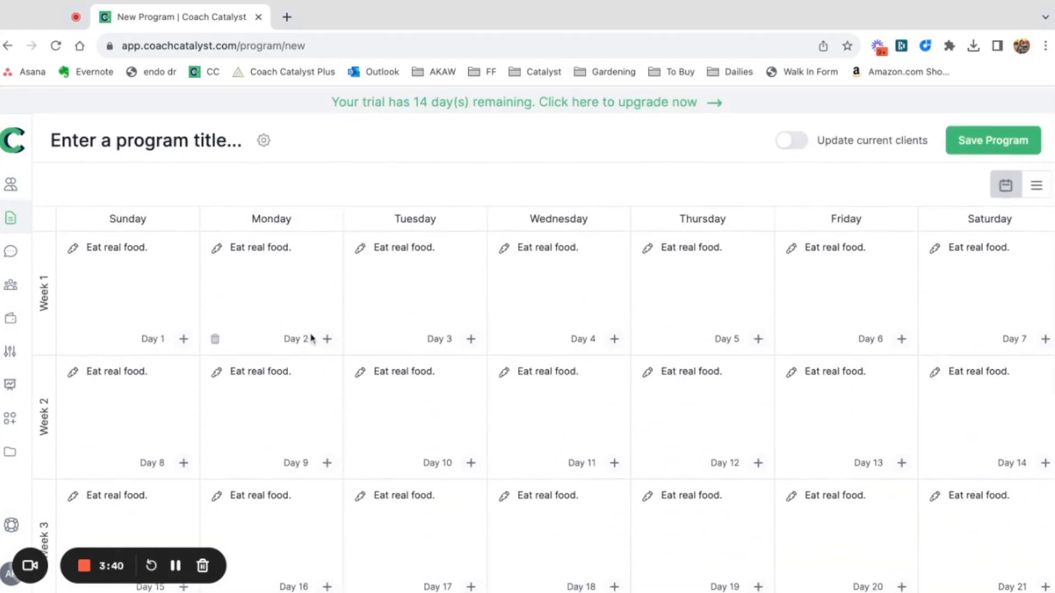
View the element types available for Day 2 without adding any, and browse the programs in the Marketplace.
left_click(327, 338)
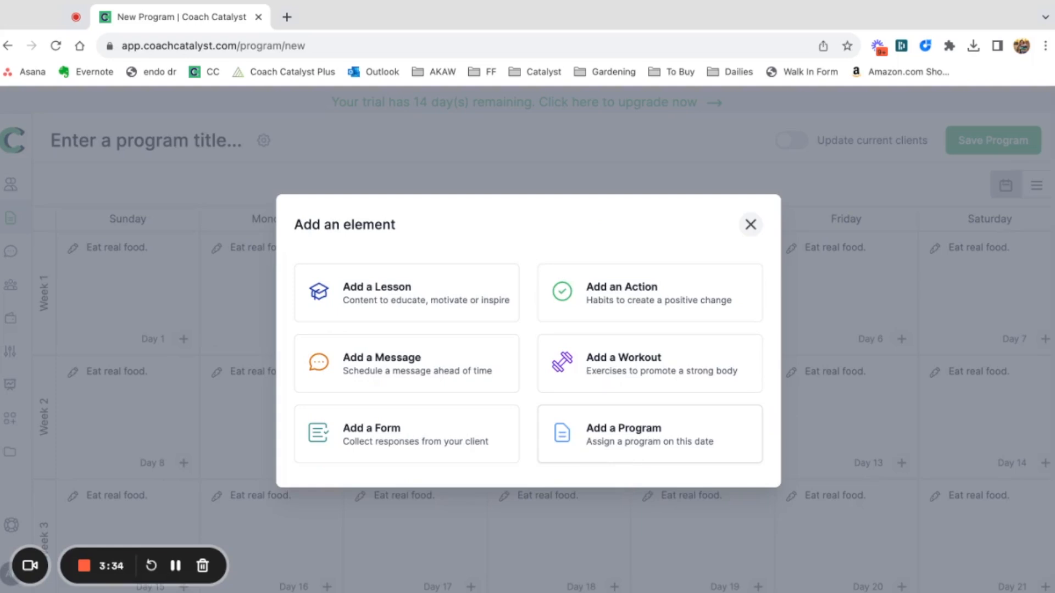
left_click(751, 225)
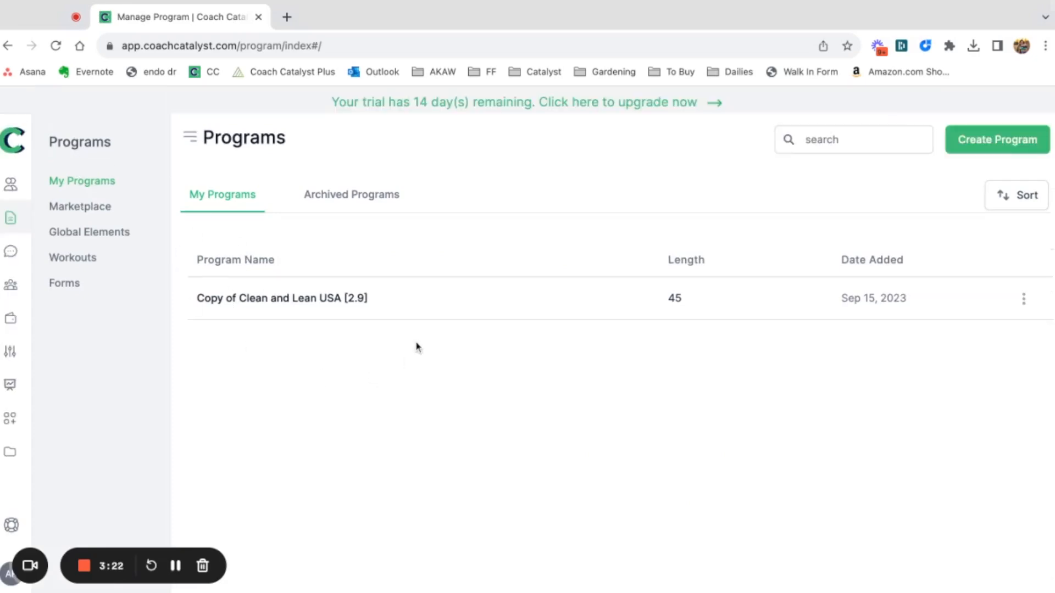
left_click(69, 207)
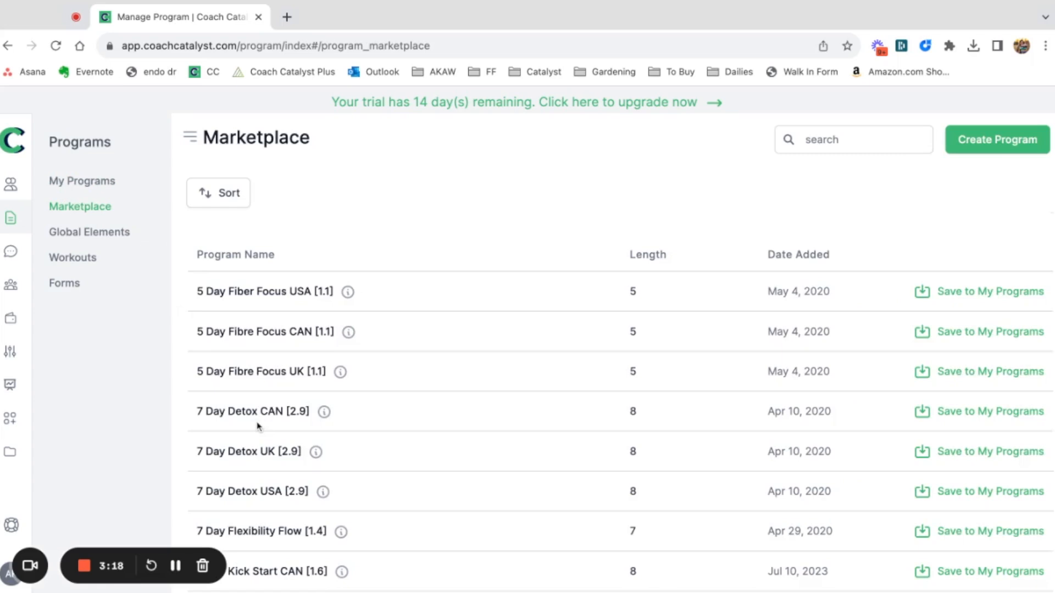
scroll(339, 410, "down", 1)
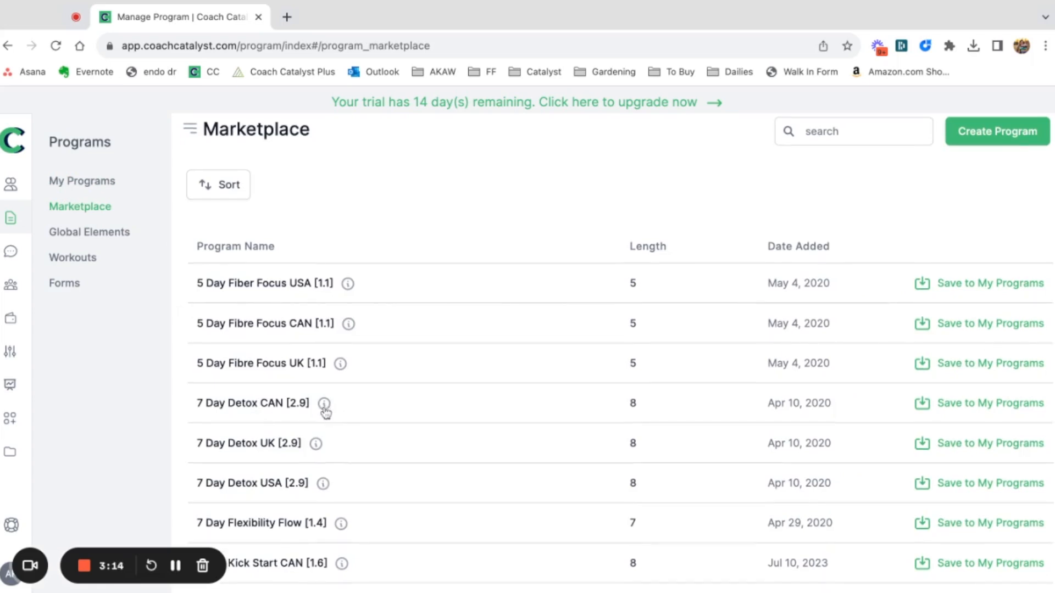
Open the global lesson "Calorie Density" for editing and check which programs use it.
left_click(120, 239)
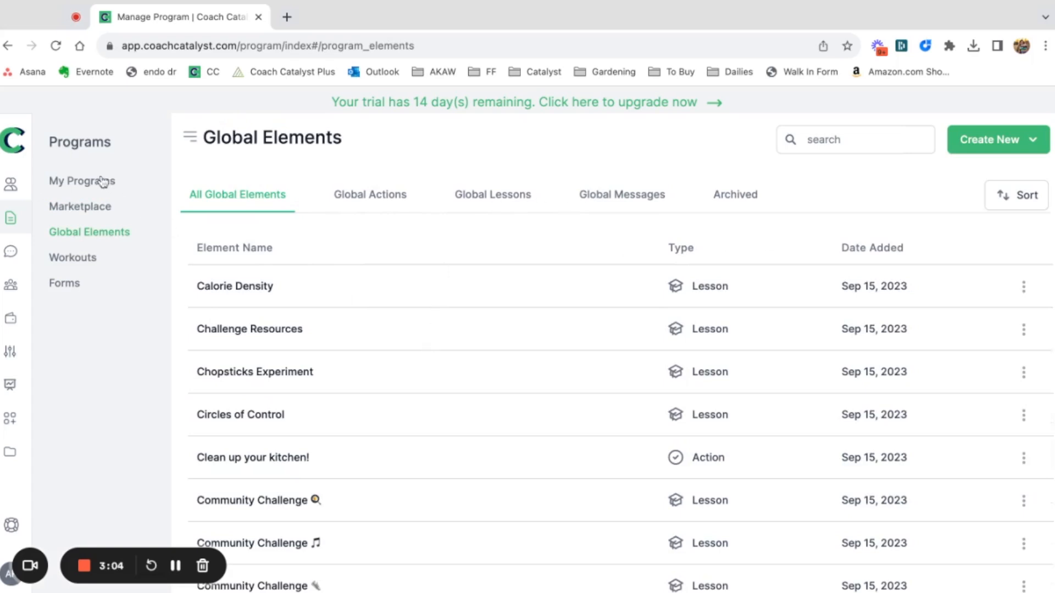
left_click(474, 202)
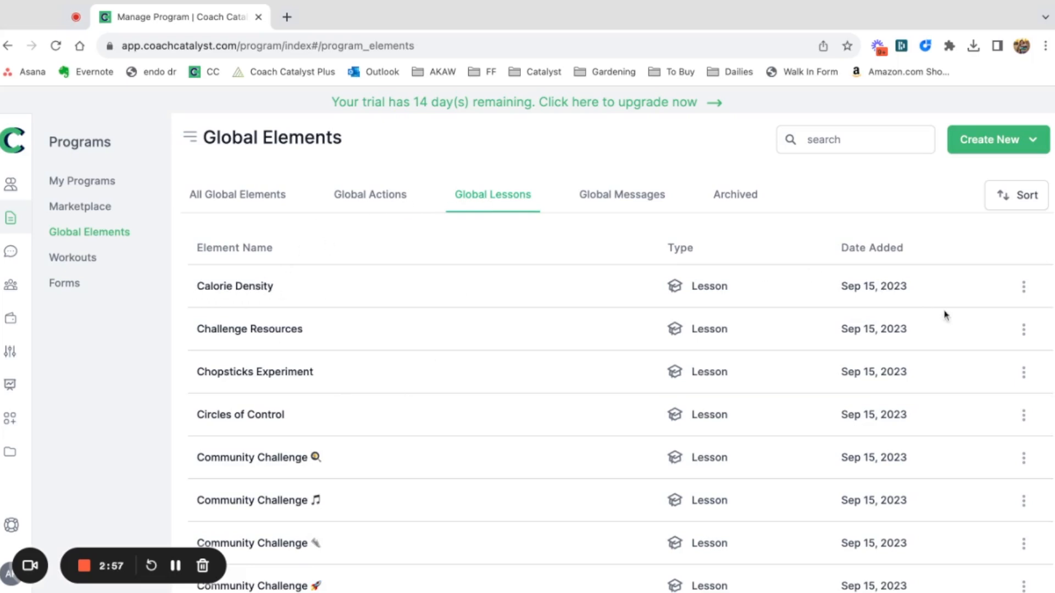
left_click(1023, 286)
left_click(1006, 321)
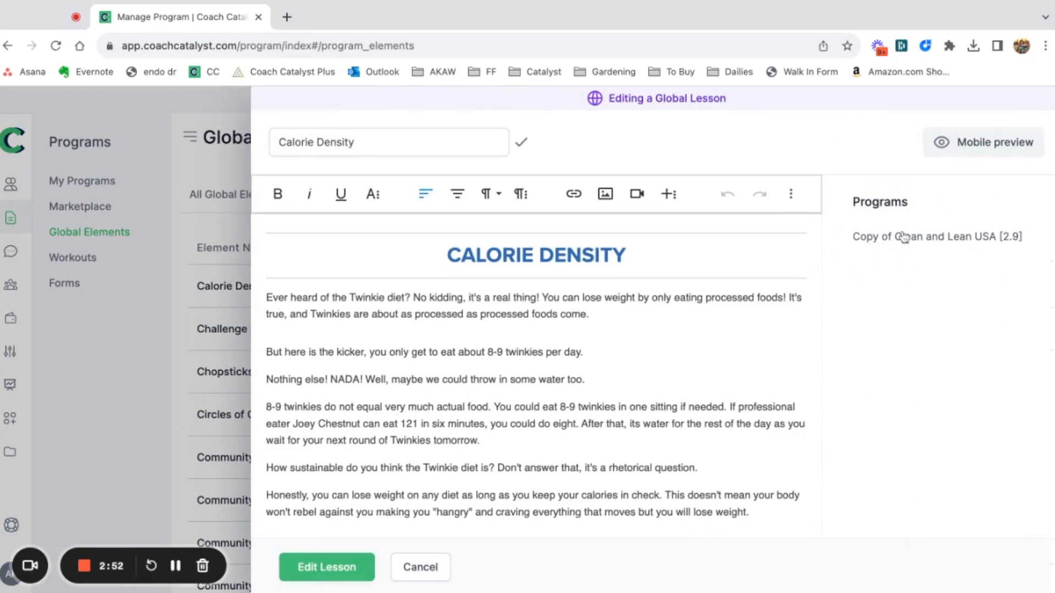
triple_click(851, 244)
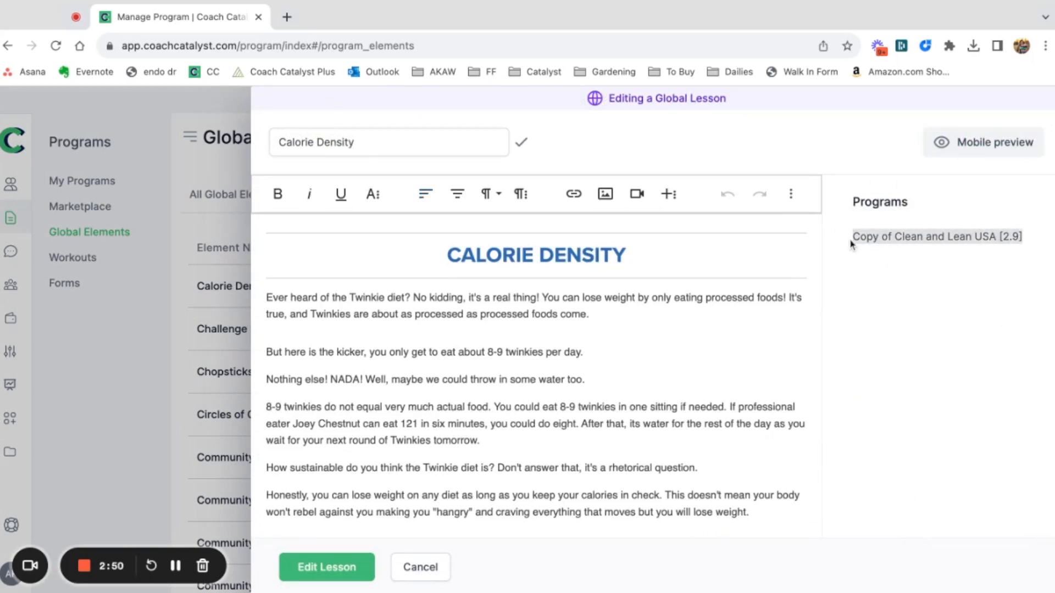
left_click(1030, 291)
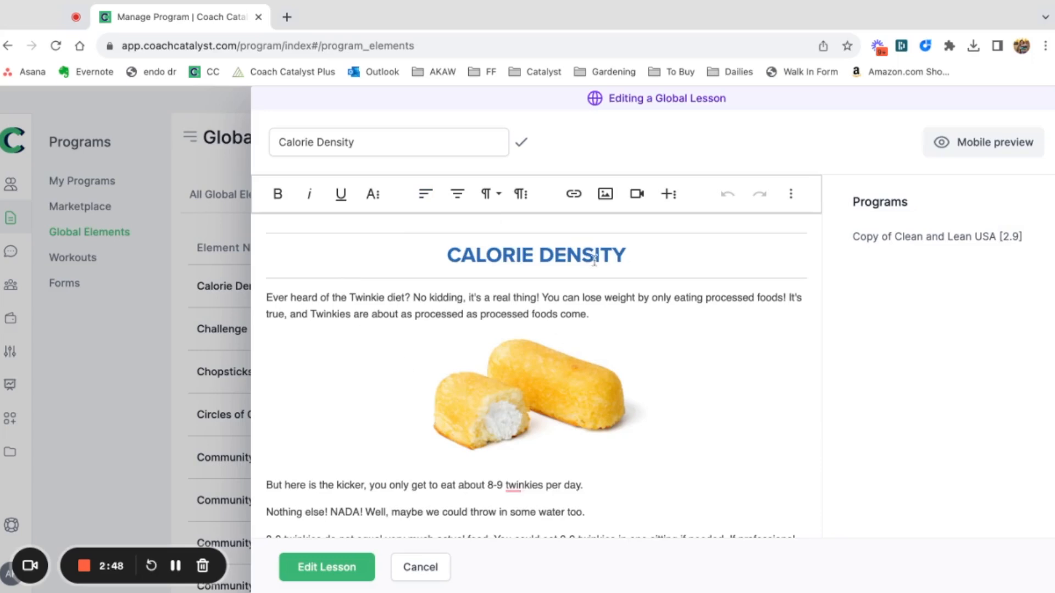
Change the "CALORIE DENSITY" heading's text color to orange and save the global lesson everywhere.
triple_click(638, 245)
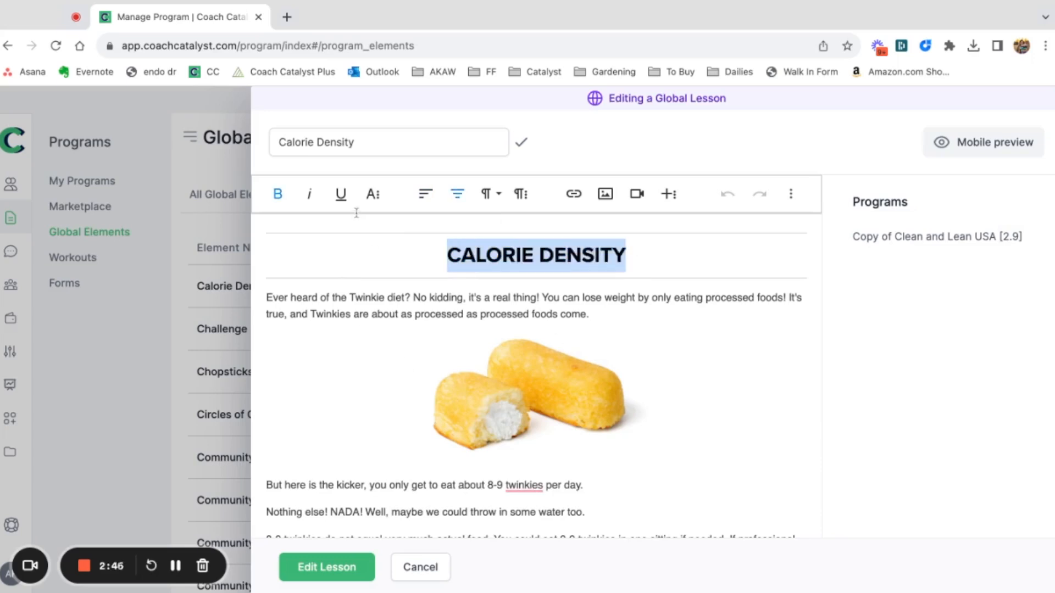
left_click(373, 194)
left_click(442, 230)
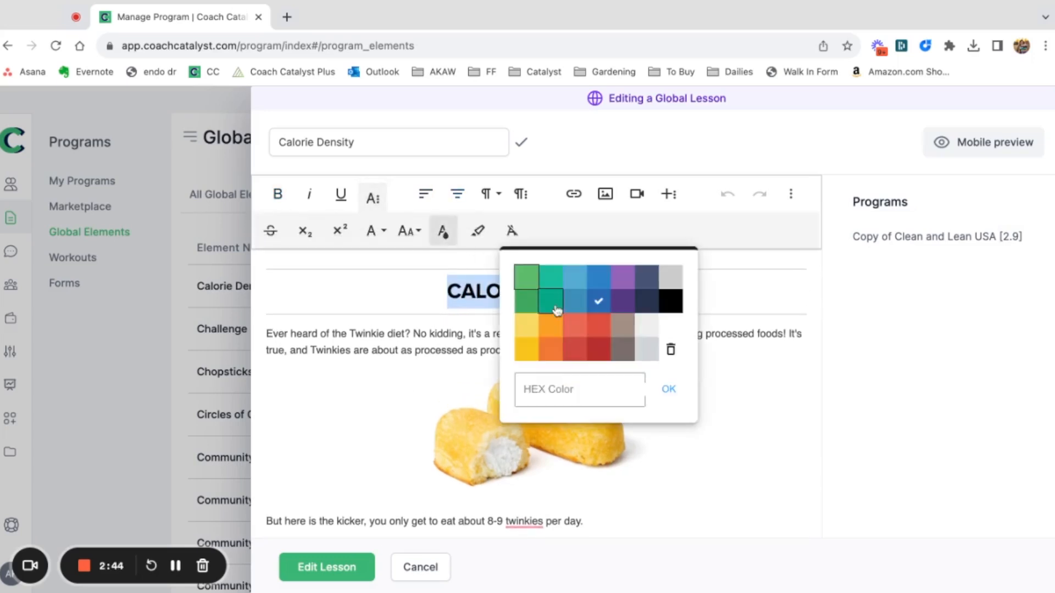
left_click(551, 349)
left_click(340, 429)
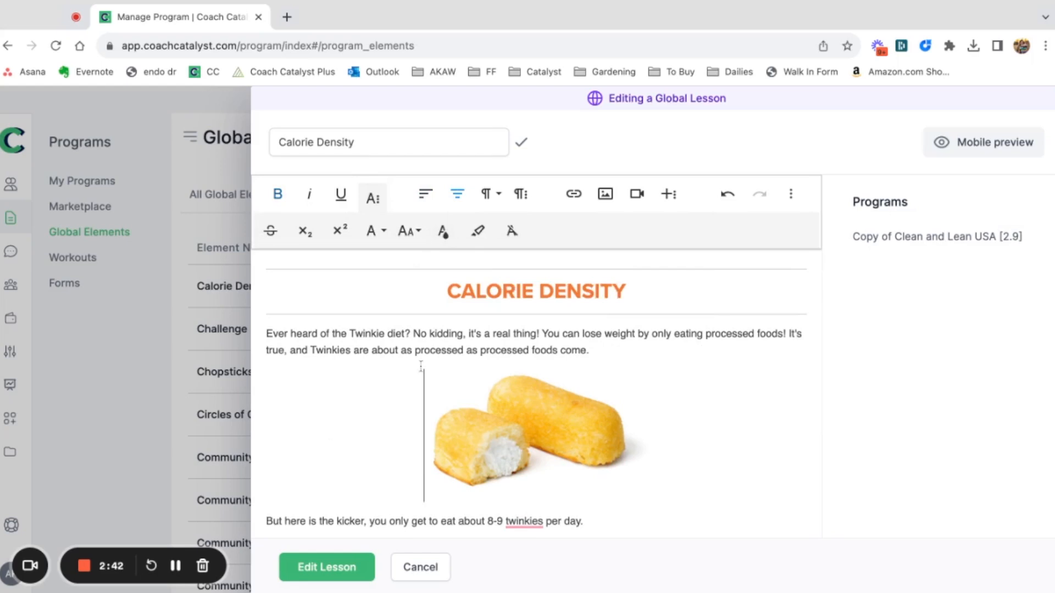
left_click(305, 577)
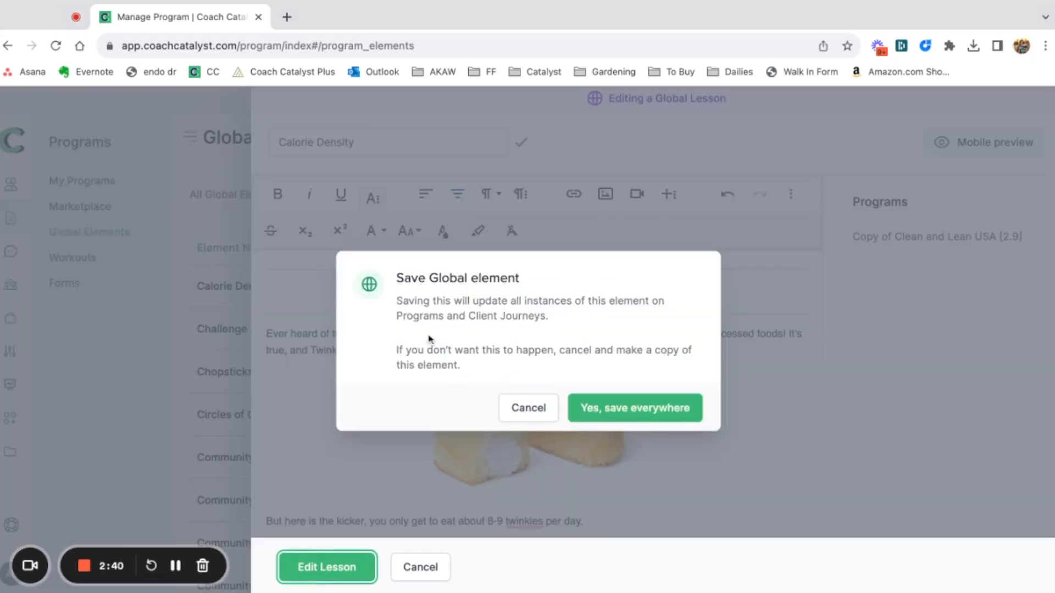
left_click(644, 410)
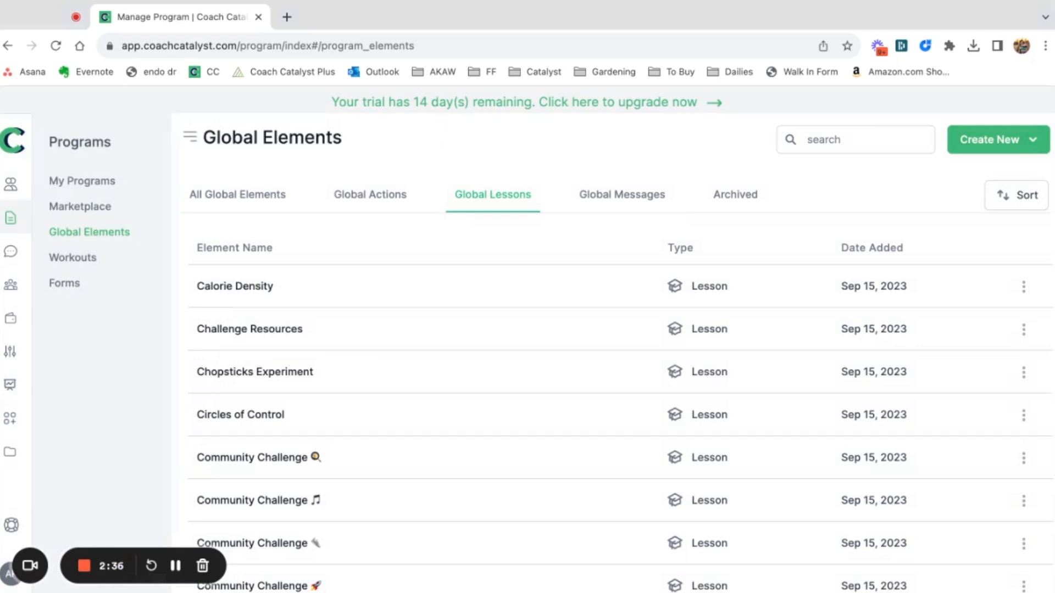
View the list of global messages.
left_click(592, 199)
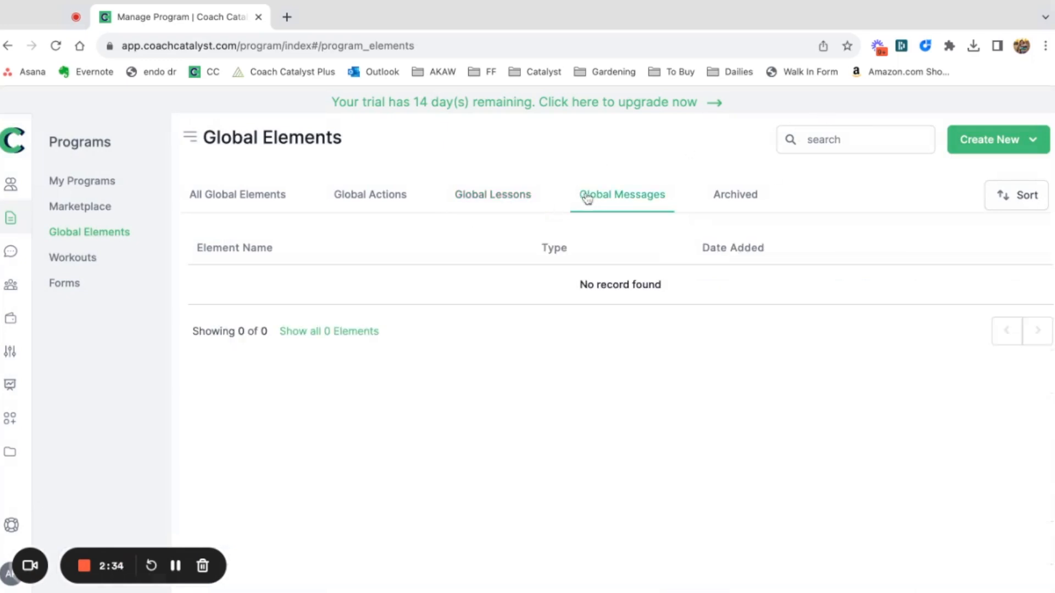
View the list of global actions and browse the full list of workout elements.
left_click(340, 197)
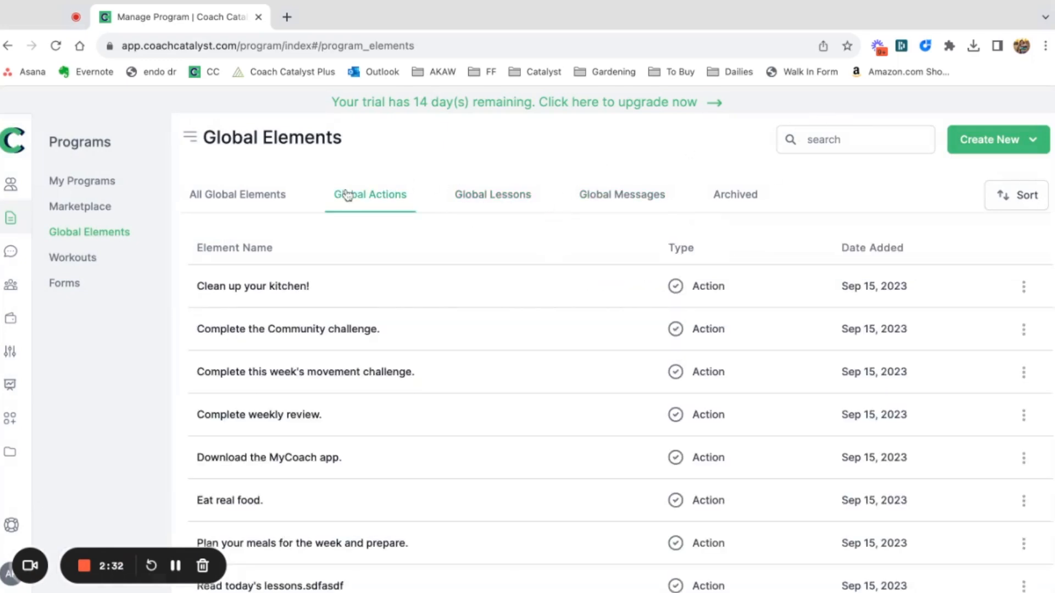
left_click(80, 265)
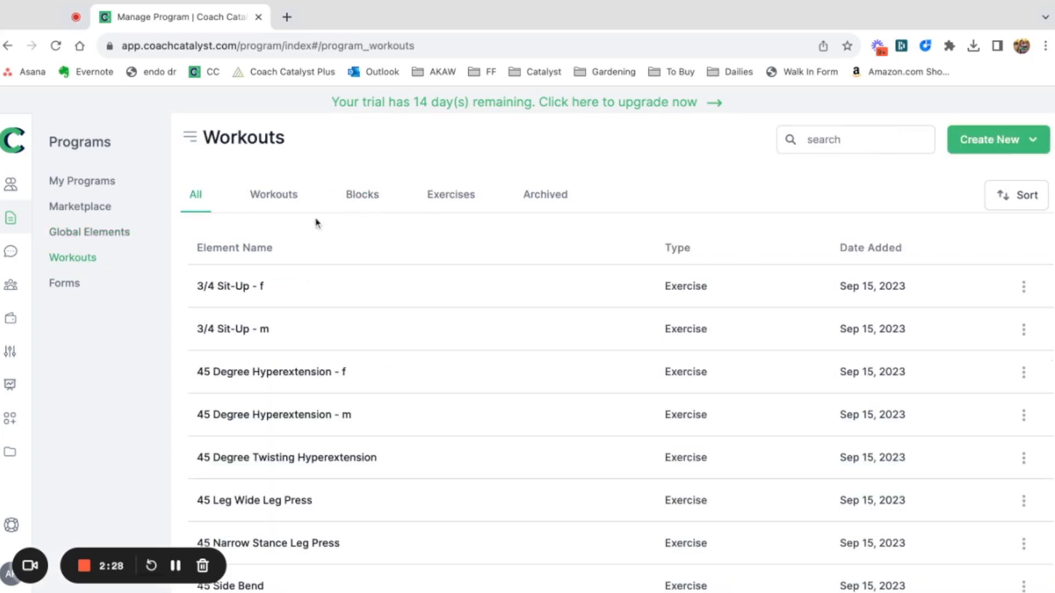
scroll(245, 346, "down", 3)
scroll(245, 346, "up", 3)
Open the exercise "3/4 Sit-Up - f" for editing, review its description and video link, and close it without saving.
left_click(1022, 295)
left_click(1006, 316)
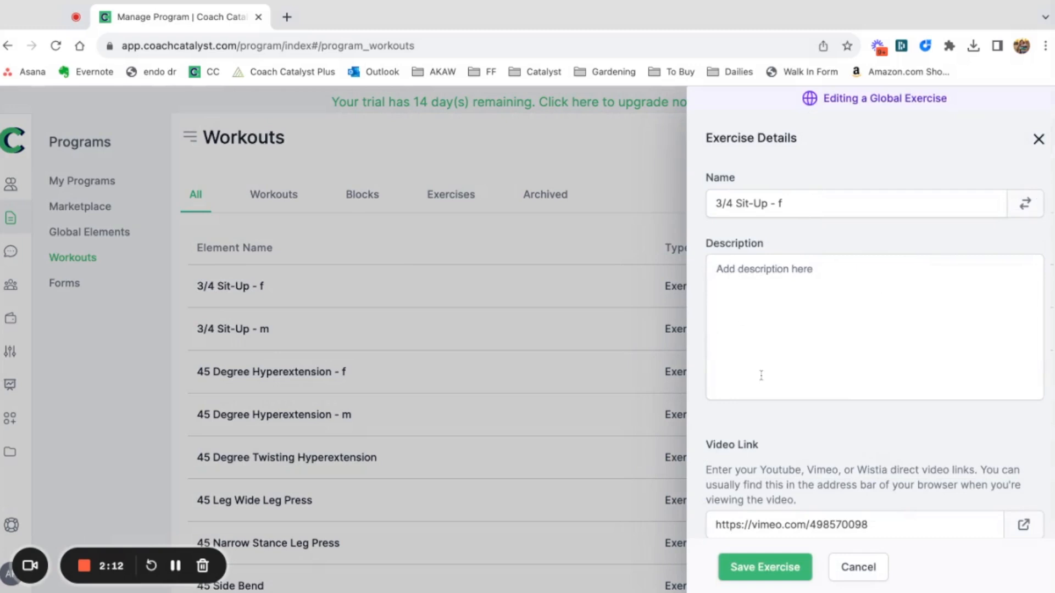
scroll(760, 375, "down", 1)
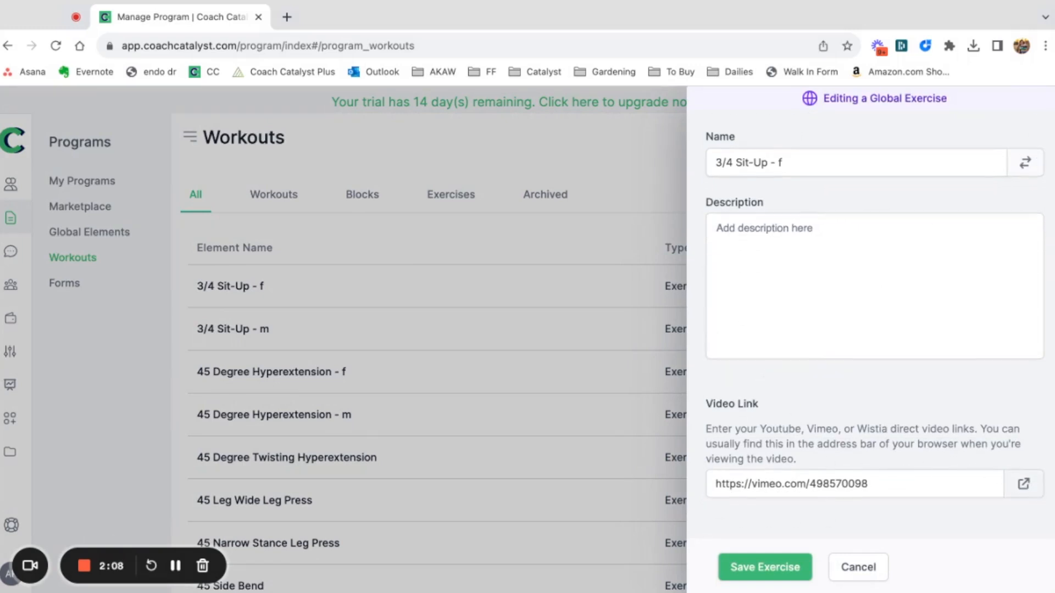
left_click(871, 568)
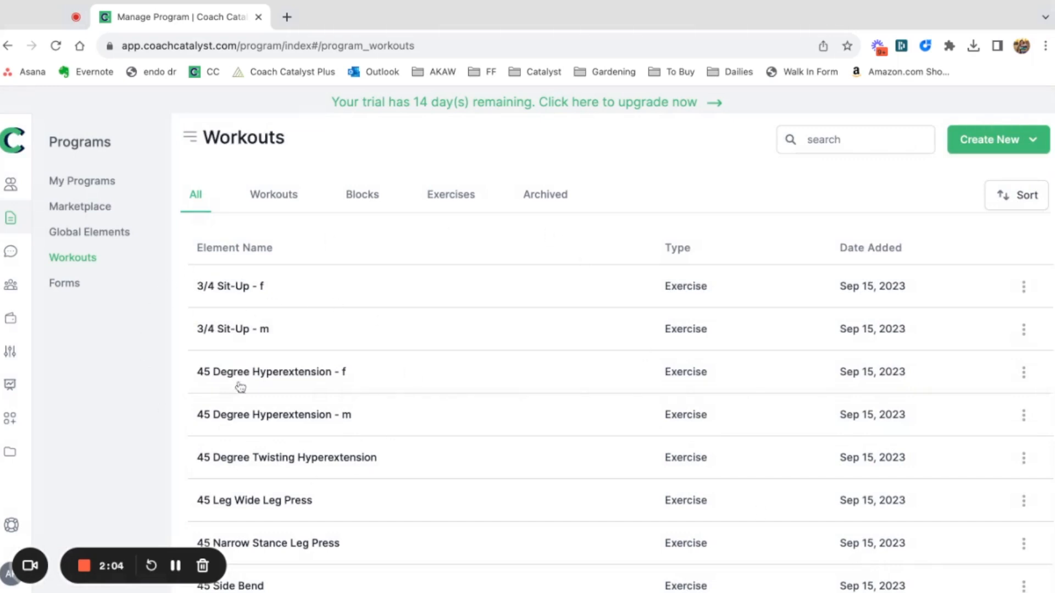
Start a new workout named "Title" and open its workout details.
scroll(252, 405, "down", 3)
scroll(264, 330, "up", 3)
left_click(267, 199)
left_click(994, 143)
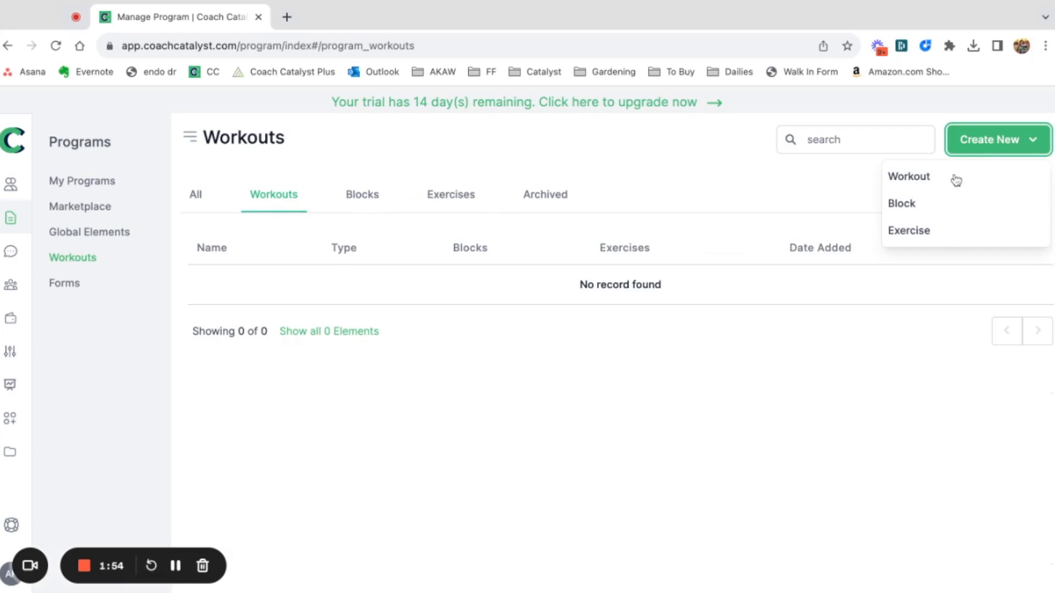
left_click(956, 179)
left_click(348, 120)
triple_click(346, 121)
type("Title")
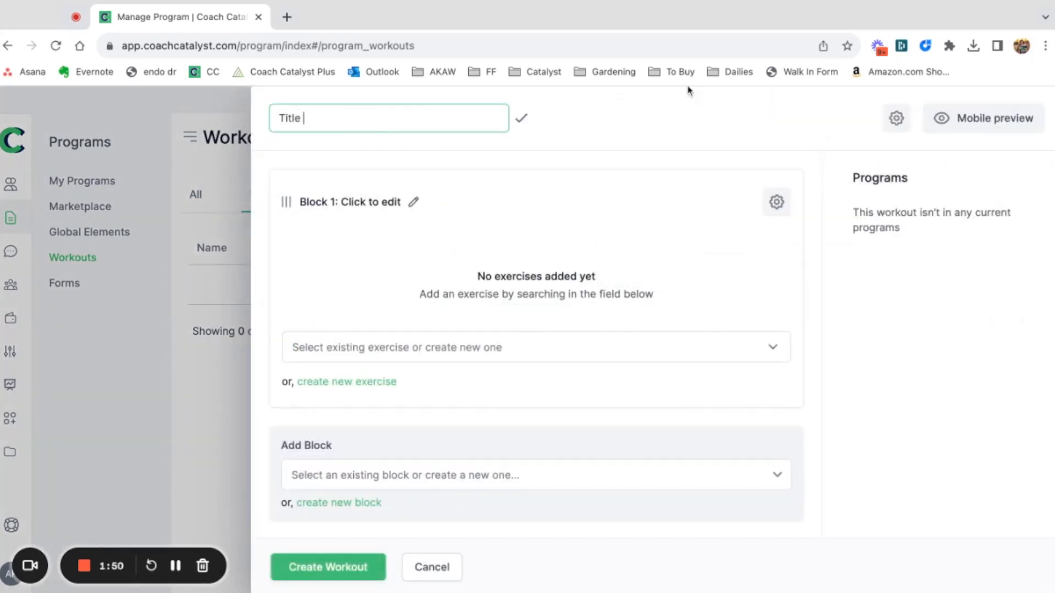
left_click(896, 118)
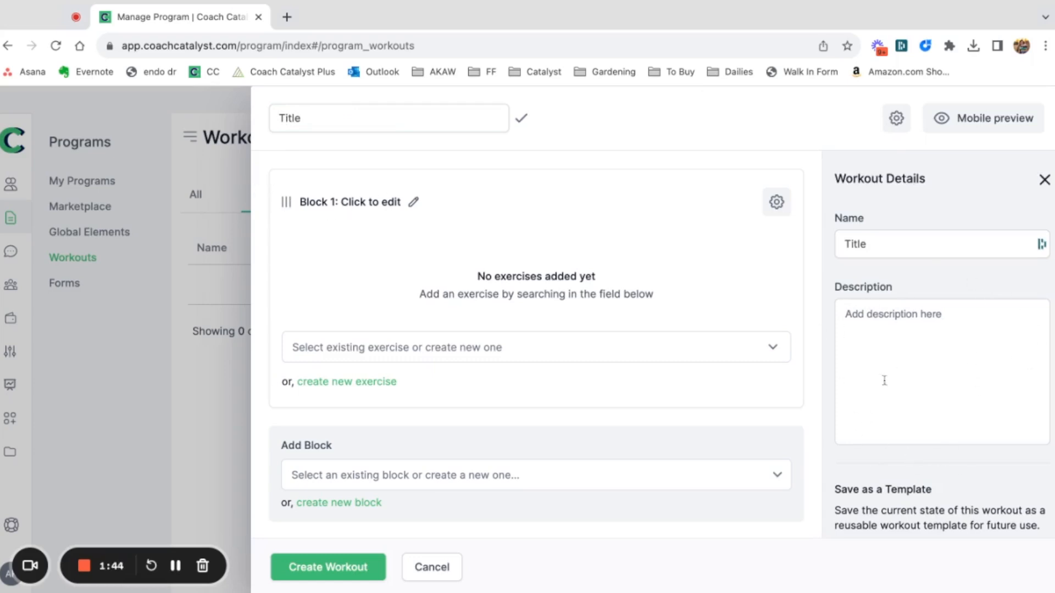
Rename the workout's first block to "Power + Core".
left_click(363, 203)
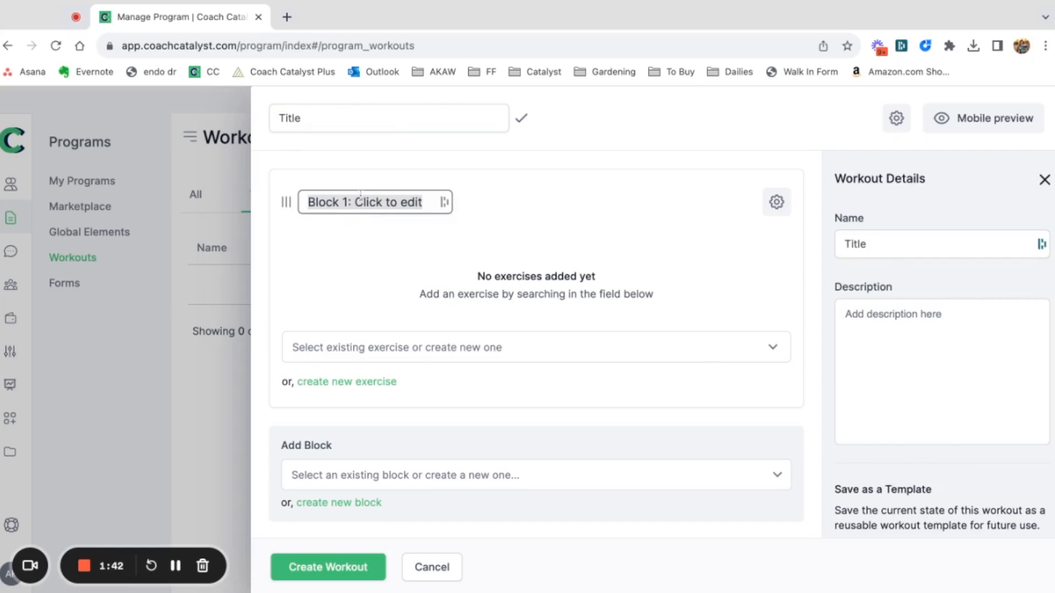
type("Pow")
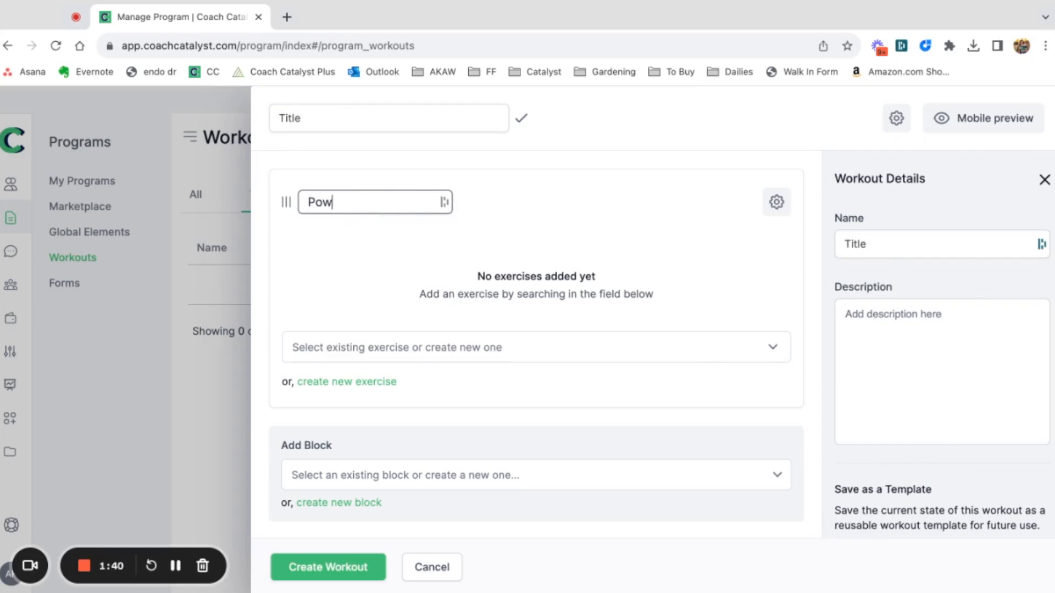
type("er + COre")
left_click(599, 200)
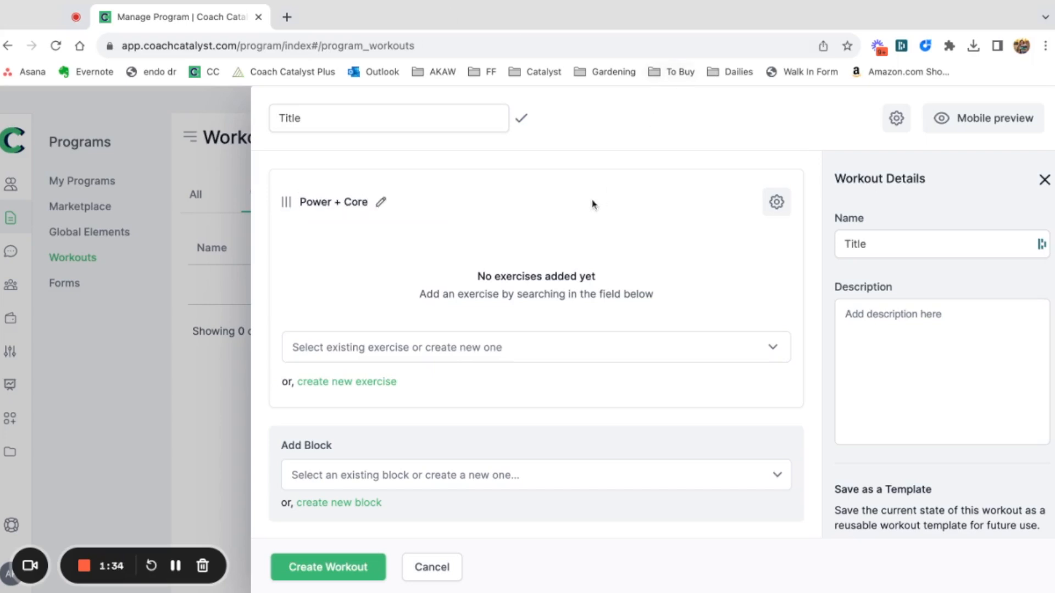
Create a new exercise named "MB Slam" in the Power + Core block.
left_click(360, 352)
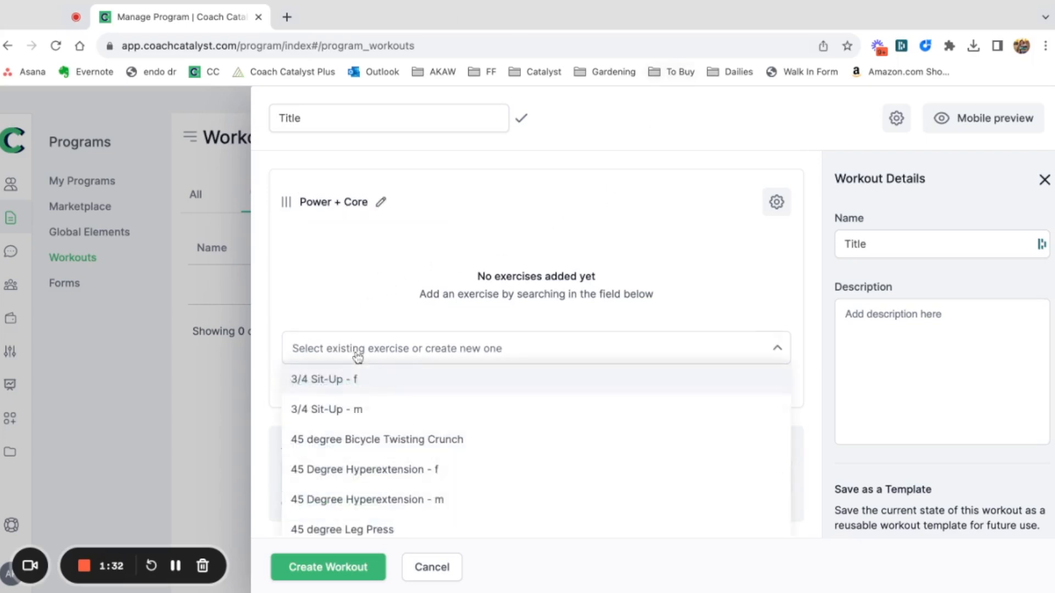
type("slam")
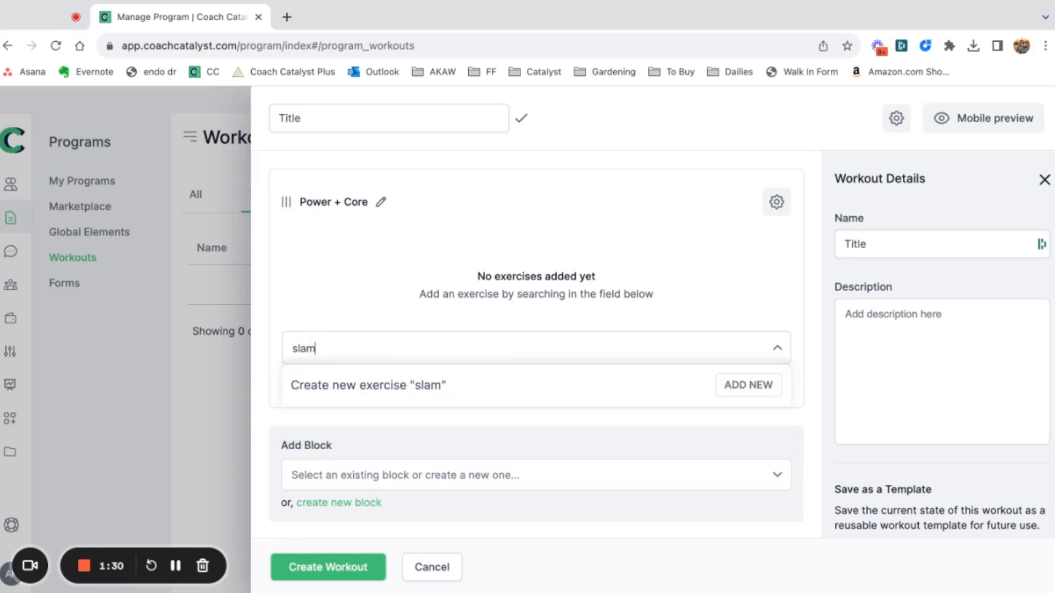
key("BackSpace")
key("BackSpace")
key("BackSpace")
key("BackSpace")
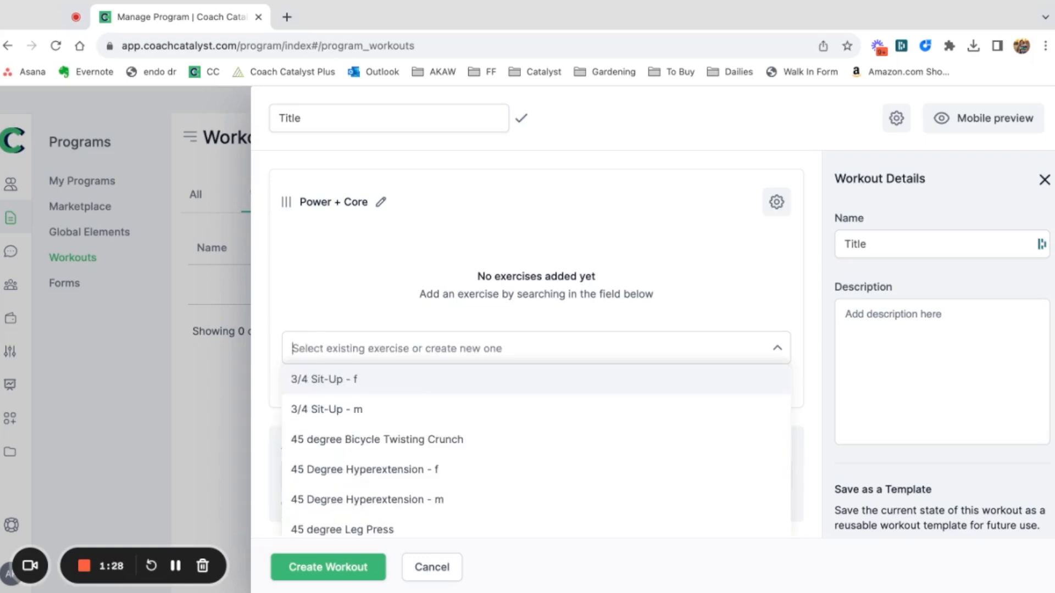
type("MB")
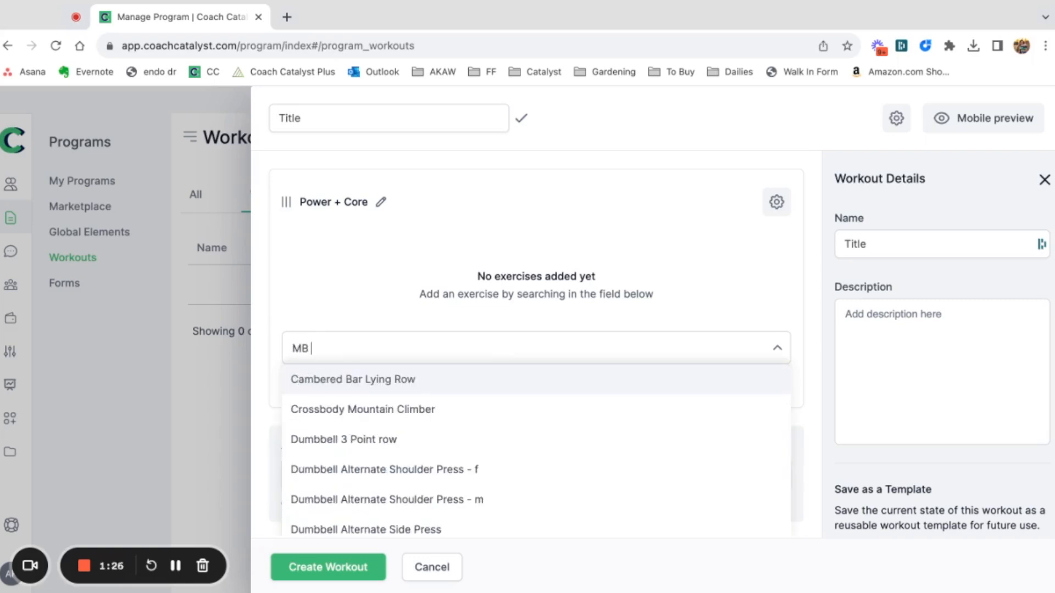
type(" Slam")
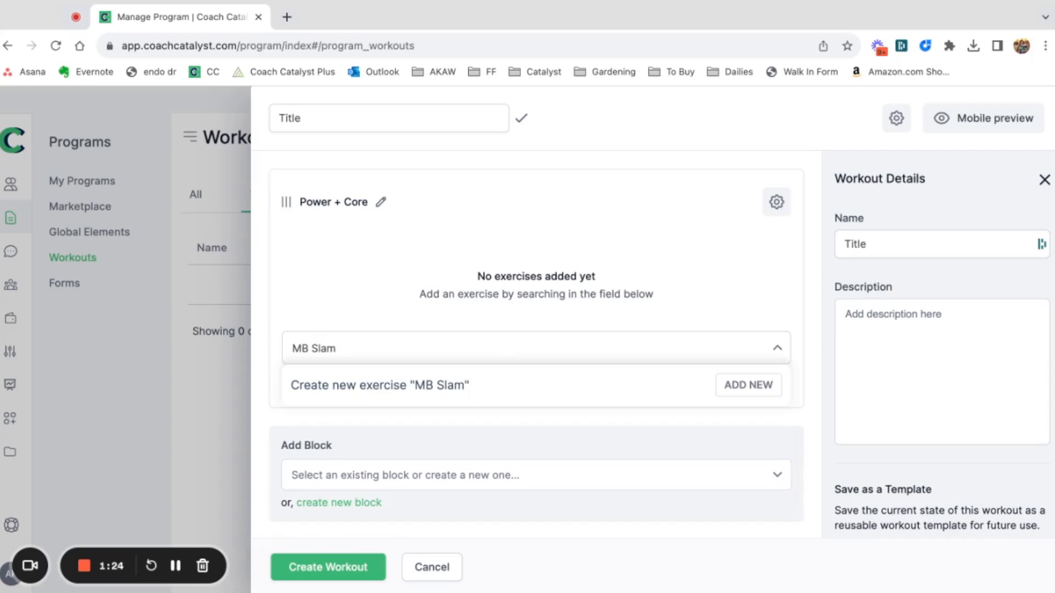
key("Return")
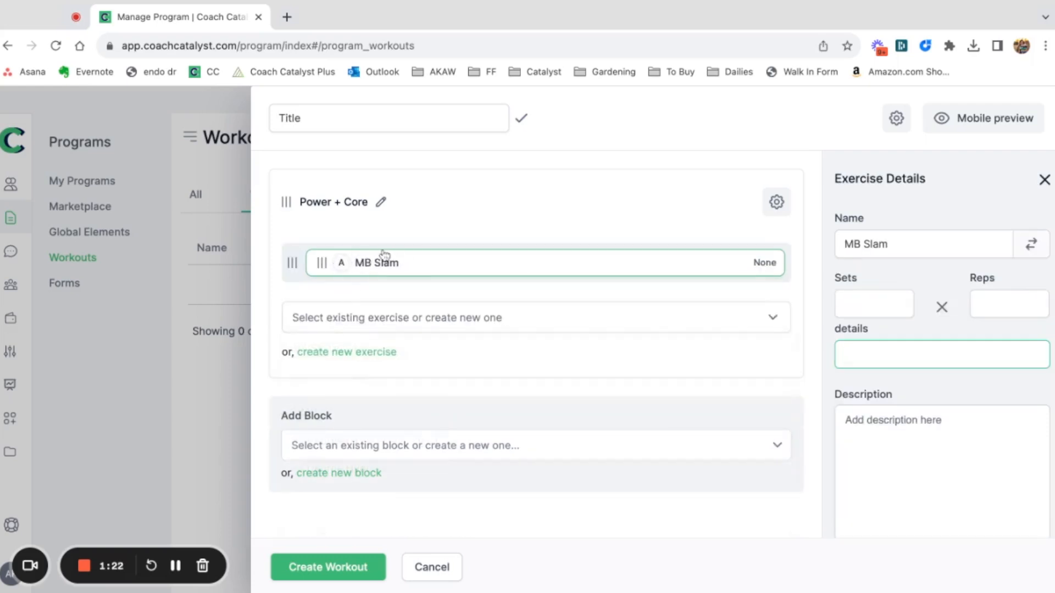
Set the MB Slam exercise to 3 sets with reps of "30 seconds" and check the workout in the mobile preview.
left_click(862, 305)
left_click(987, 301)
left_click(879, 352)
scroll(879, 357, "down", 3)
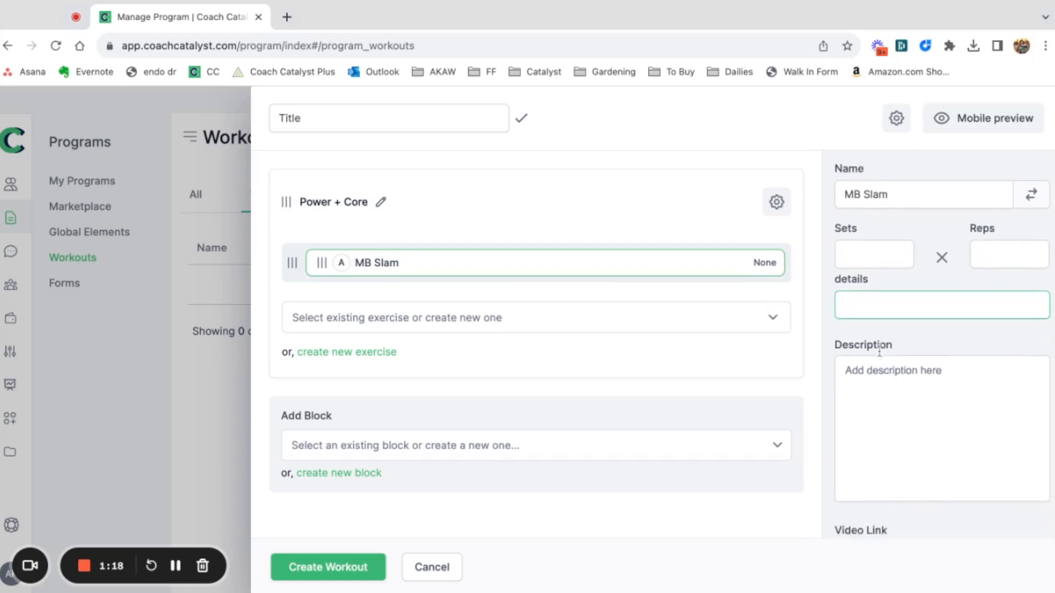
scroll(895, 436, "down", 3)
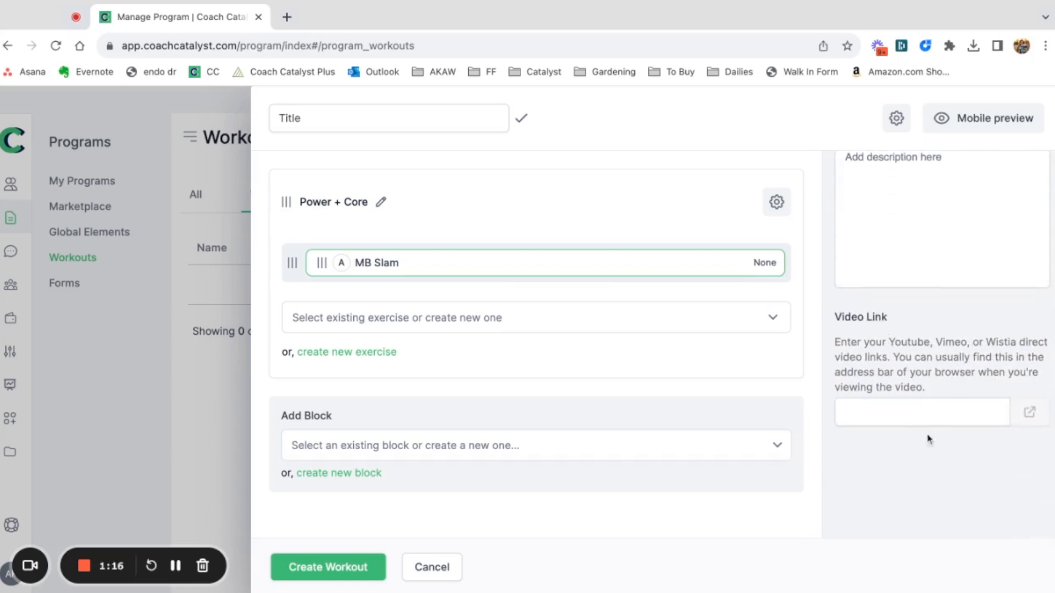
scroll(929, 385, "up", 5)
left_click(866, 295)
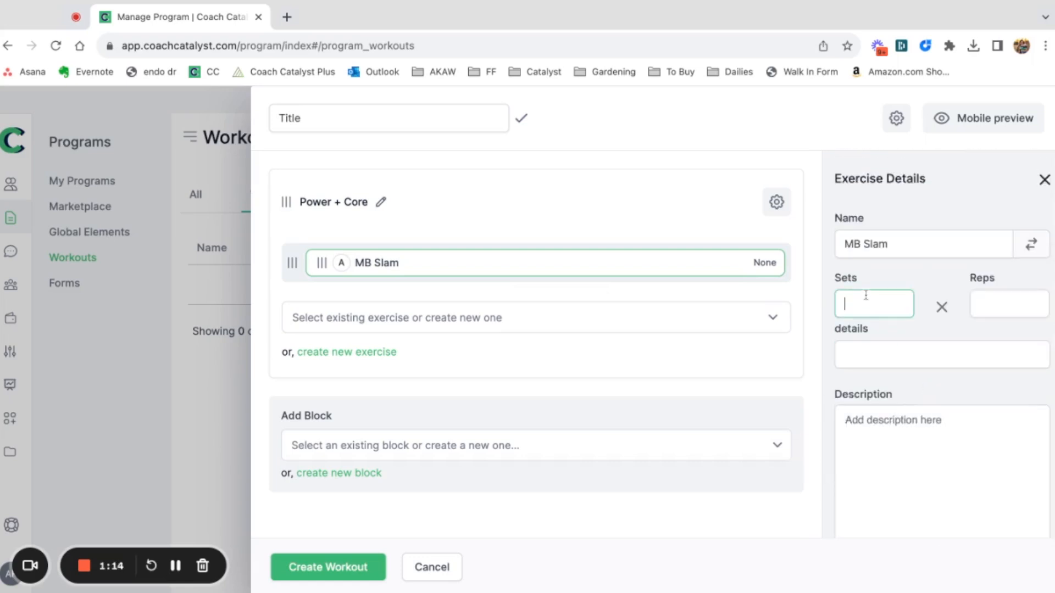
type("3")
key("Tab")
type("30 seconds")
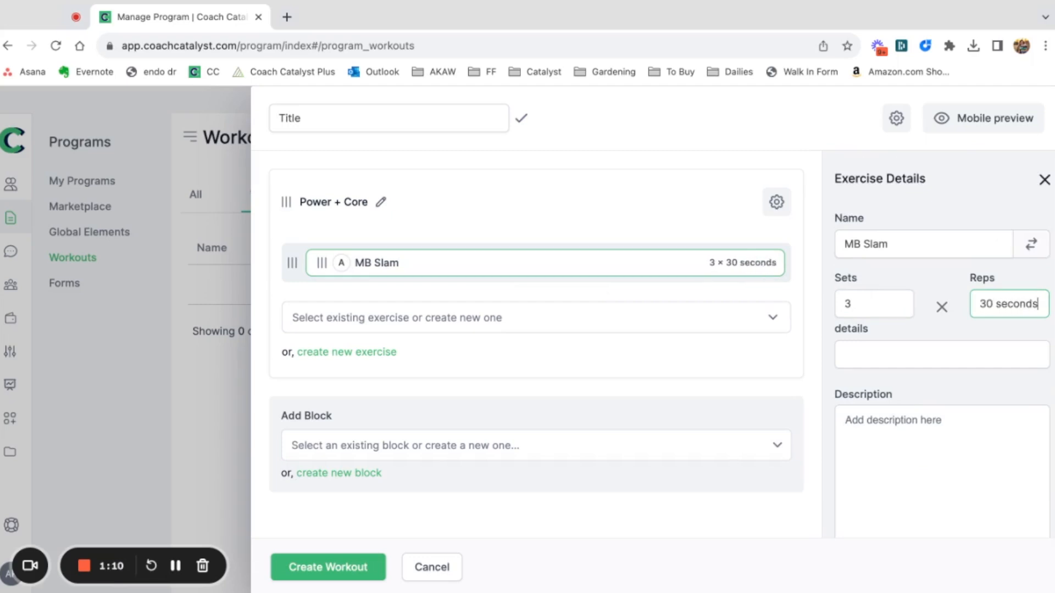
left_click(996, 119)
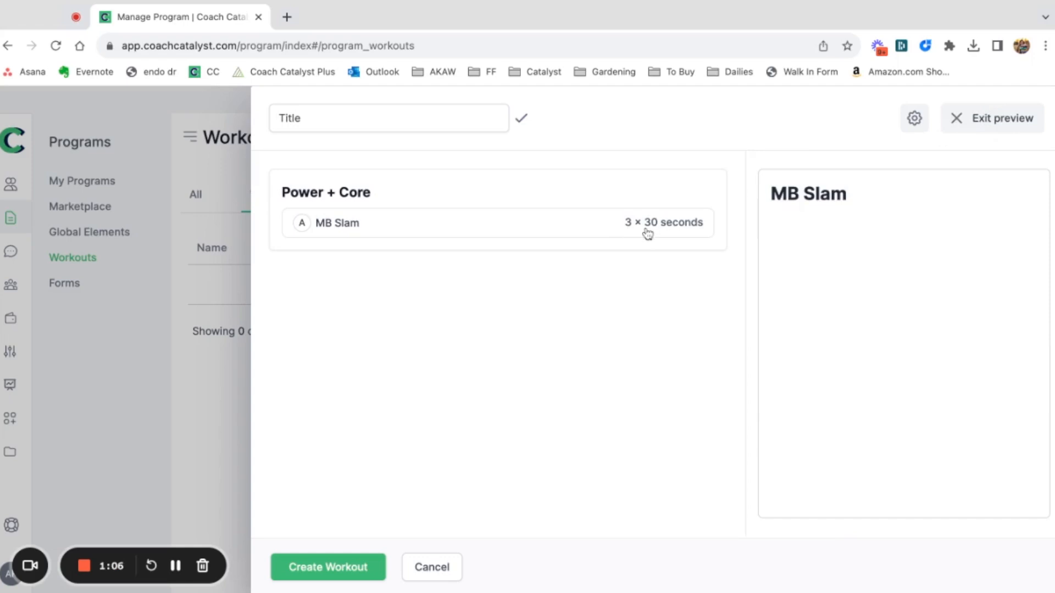
left_click(1002, 120)
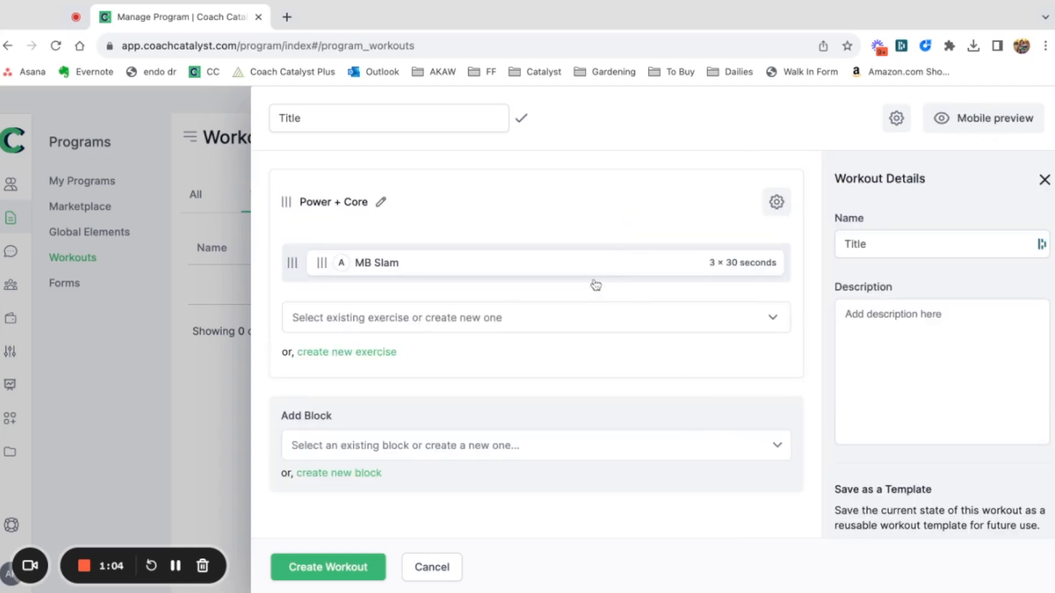
Add the 45 degree Leg Press and 45 Degree Twisting Hyperextension exercises to the block and group them with MB Slam in one circuit.
left_click(494, 319)
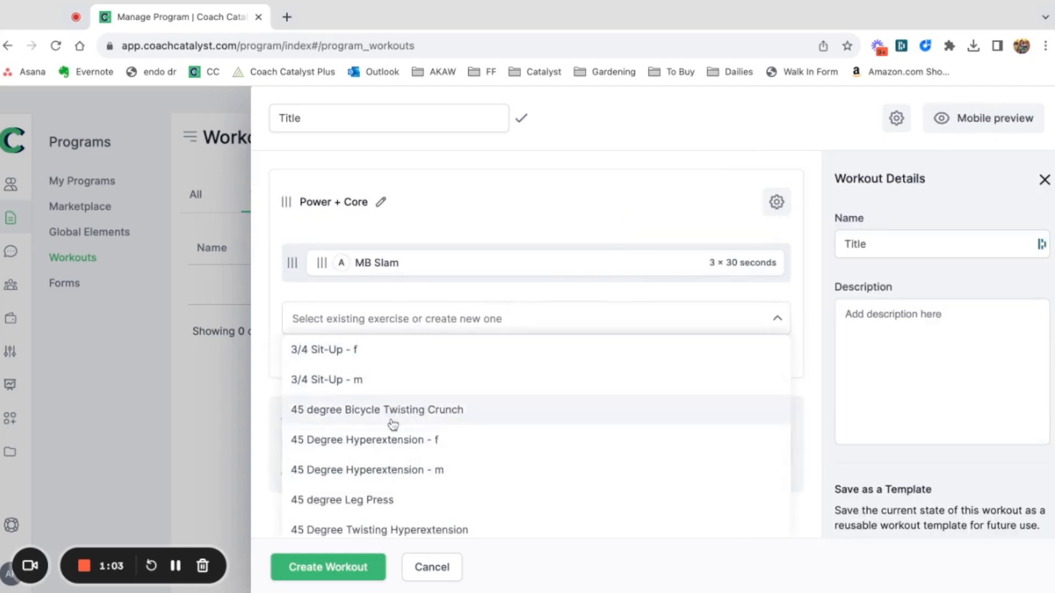
left_click(433, 500)
left_click(435, 361)
left_click(433, 316)
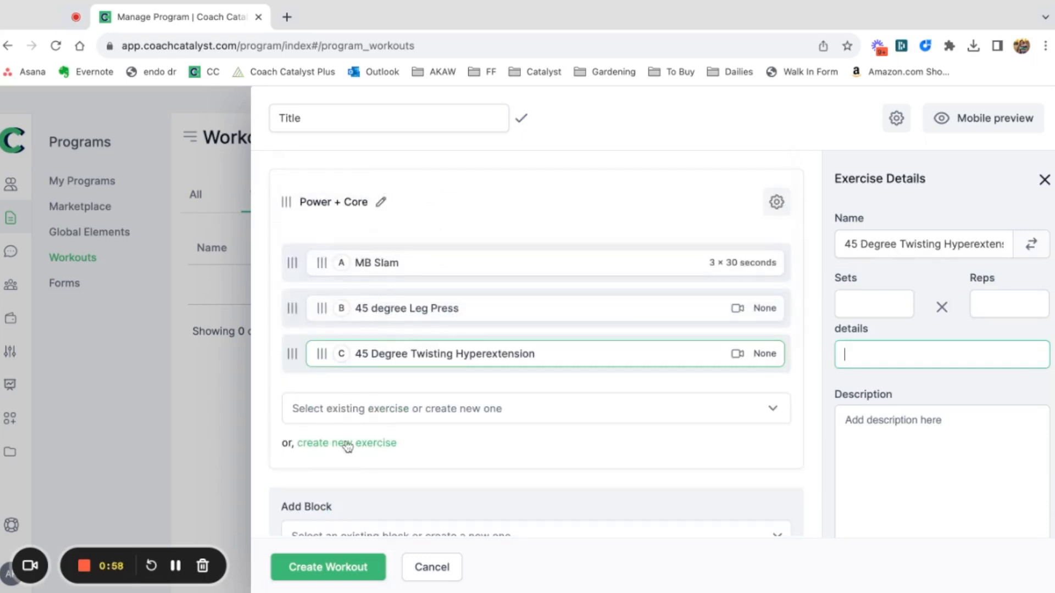
left_click_drag(323, 314, 322, 303)
left_click_drag(323, 340, 329, 309)
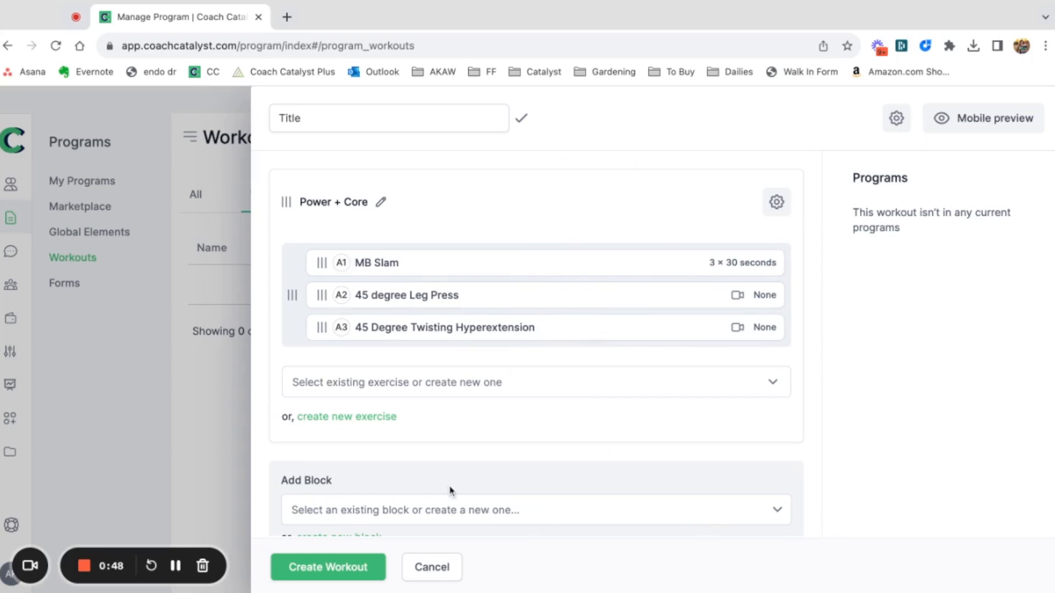
Save the block as a reusable template titled "Power + Core" and open the choice of existing blocks to add.
scroll(401, 426, "down", 2)
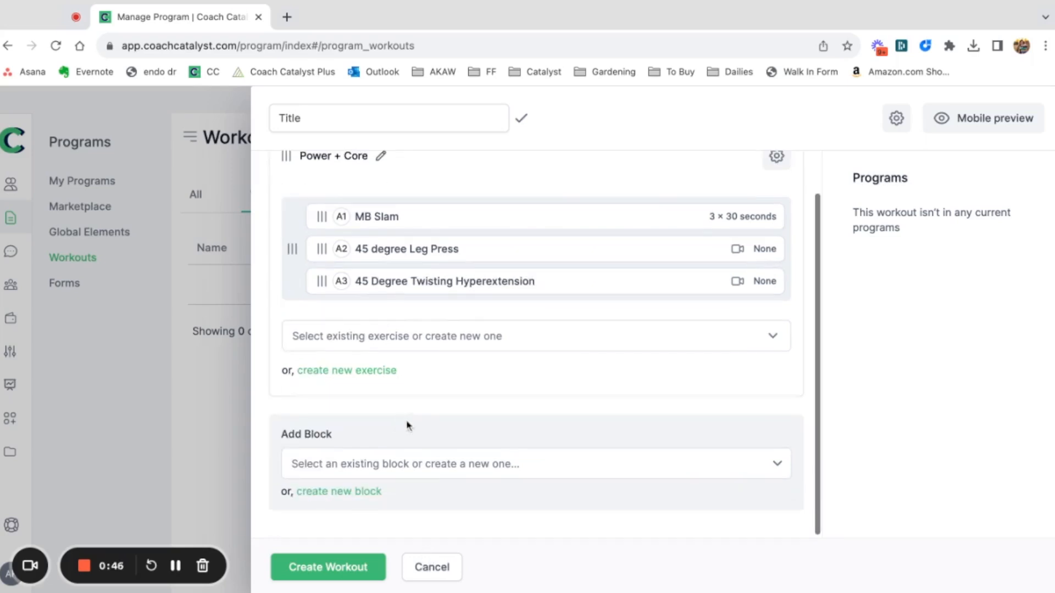
scroll(586, 198, "up", 2)
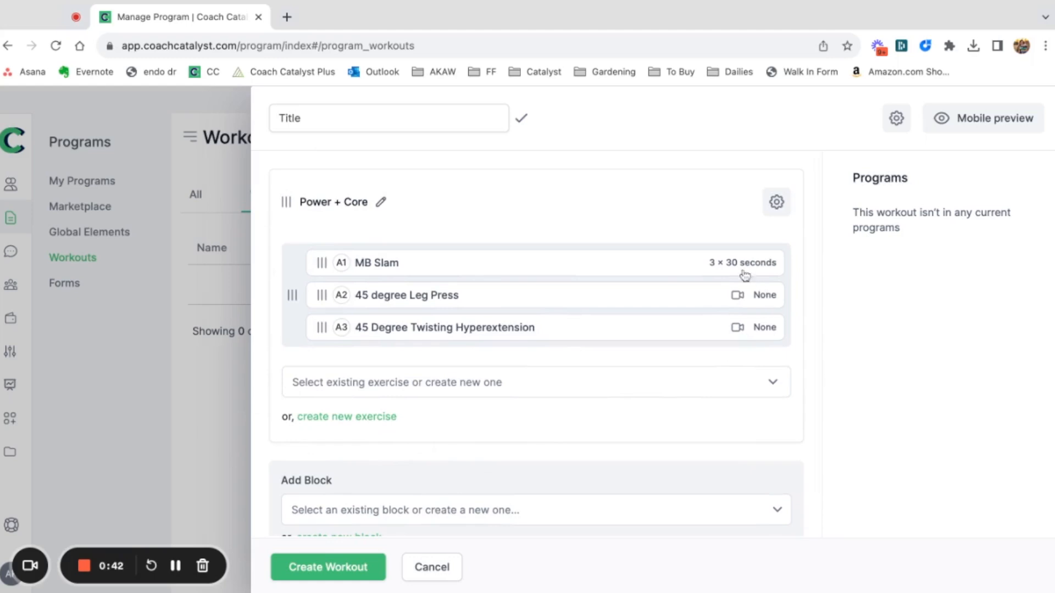
left_click(776, 202)
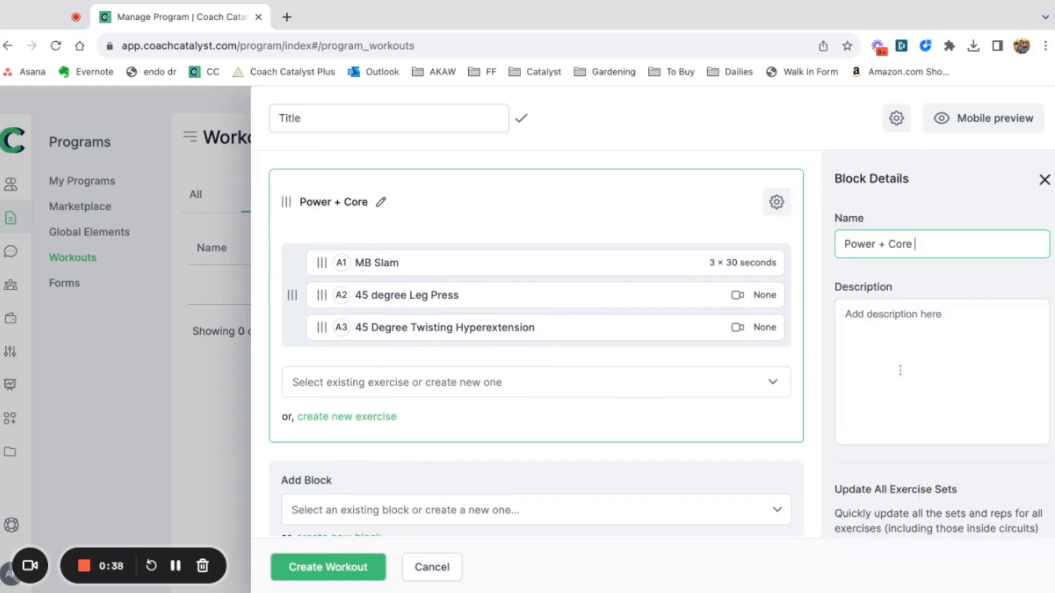
scroll(900, 370, "down", 6)
left_click(884, 394)
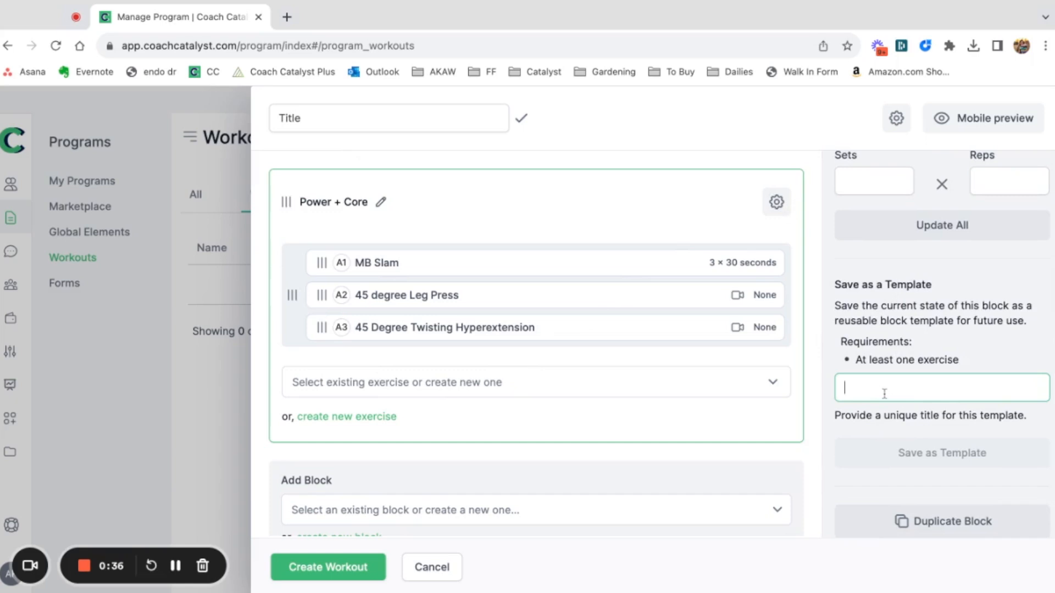
type("Power + Core 1")
left_click(935, 455)
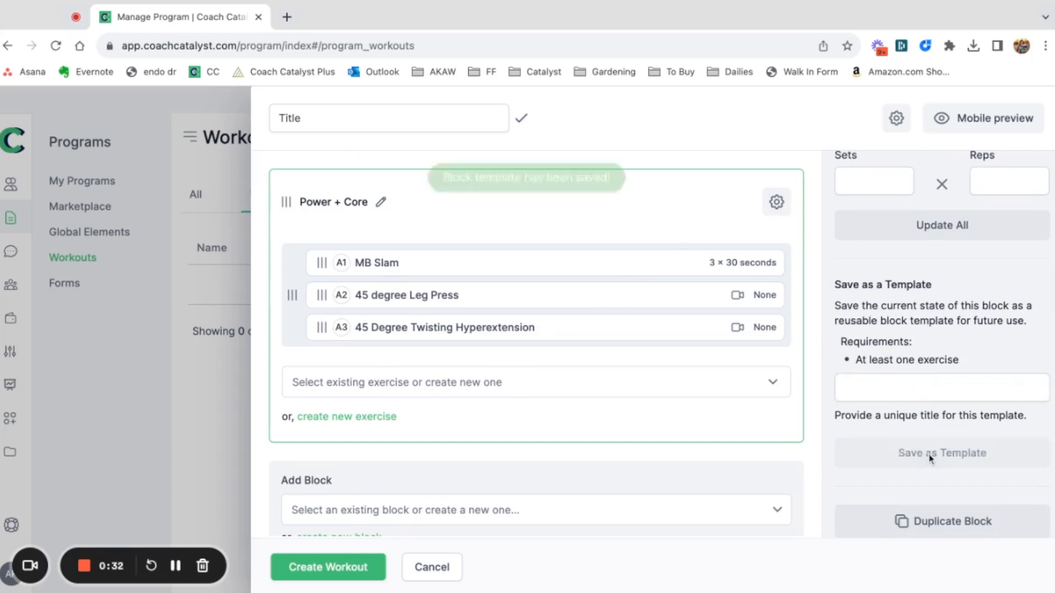
scroll(675, 467, "down", 1)
left_click(516, 465)
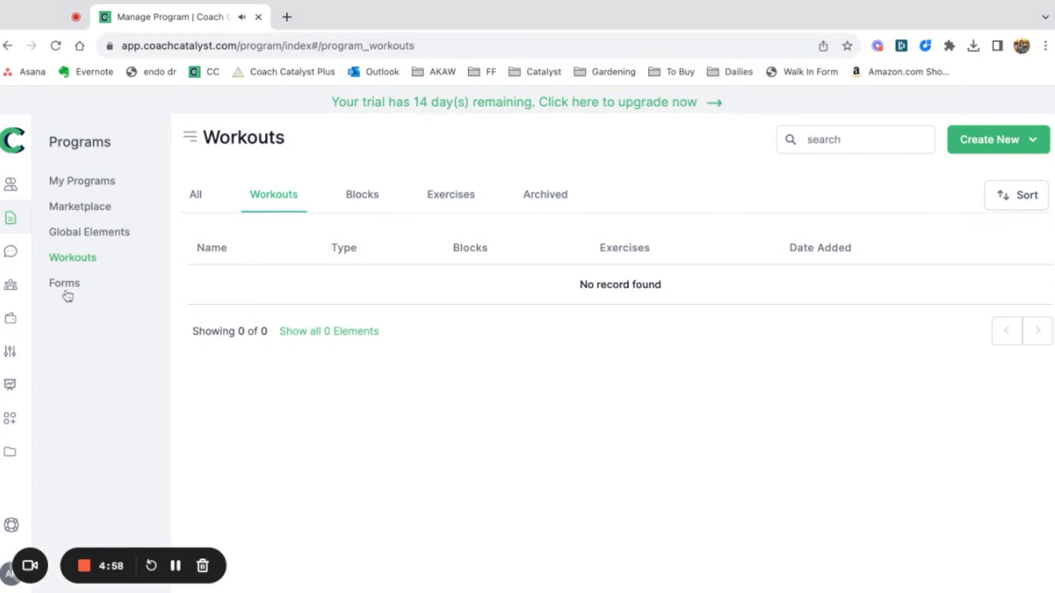
Start a new form in the Forms section and add a Number question to it.
left_click(66, 290)
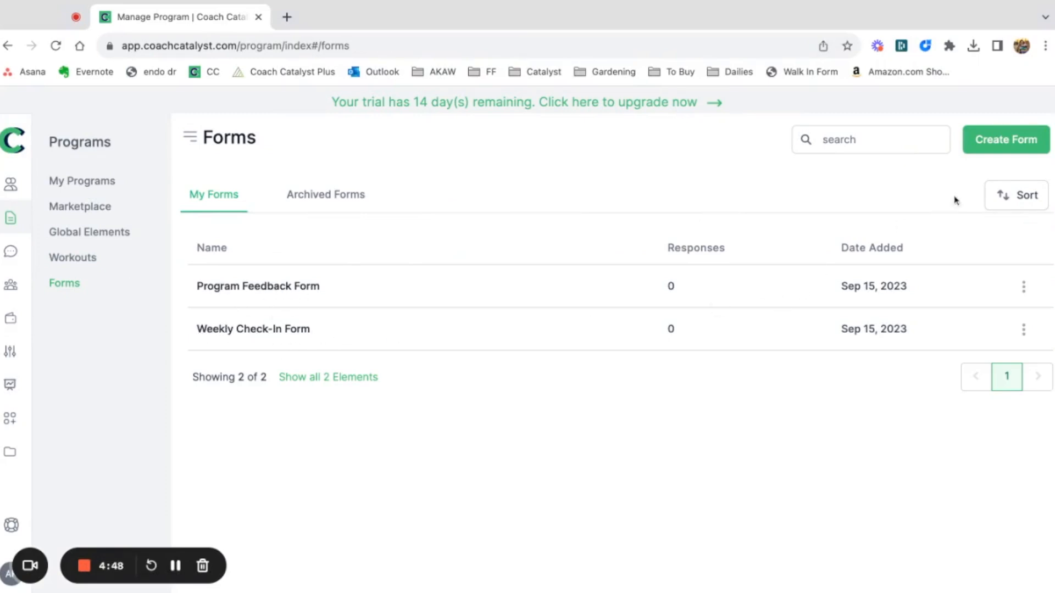
left_click(990, 147)
left_click(362, 197)
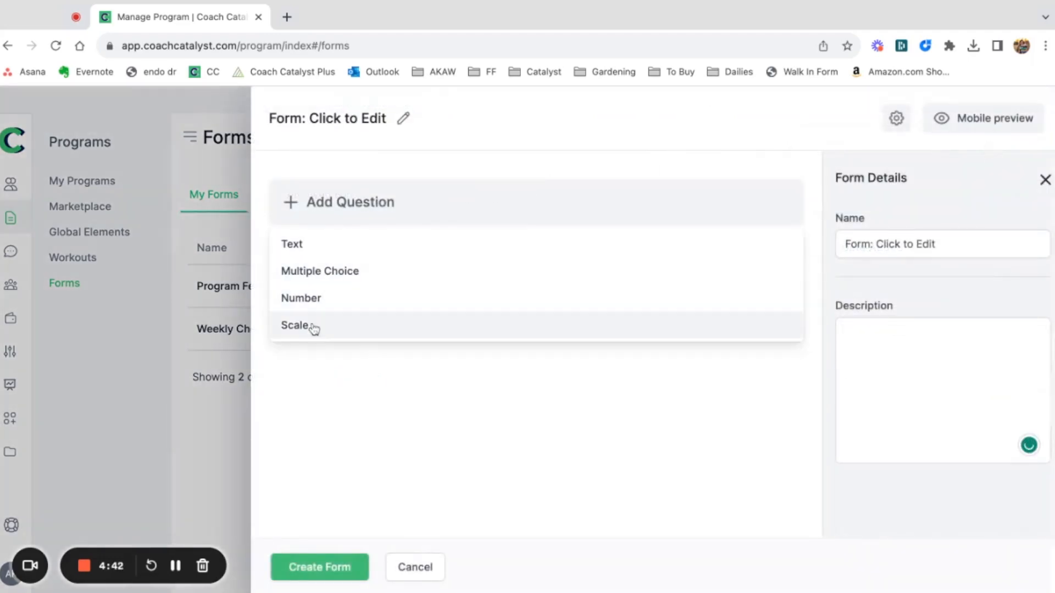
left_click(332, 300)
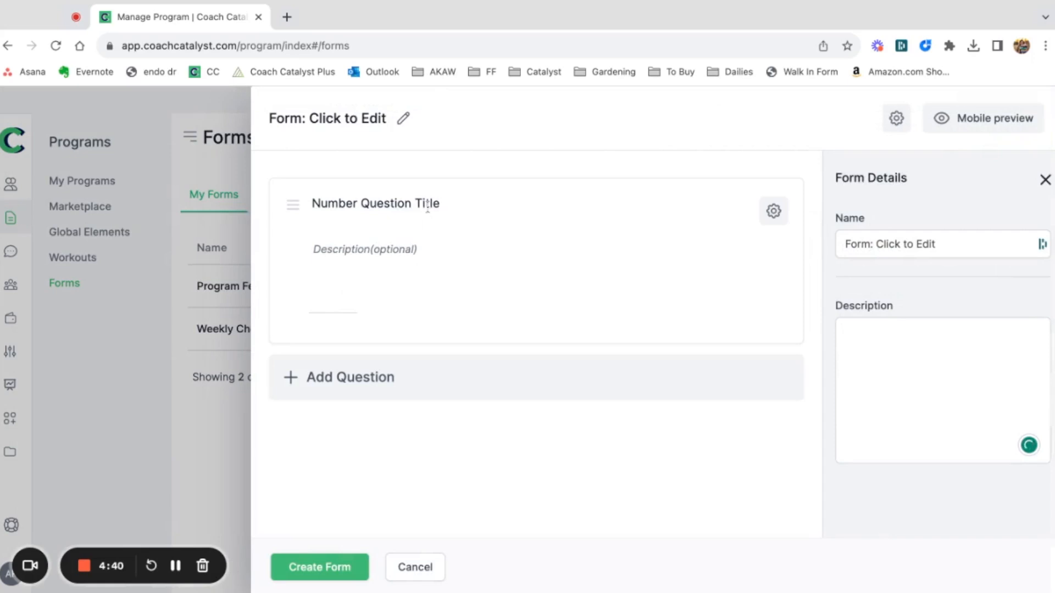
Title the Number question "Weigh In".
triple_click(349, 206)
type("Weg")
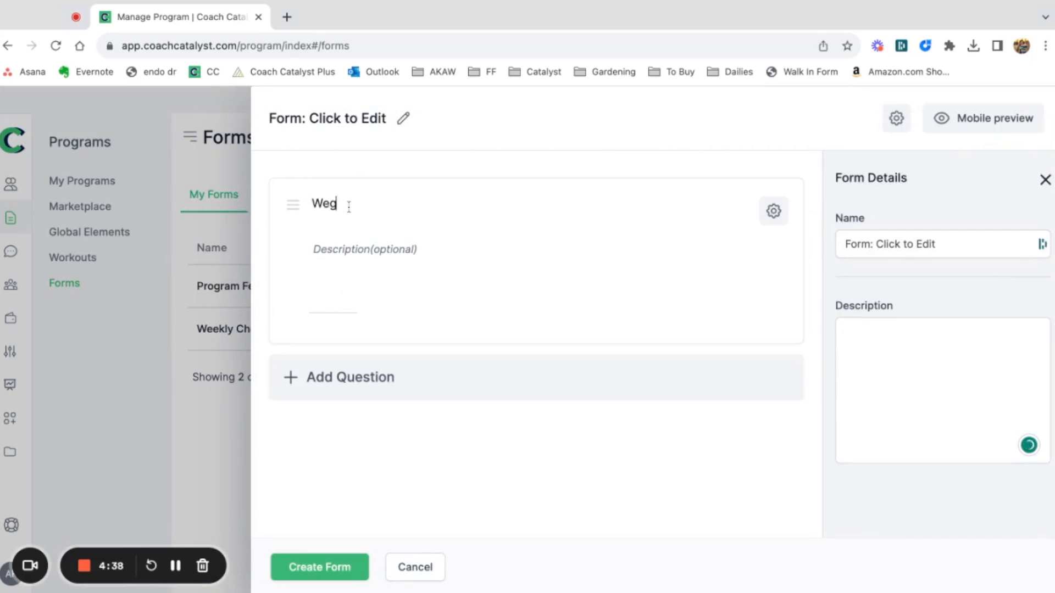
type("eug")
Make the Weigh In question required and connect it to the Weight metric.
left_click(772, 212)
scroll(966, 417, "down", 1)
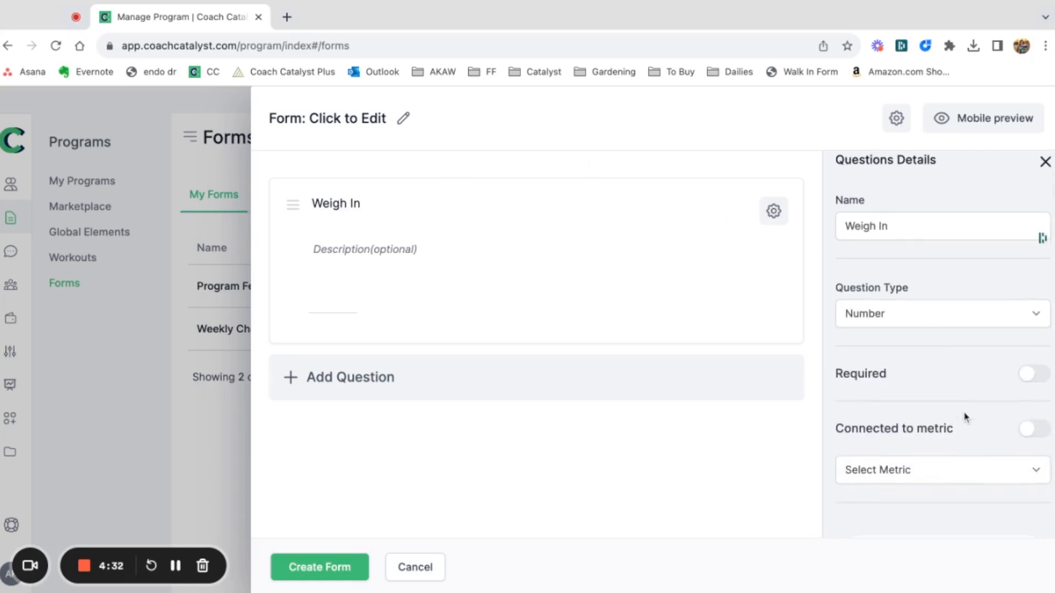
left_click(1036, 374)
scroll(1036, 374, "down", 2)
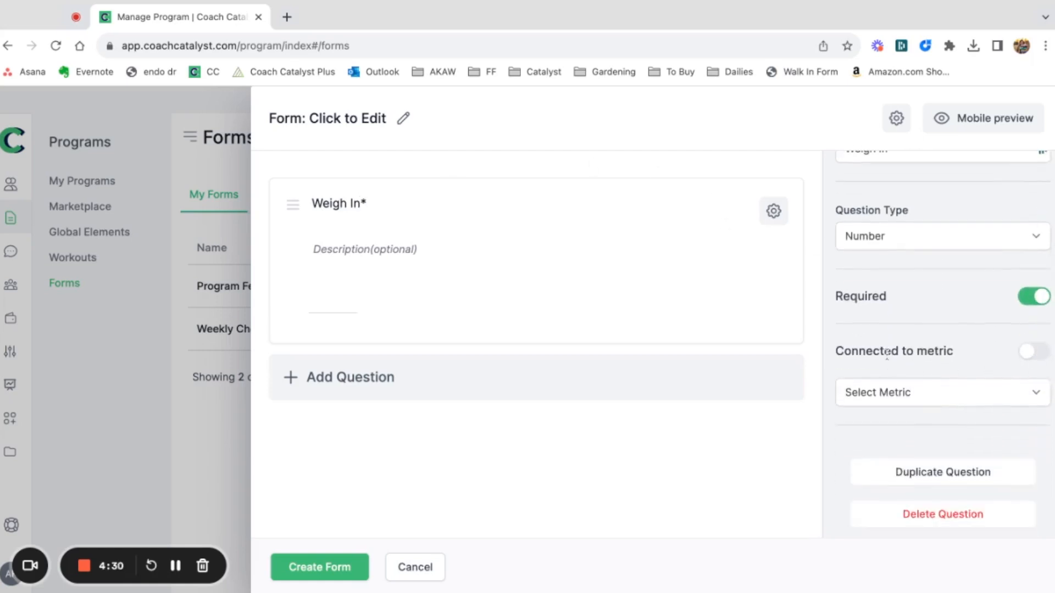
left_click(1037, 353)
left_click(950, 398)
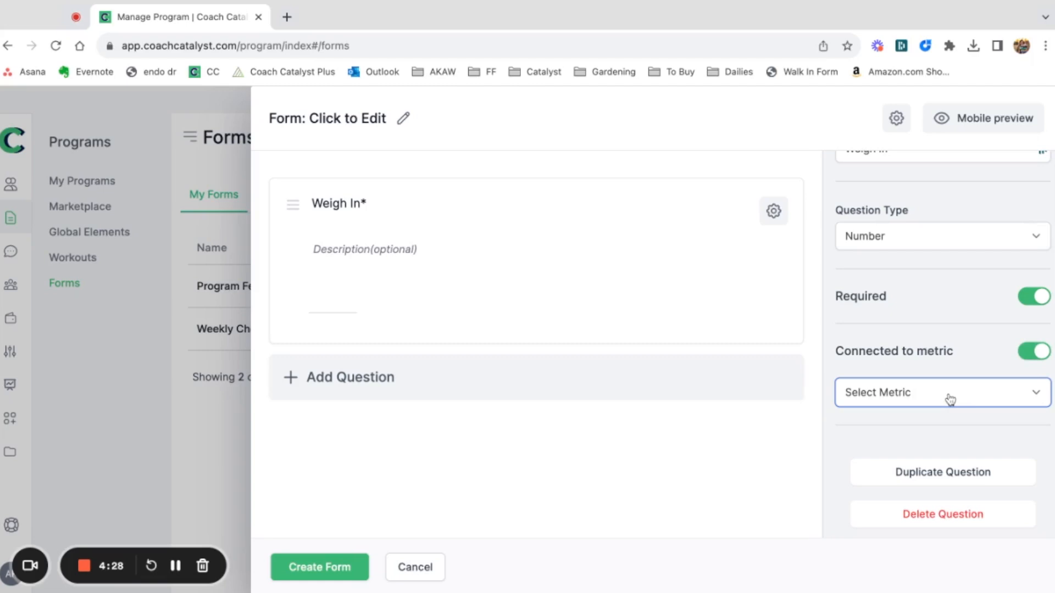
left_click(904, 585)
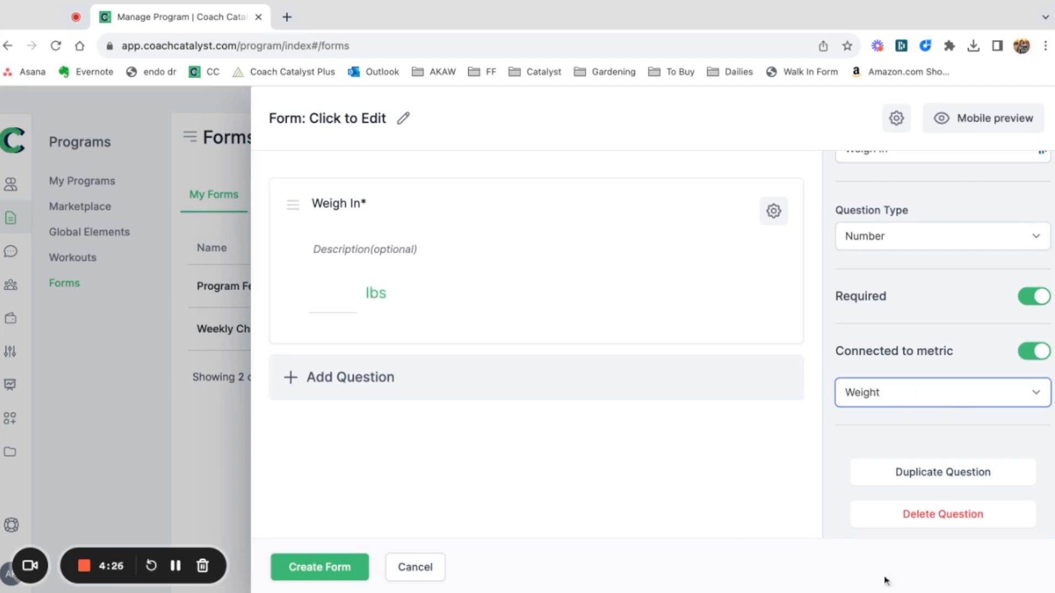
Add a Multiple question to the form and extend it to three choices.
left_click(320, 366)
left_click(323, 449)
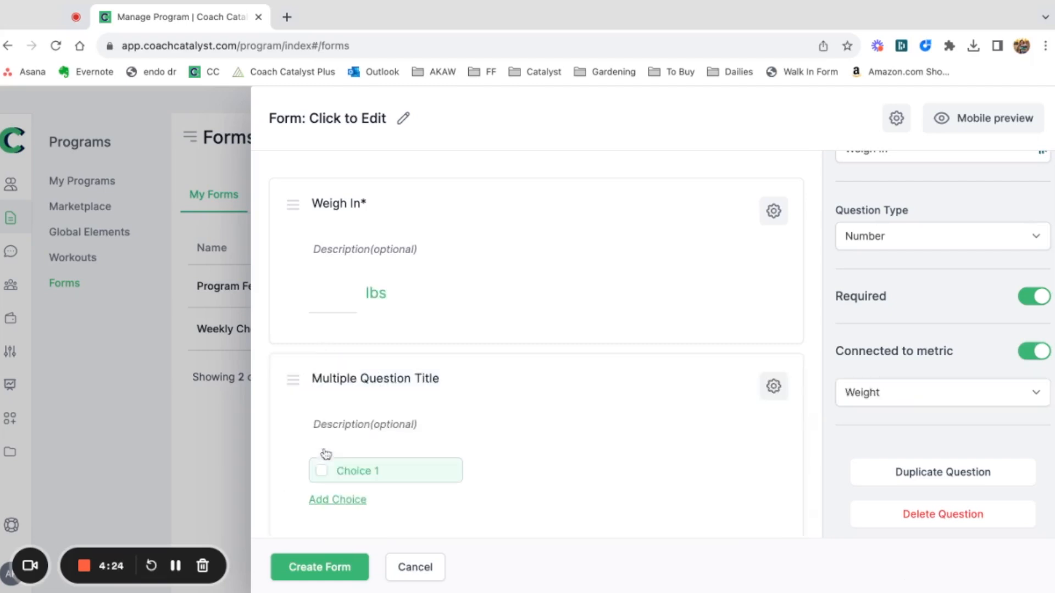
scroll(362, 483, "down", 2)
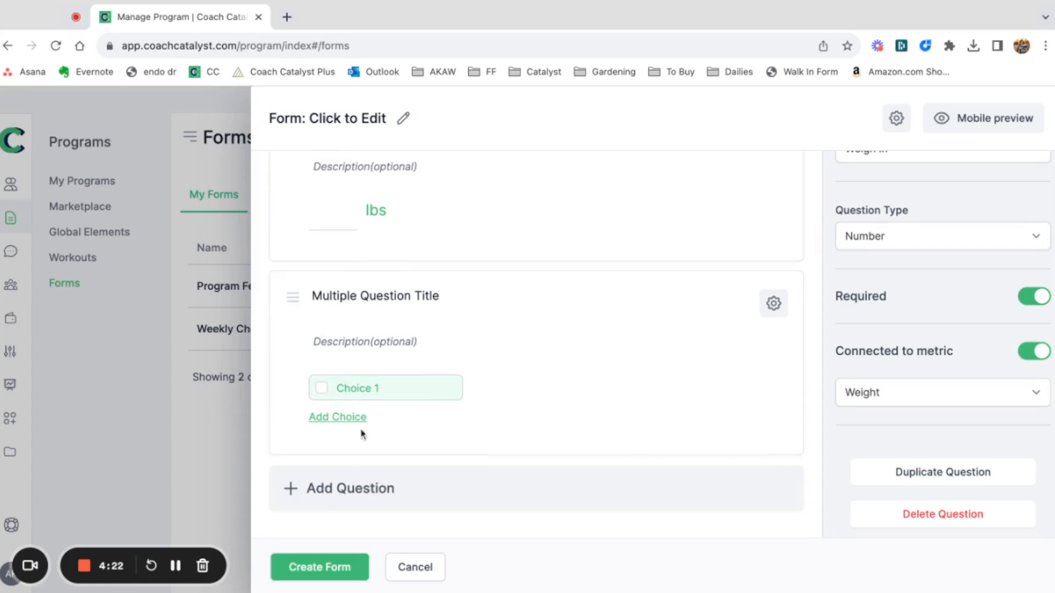
left_click(356, 422)
left_click(363, 452)
scroll(573, 434, "down", 2)
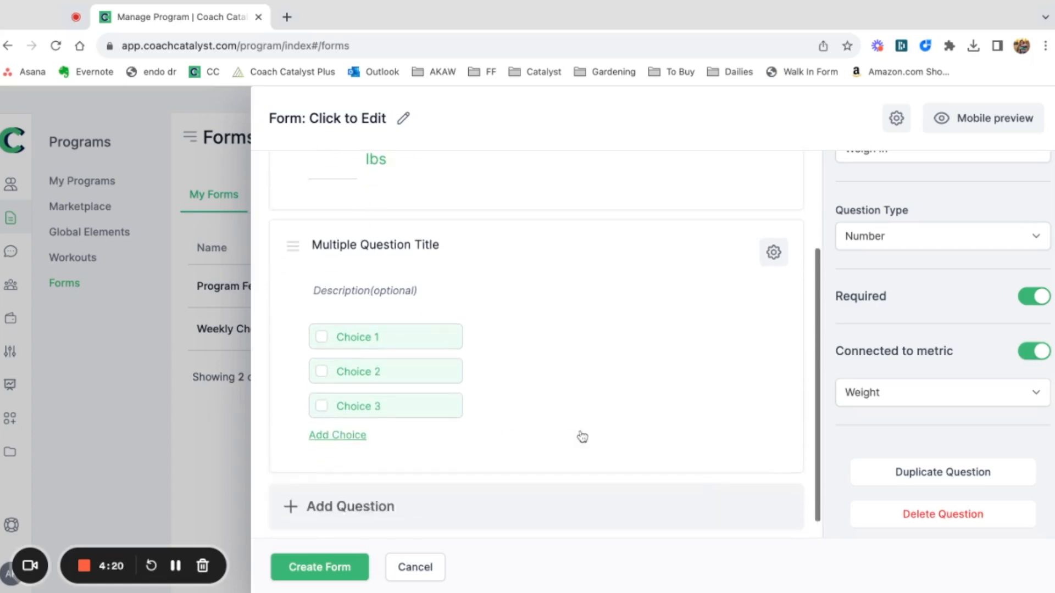
Enable the "Other" option and multiple selection for the Multiple question.
left_click(774, 234)
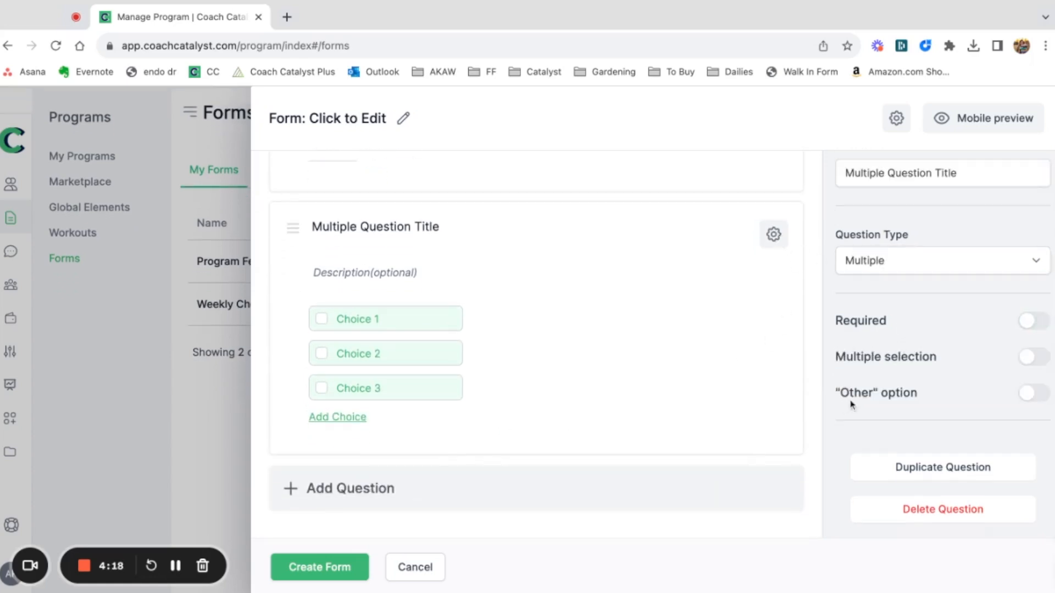
left_click(1034, 393)
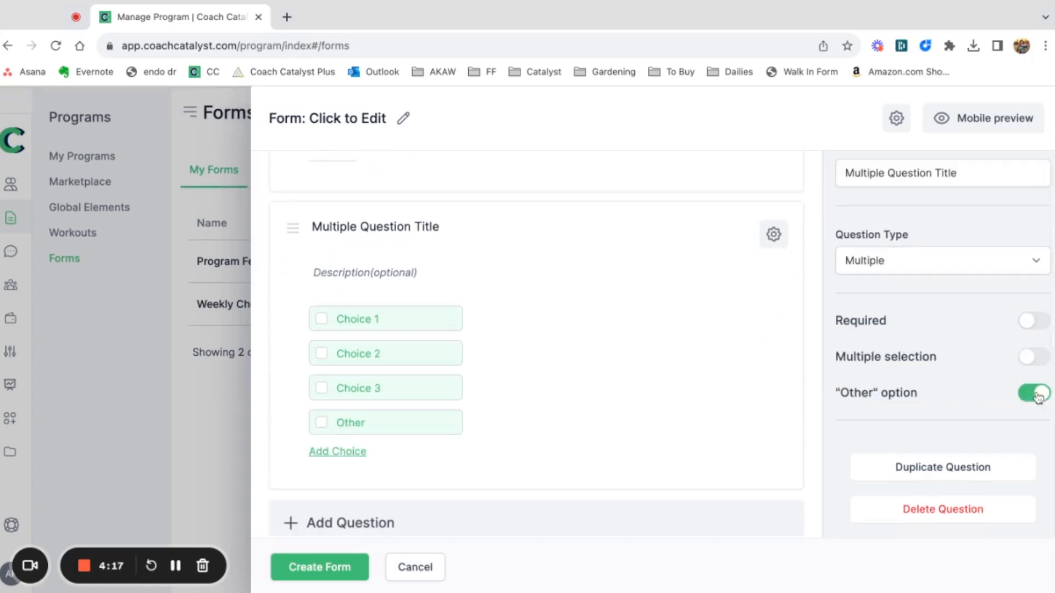
left_click(1033, 357)
Add a Scale question to the form and set its range from 1 to 5.
scroll(417, 458, "down", 1)
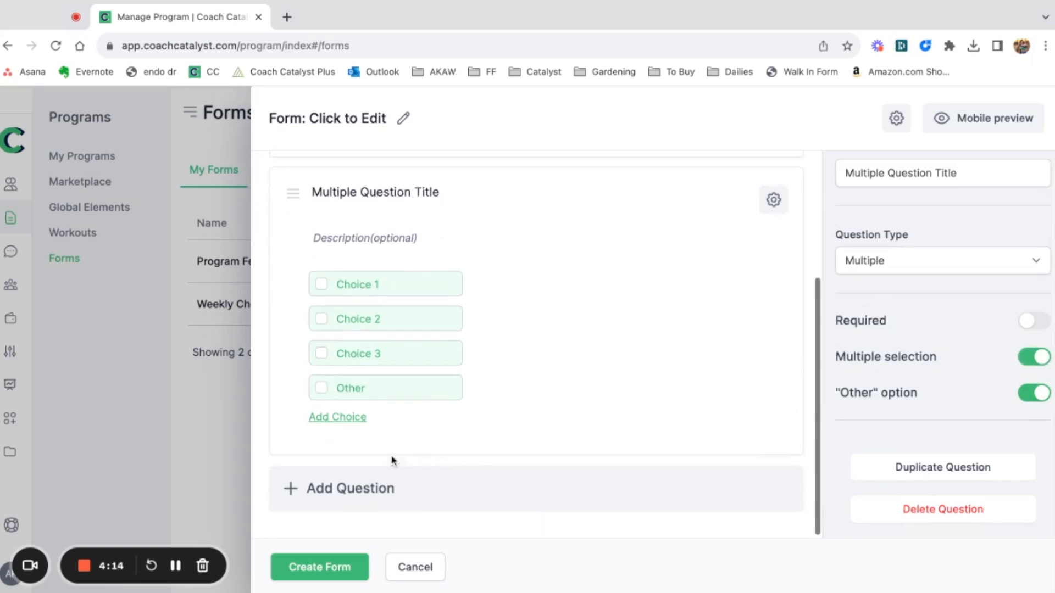
left_click(337, 485)
left_click(324, 446)
scroll(473, 464, "down", 4)
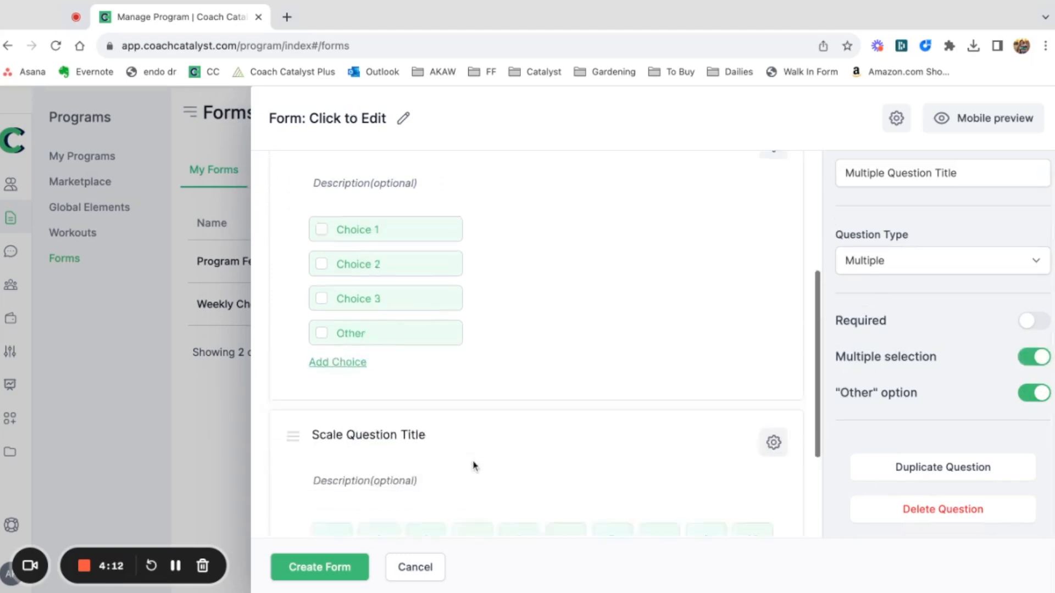
left_click(773, 285)
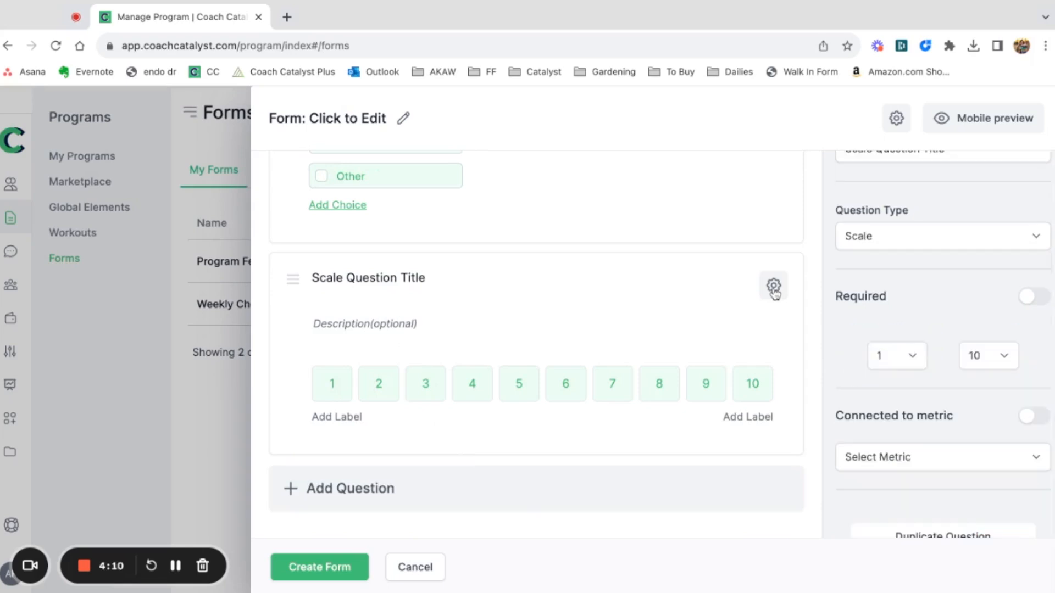
left_click(994, 367)
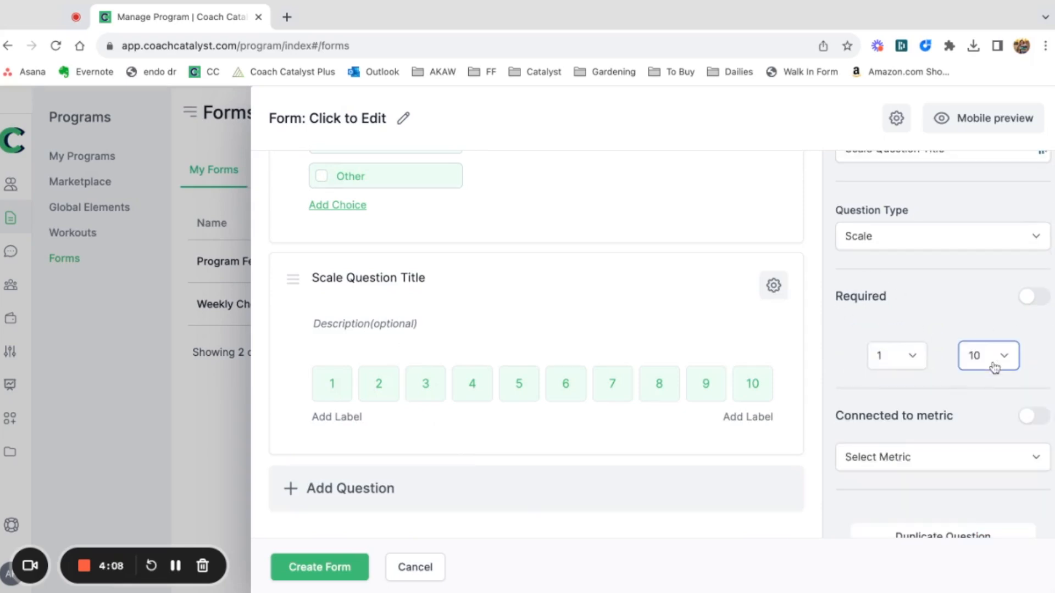
left_click(991, 359)
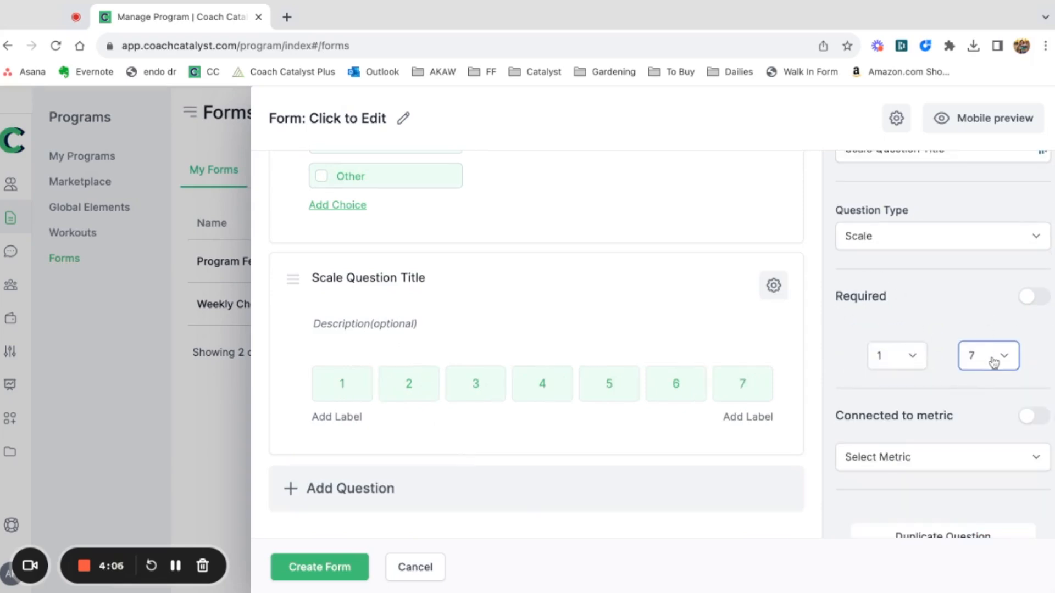
left_click(993, 326)
Label the lower end of the scale "low" and the upper end "high".
left_click(344, 416)
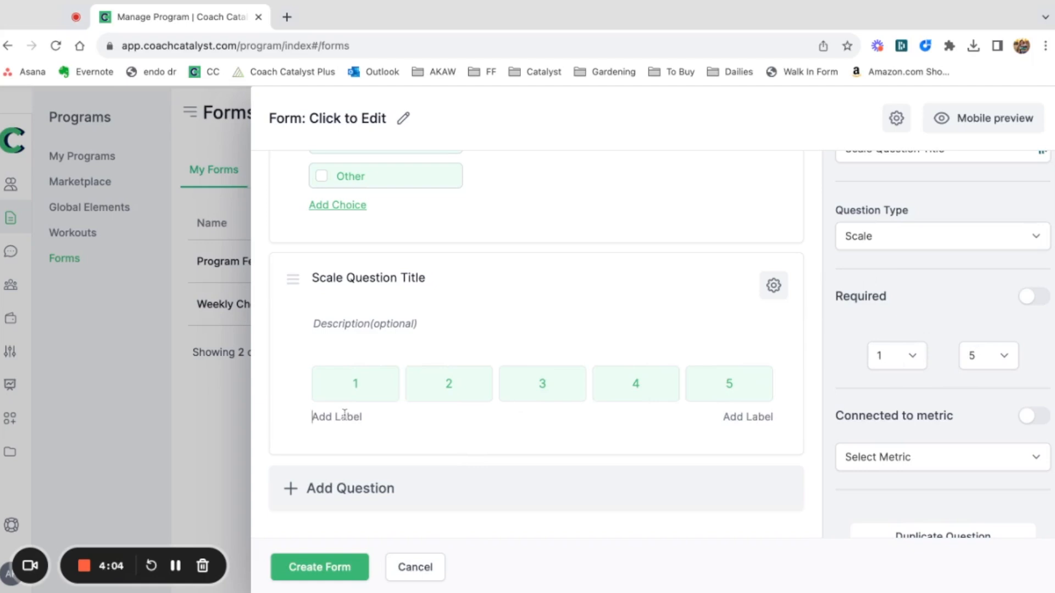
type("lowhigh")
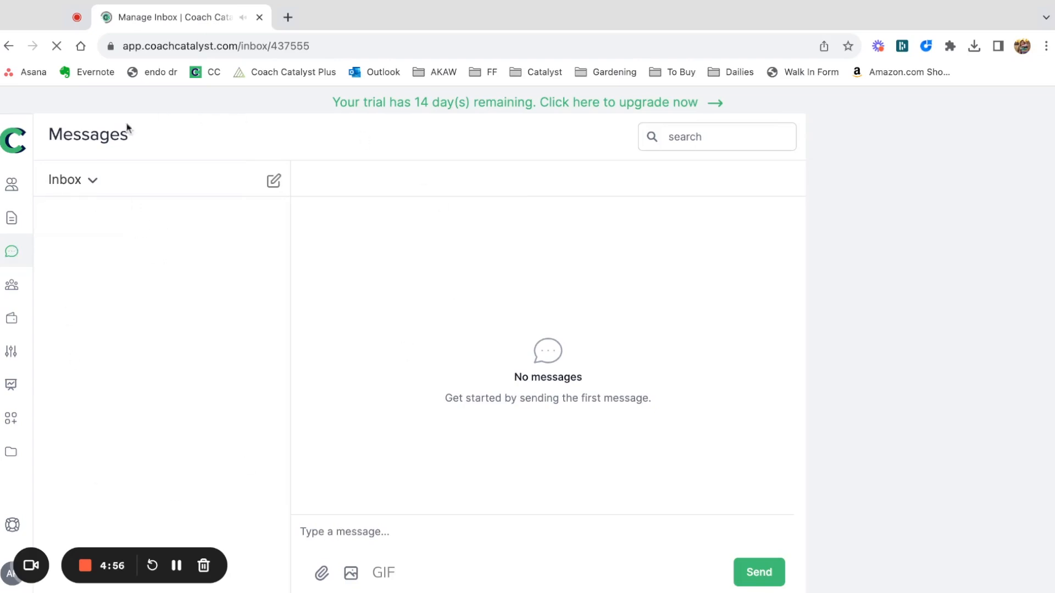
Filter the messages to Done conversations and send "Hey!" to the listed client.
left_click(73, 183)
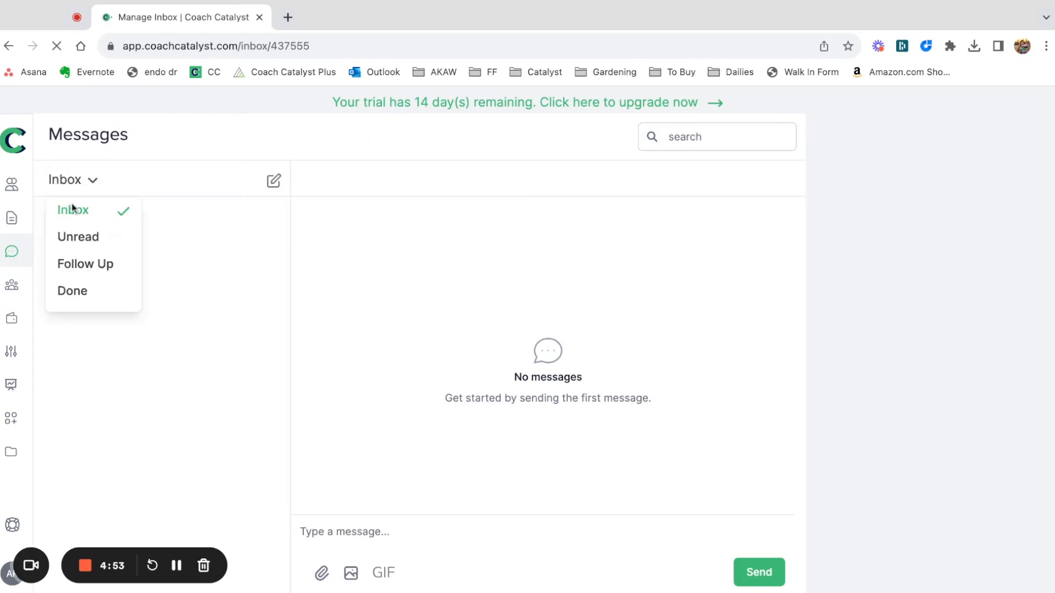
left_click(92, 295)
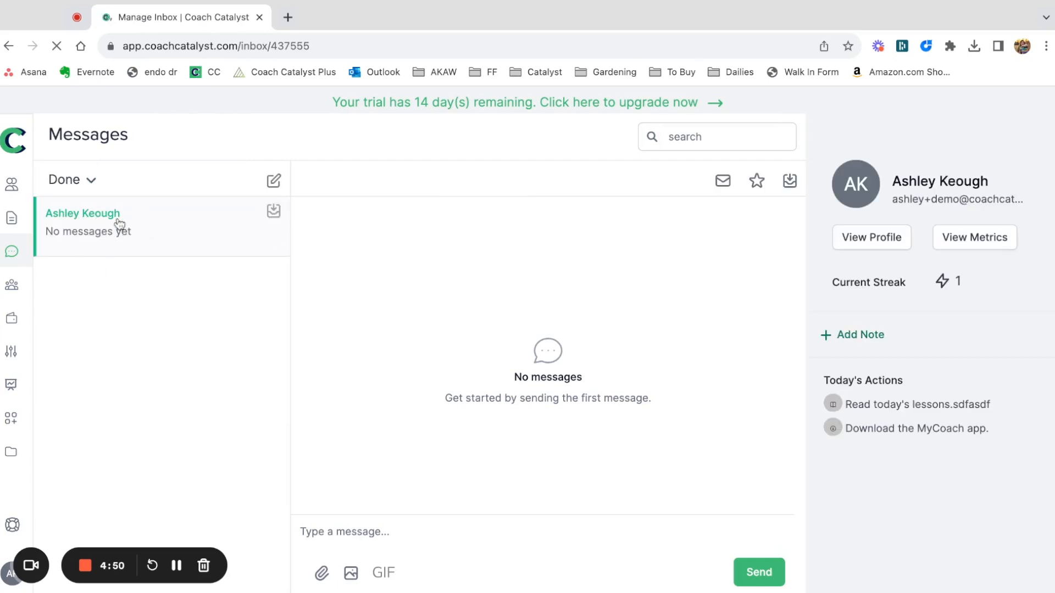
left_click(382, 536)
type("Hey!")
key("Return")
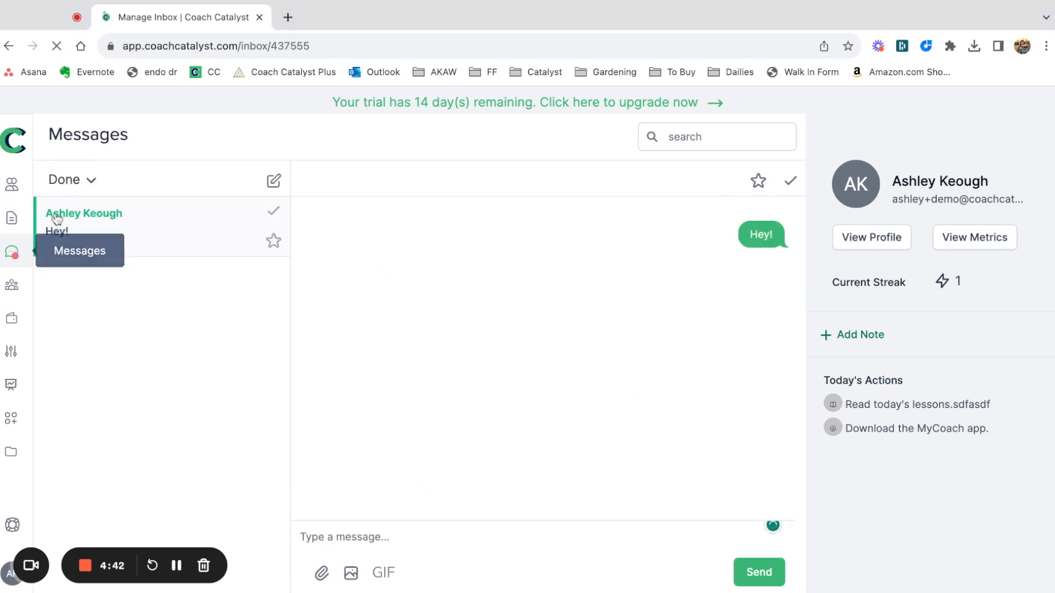
Switch the messages back to the Inbox, open the client's "Hey!" conversation and mark it as done.
left_click(66, 179)
left_click(72, 215)
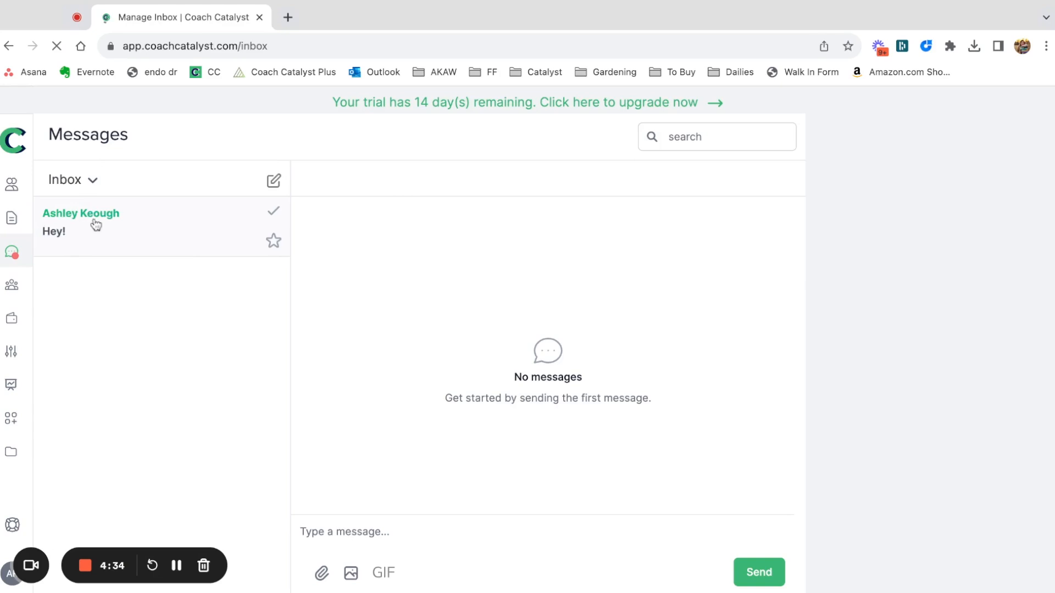
left_click(98, 224)
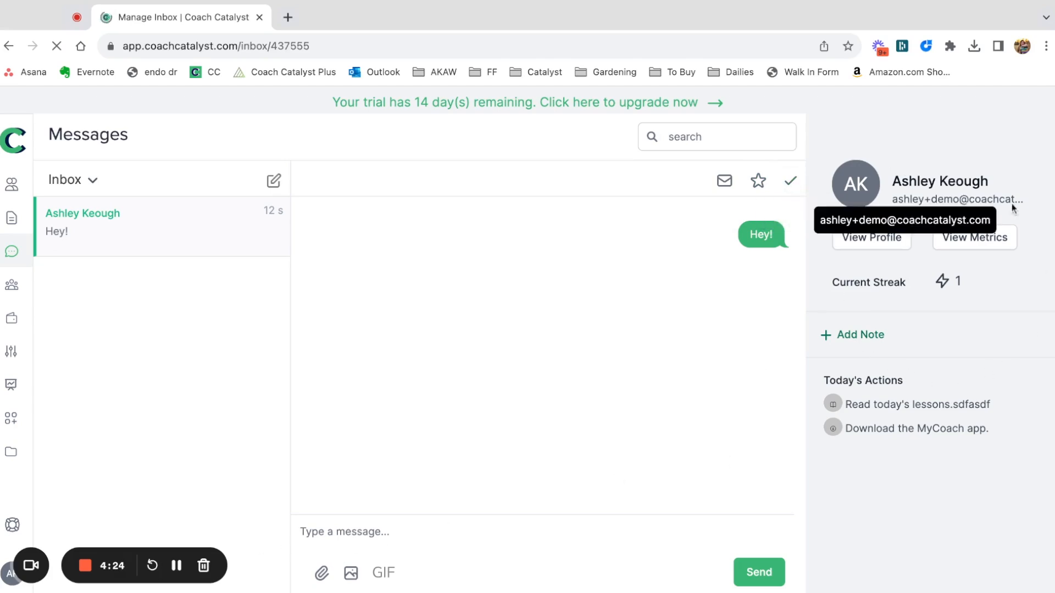
left_click(796, 184)
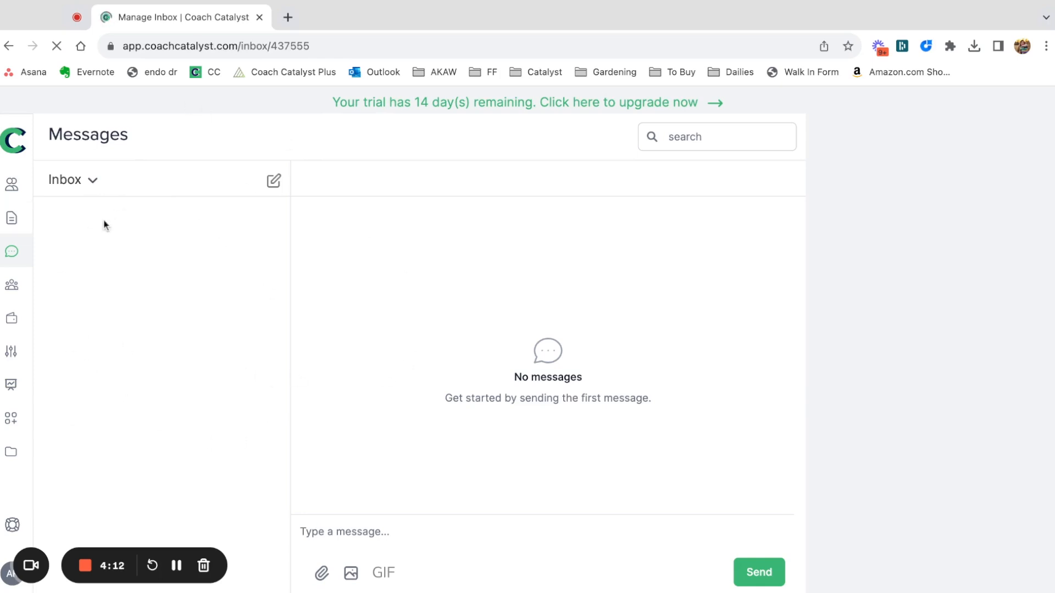
Go to Communities and examine the General community's name update dialog, leaving it without saving.
left_click(11, 288)
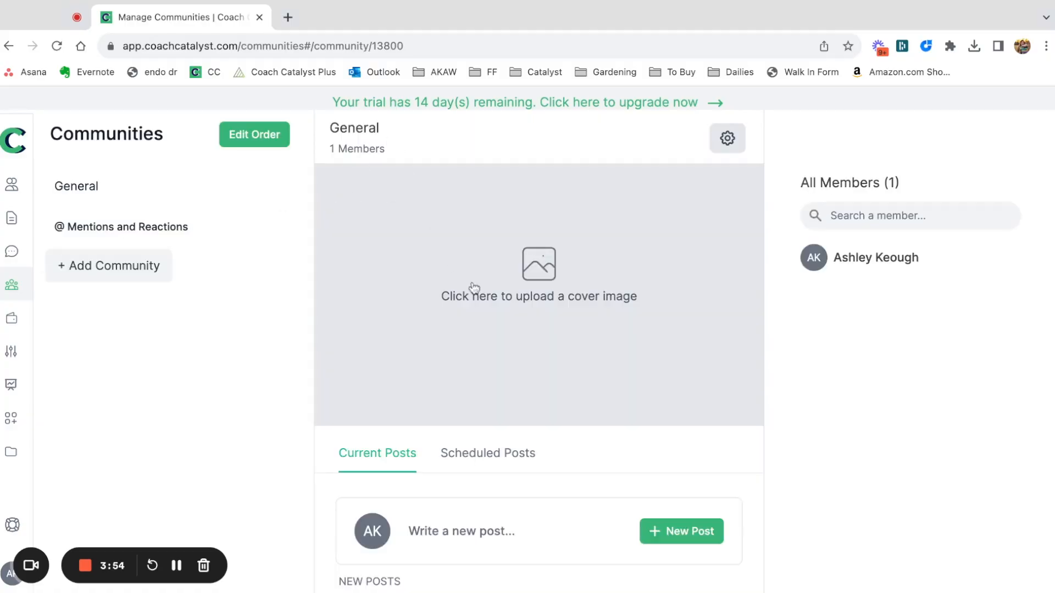
left_click(726, 149)
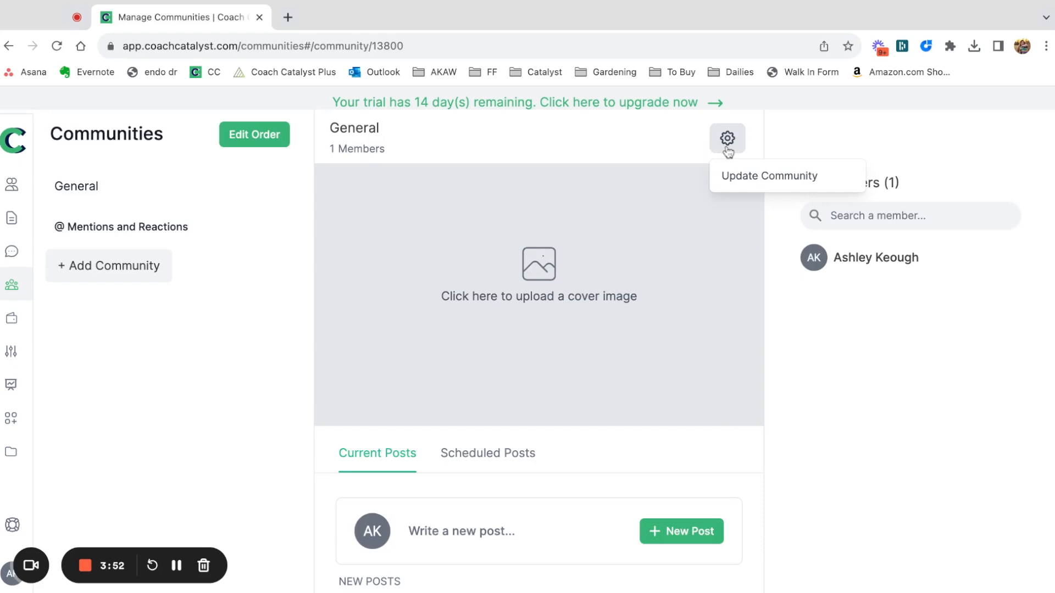
left_click(761, 177)
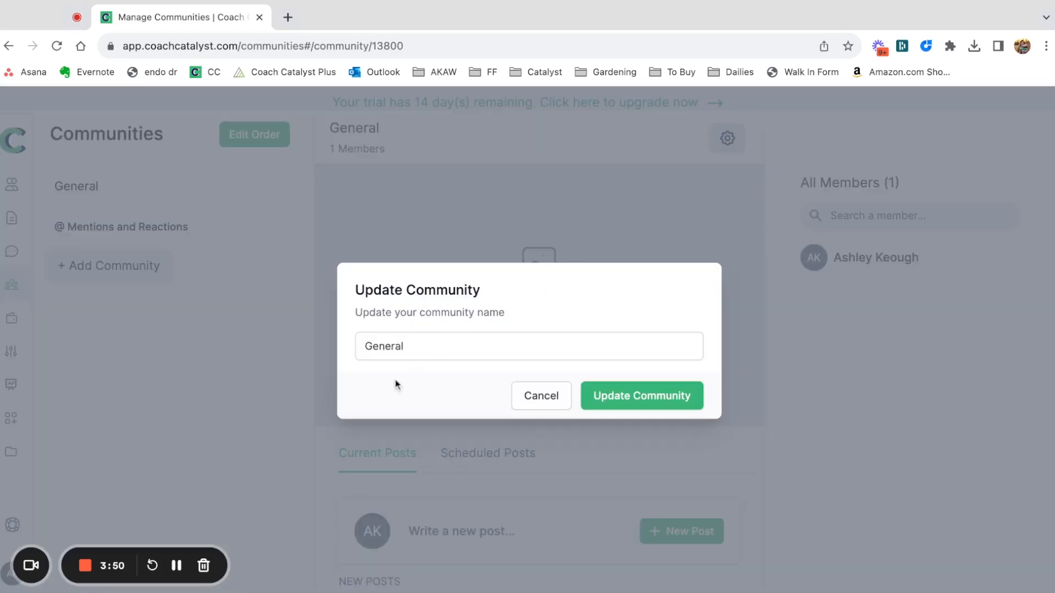
left_click(527, 403)
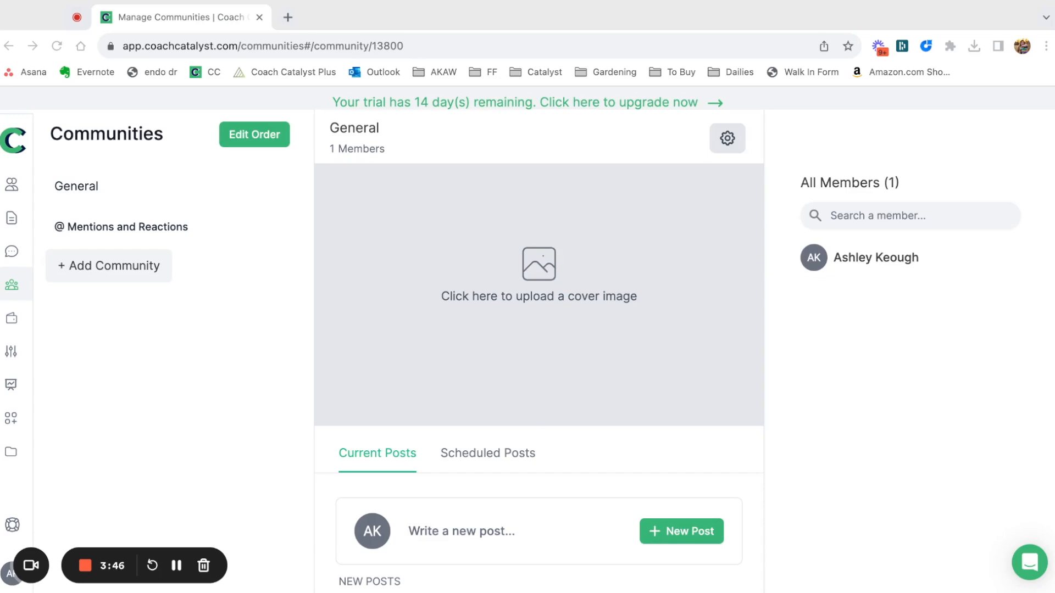
Examine the new post dialog and its scheduling options in the General community, closing it without posting.
scroll(381, 399, "down", 3)
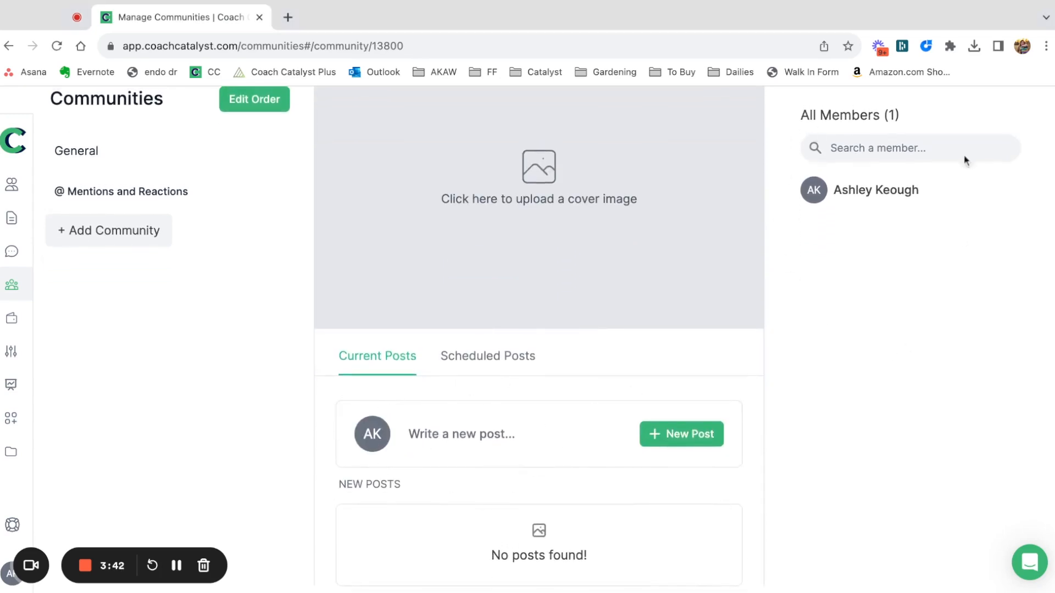
left_click(672, 439)
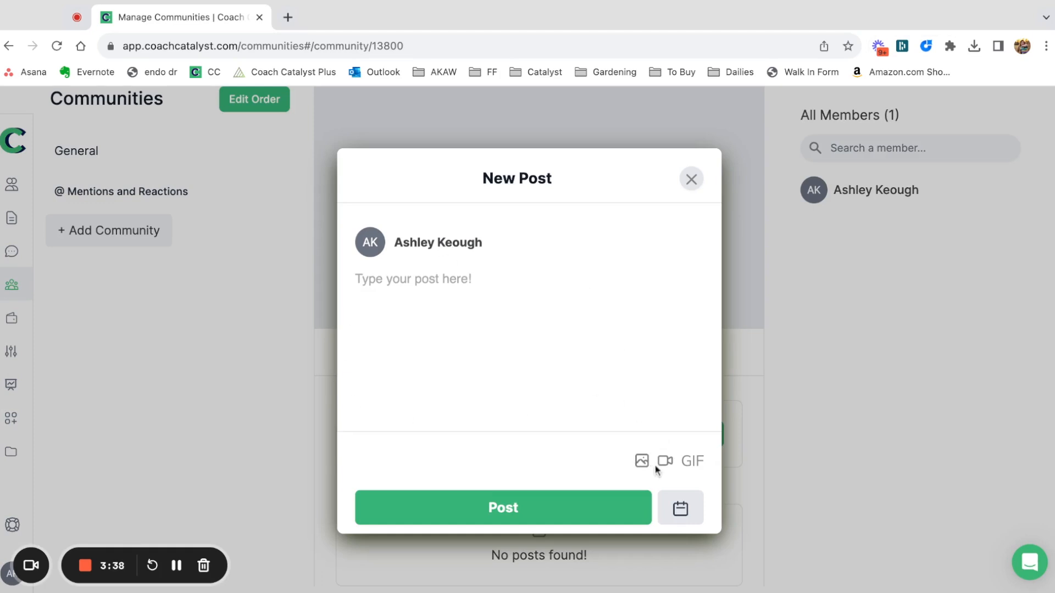
left_click(680, 508)
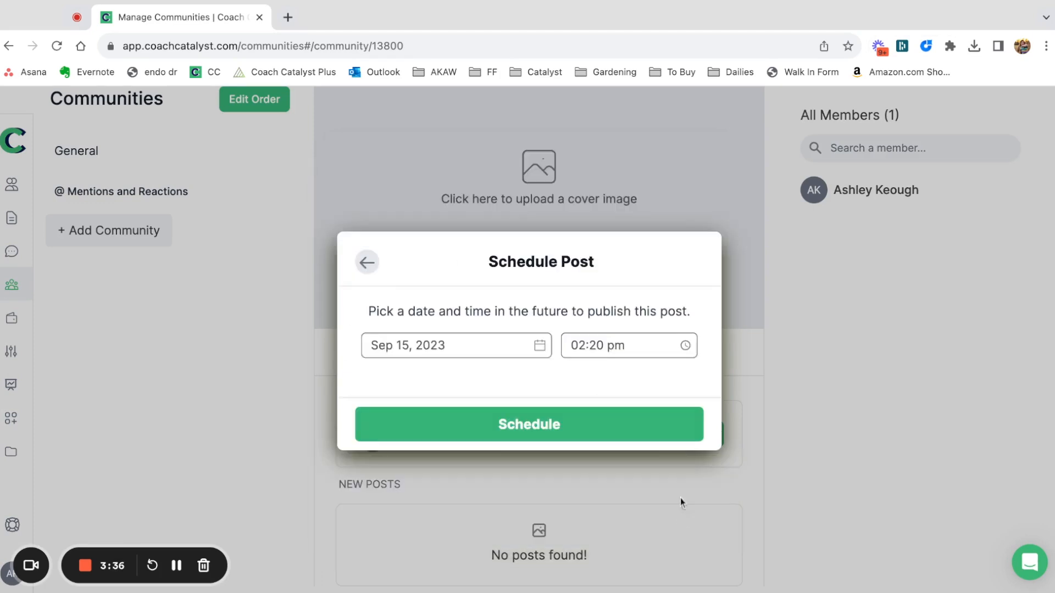
left_click(367, 264)
left_click(691, 179)
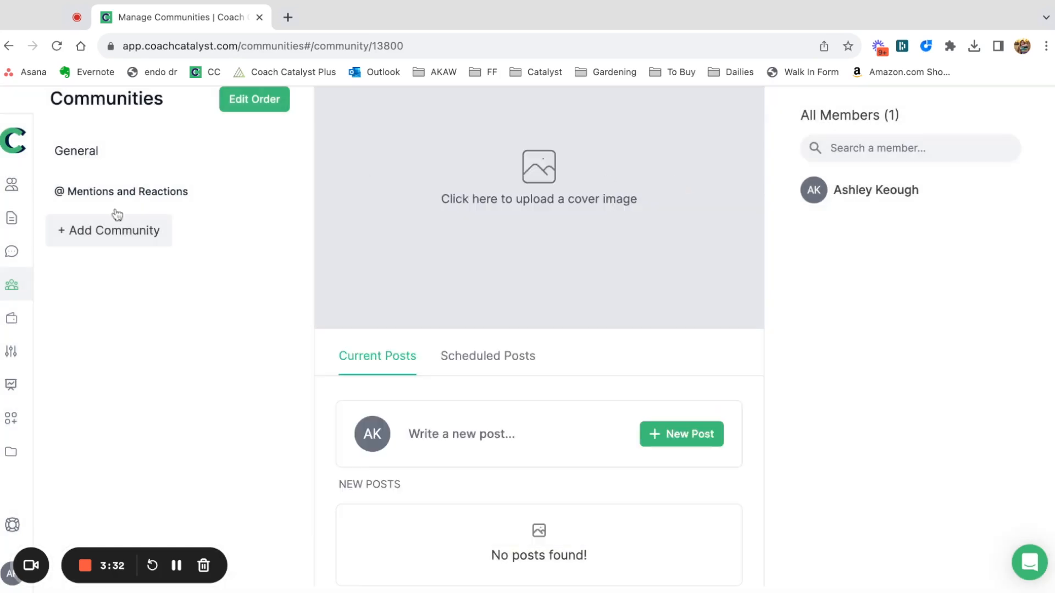
Open the organization payments section.
left_click(12, 322)
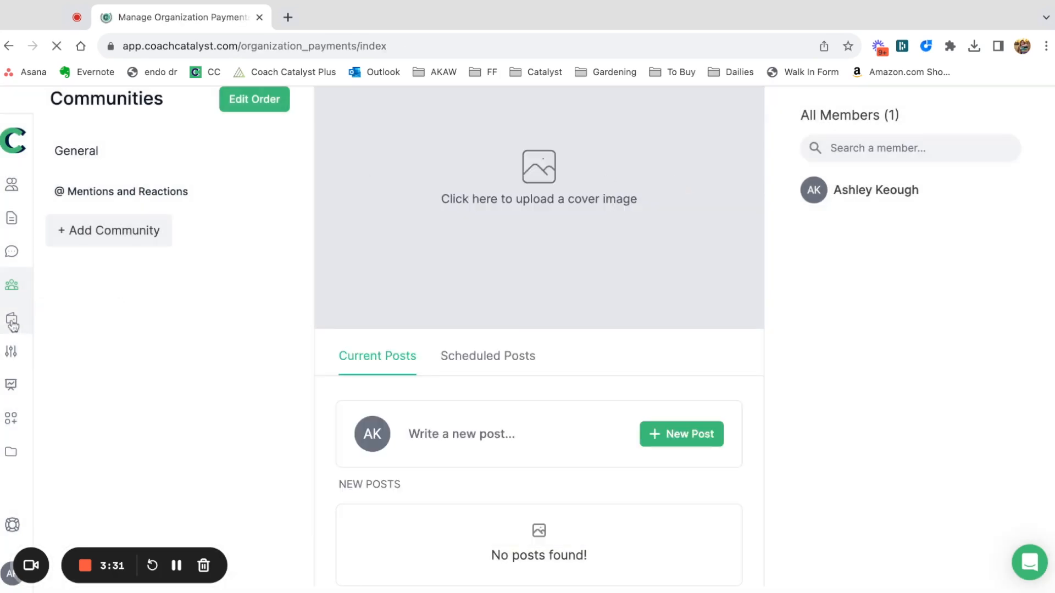
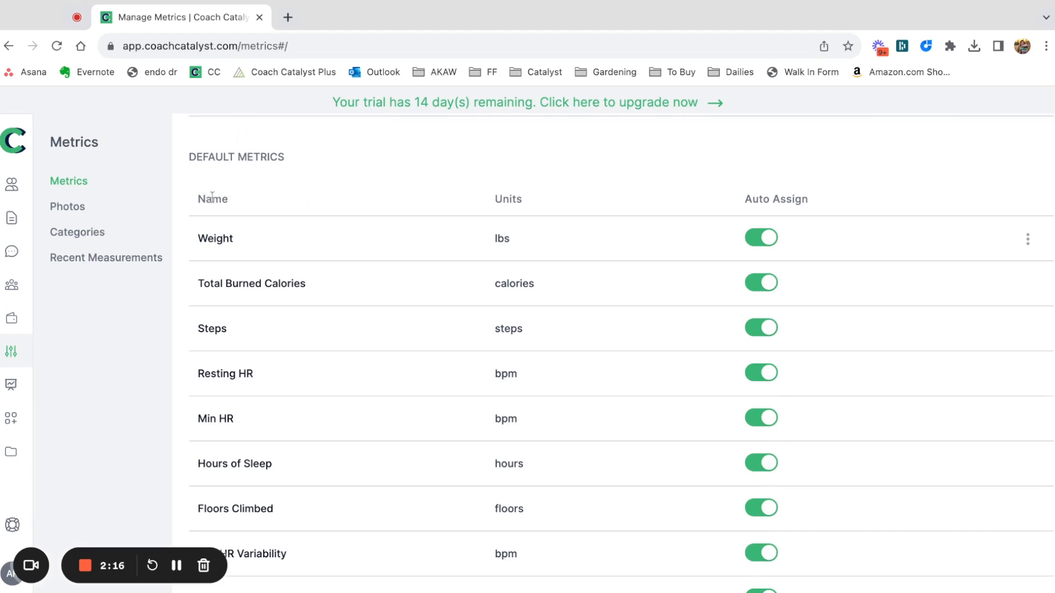
Review the custom and default metrics, examine the new metric dialog without creating one, and open the Photos section.
scroll(219, 235, "down", 3)
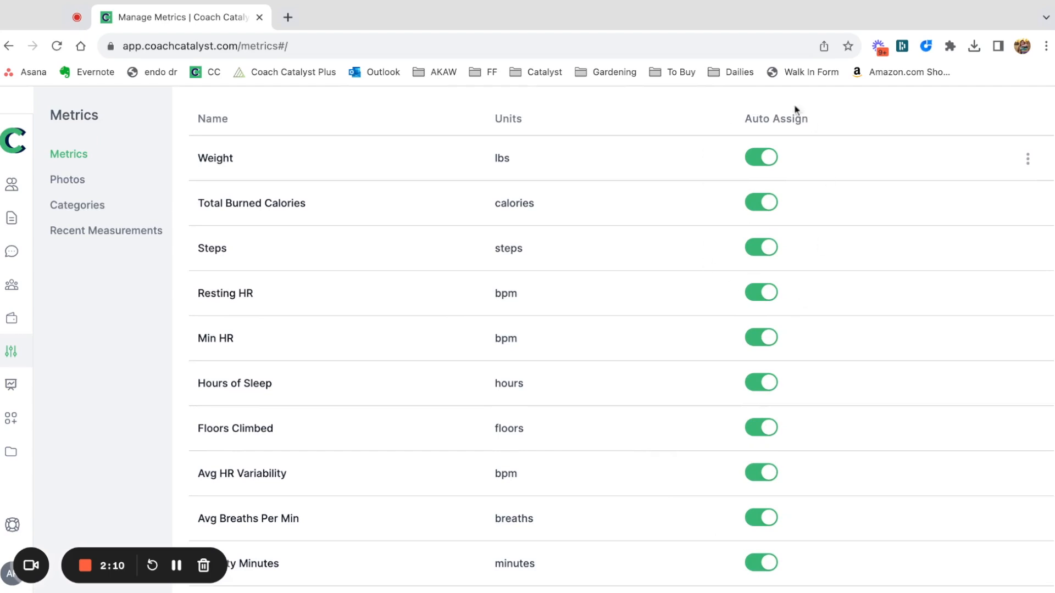
scroll(635, 286, "up", 5)
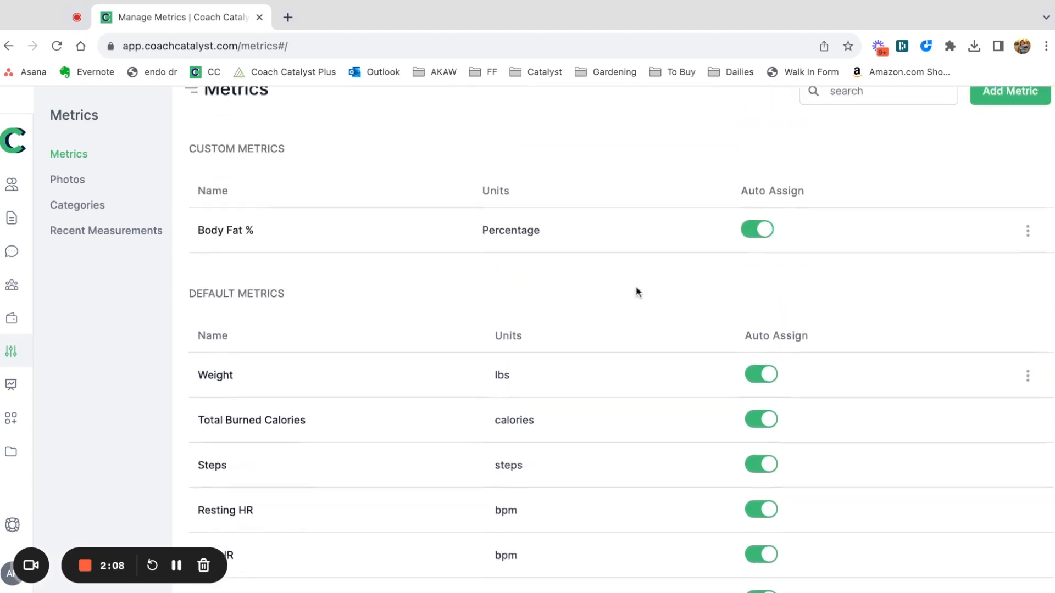
left_click(1010, 121)
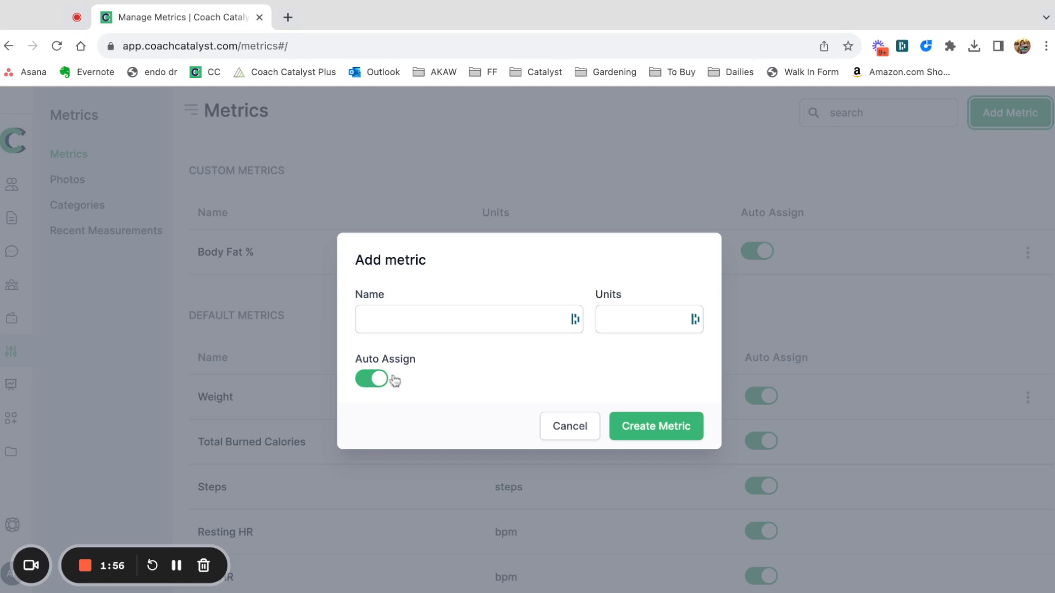
left_click(575, 435)
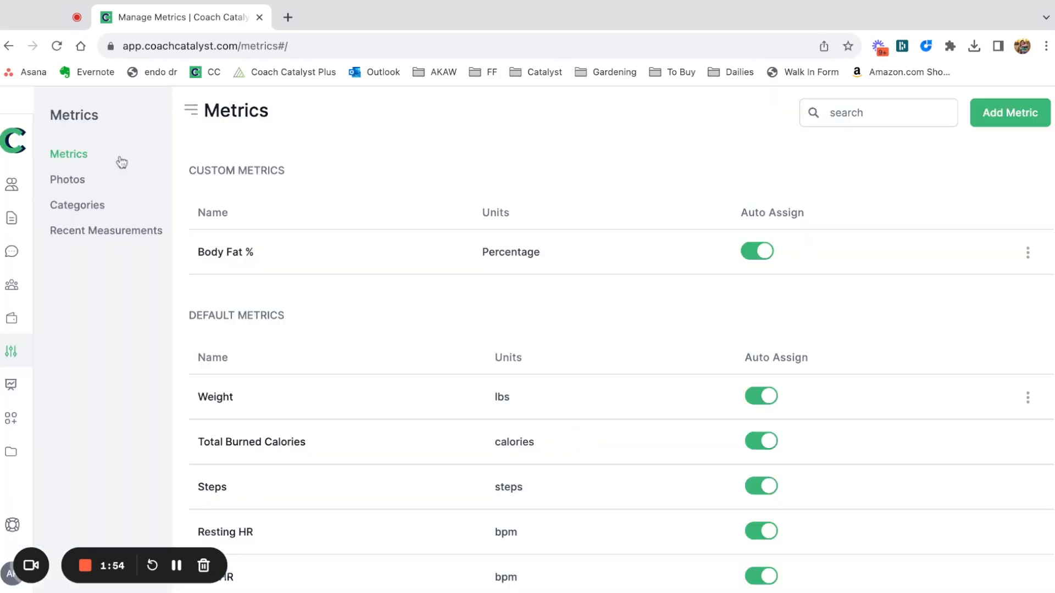
left_click(83, 182)
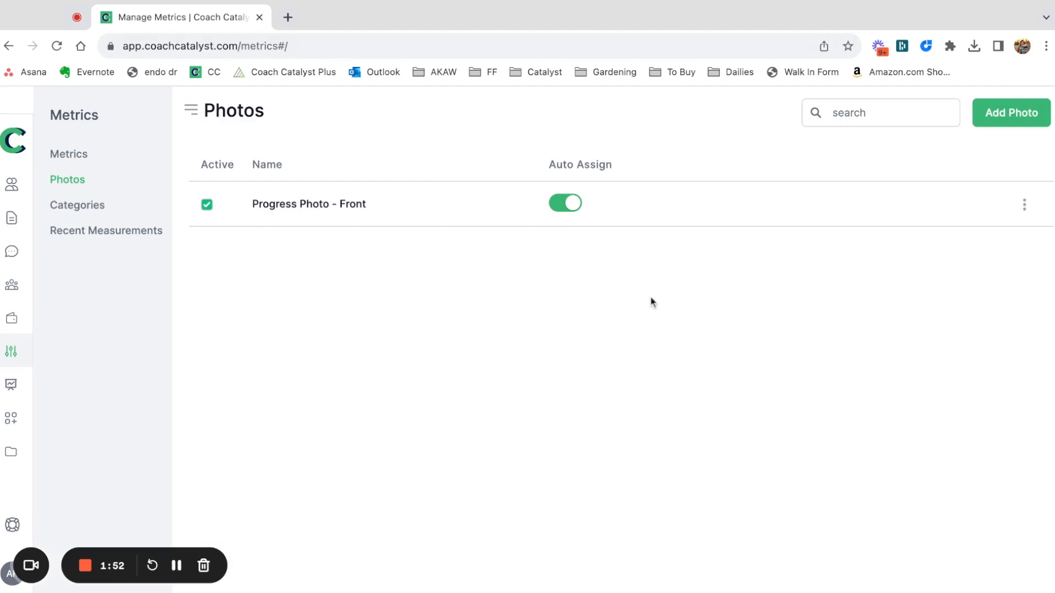
Run a report for all coaches and all tags with the Compliance and Weight metrics, covering Aug 01, 2023 to Aug 31, 2023.
left_click(12, 385)
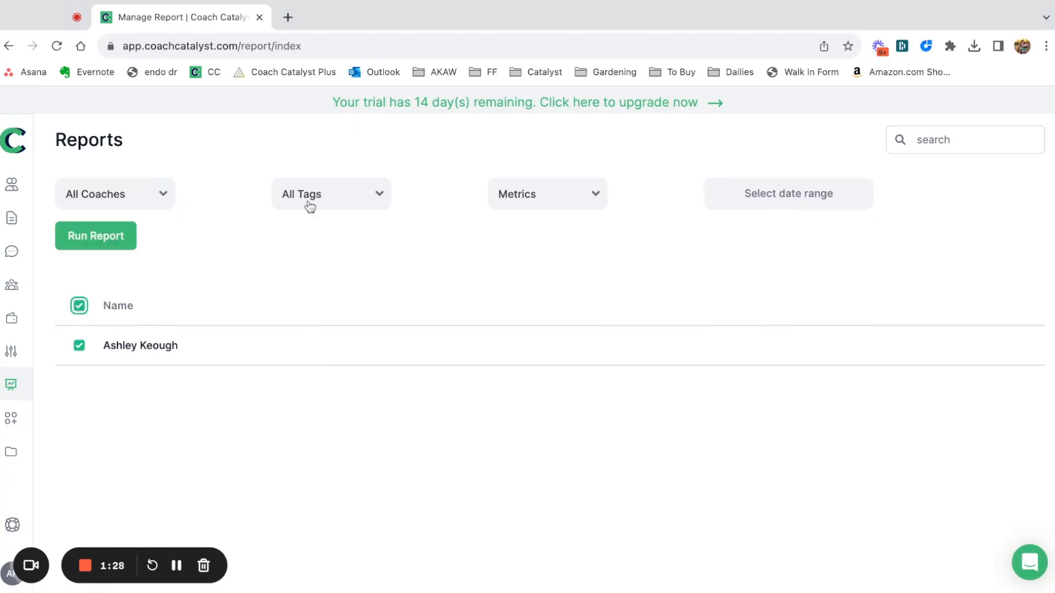
left_click(309, 204)
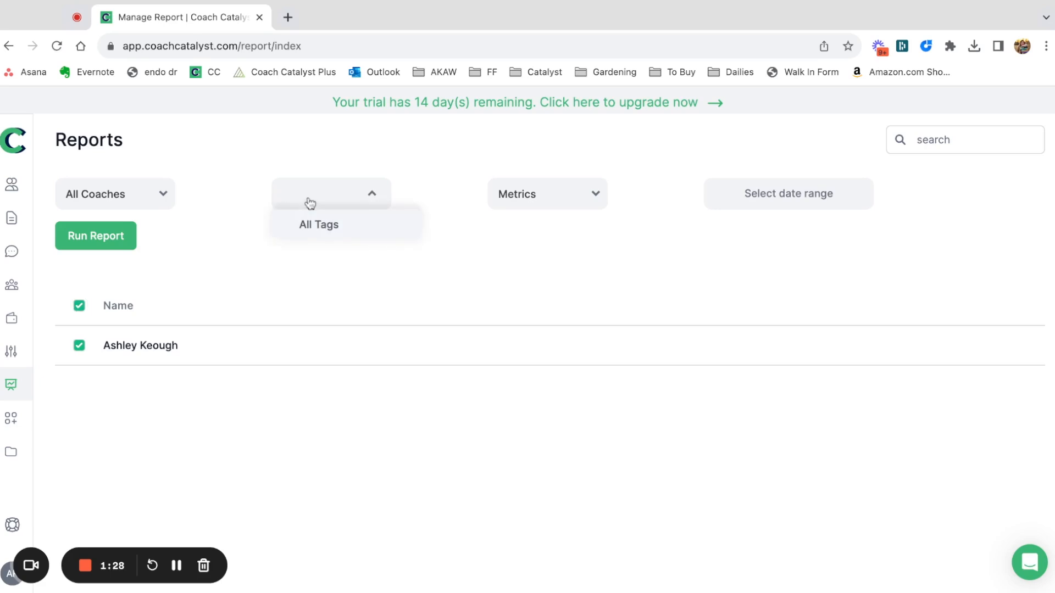
left_click(582, 208)
left_click(503, 258)
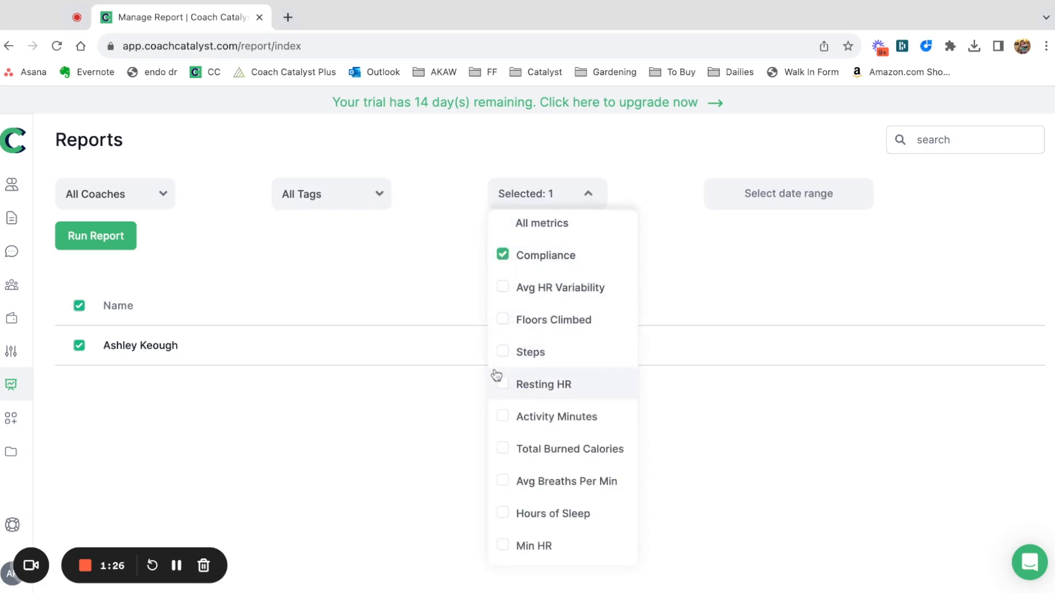
scroll(496, 439, "down", 2)
left_click(501, 549)
left_click(753, 200)
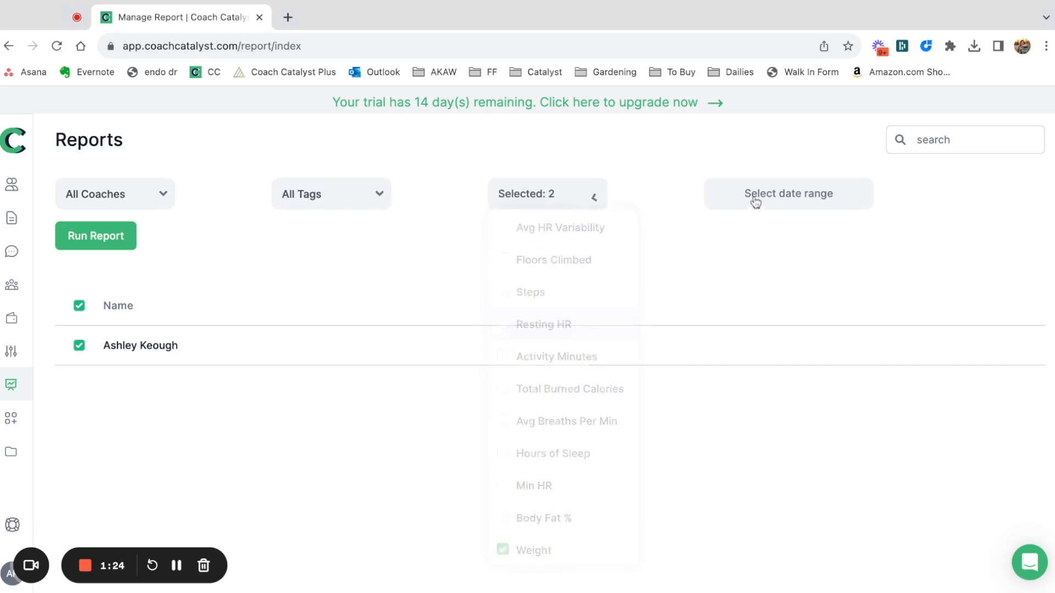
left_click(377, 327)
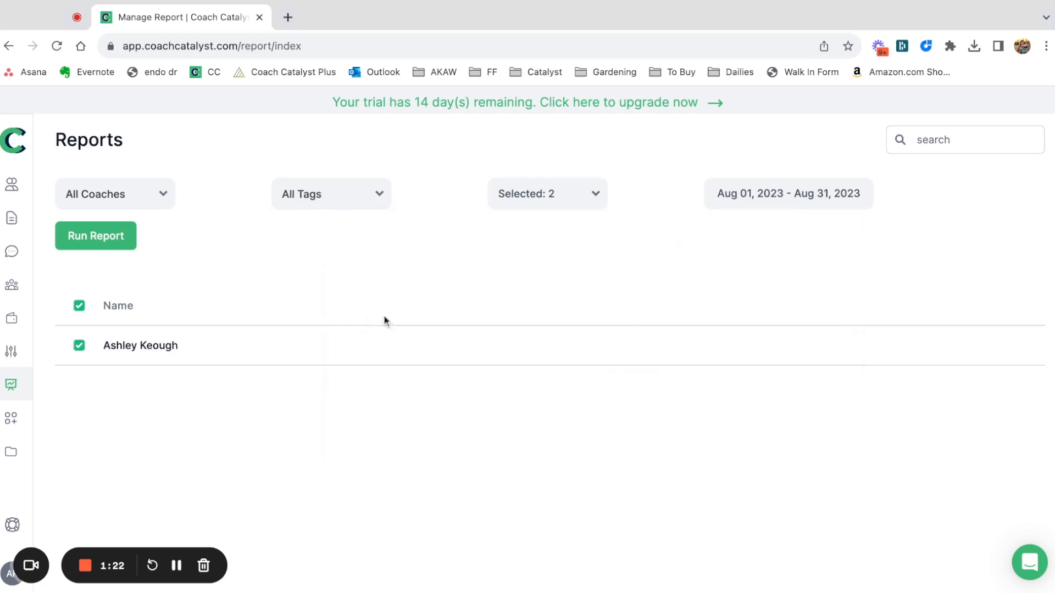
left_click(78, 244)
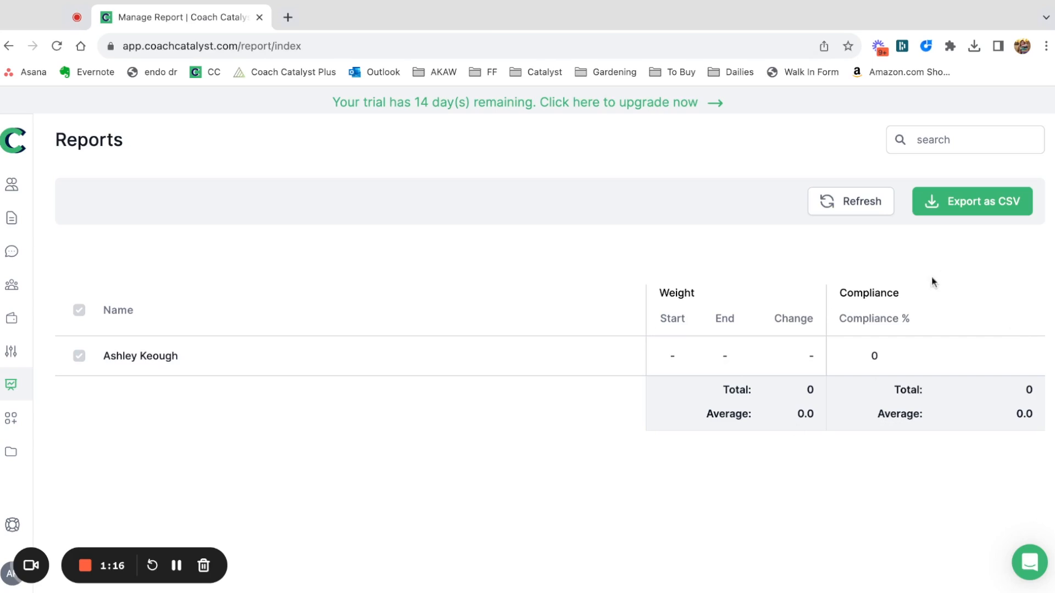
Go to Integrations and Apps, examine the Workouts app's details and return to the app list.
left_click(16, 422)
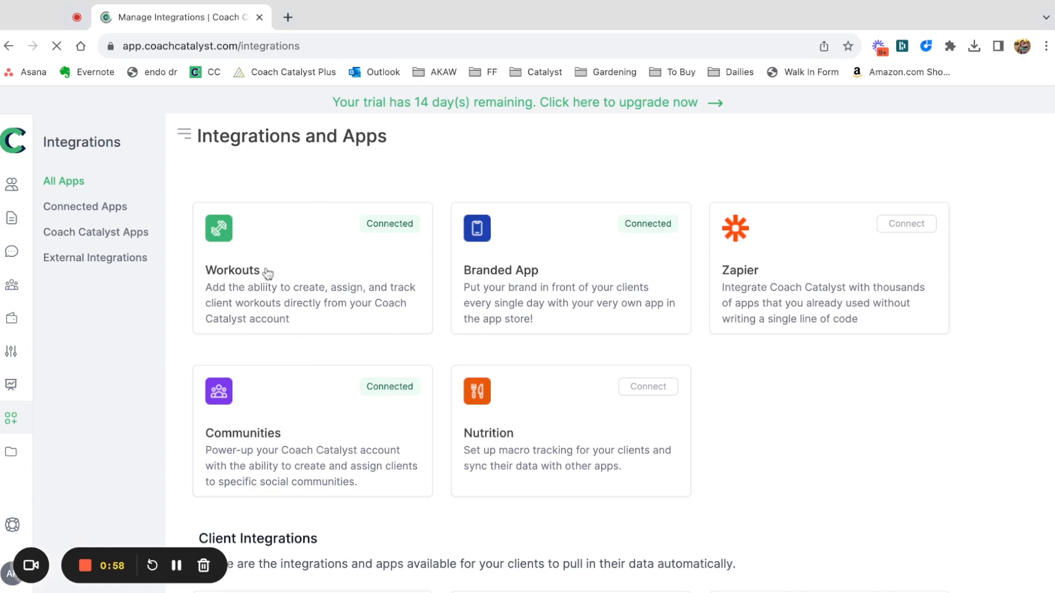
left_click(322, 288)
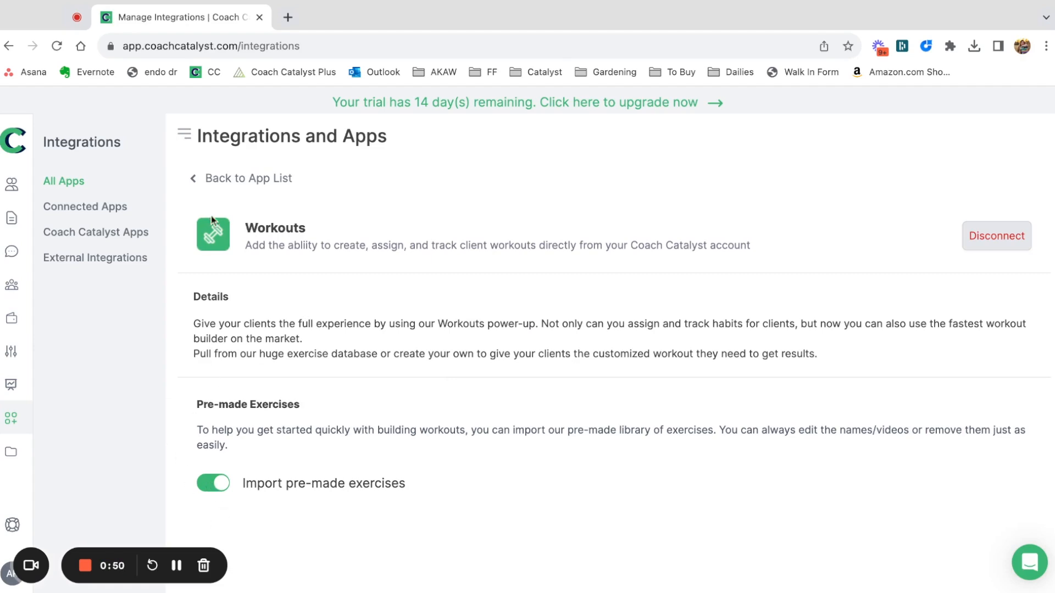
left_click(229, 179)
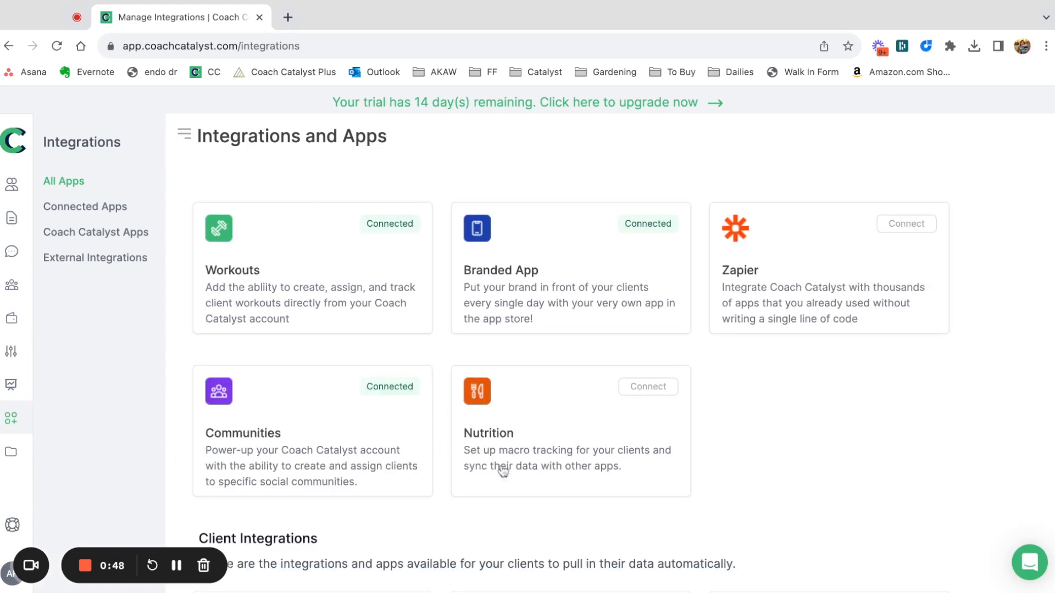
Connect the Nutrition app, return to the app list and look through the available client integrations.
left_click(653, 387)
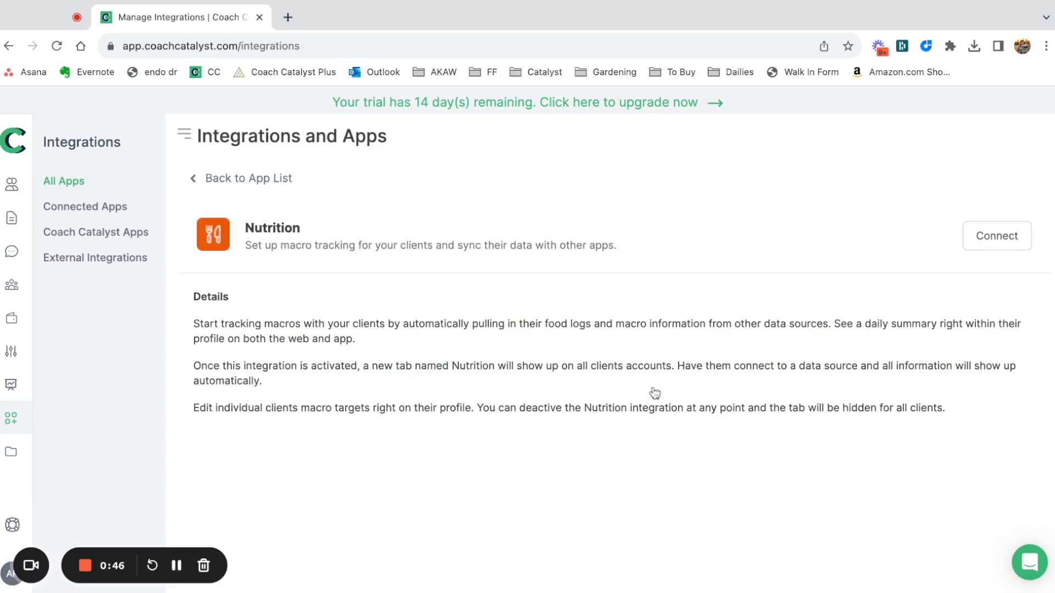
left_click(1007, 226)
left_click(249, 181)
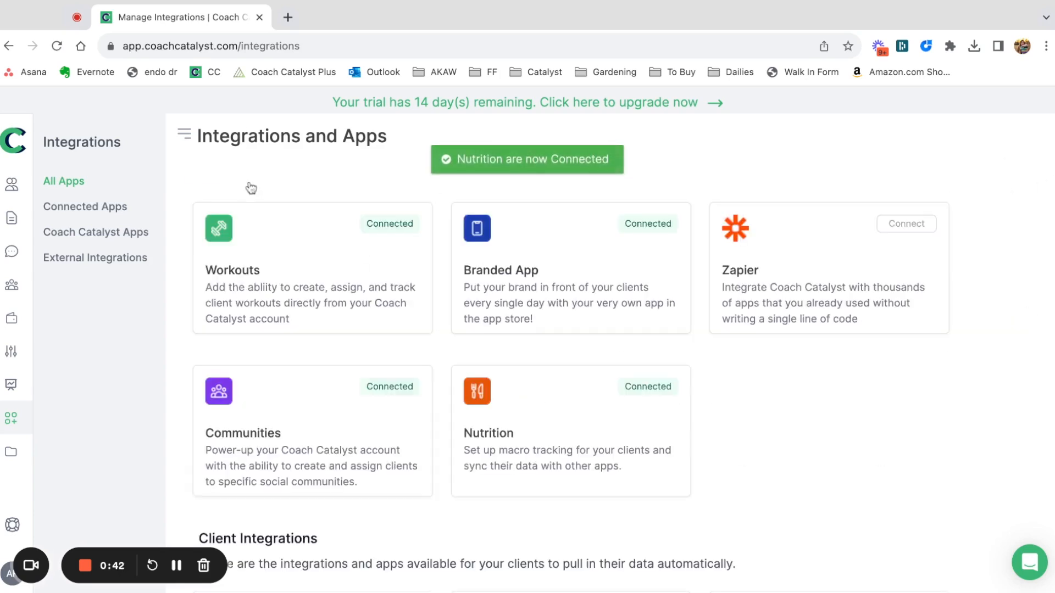
scroll(364, 488, "down", 8)
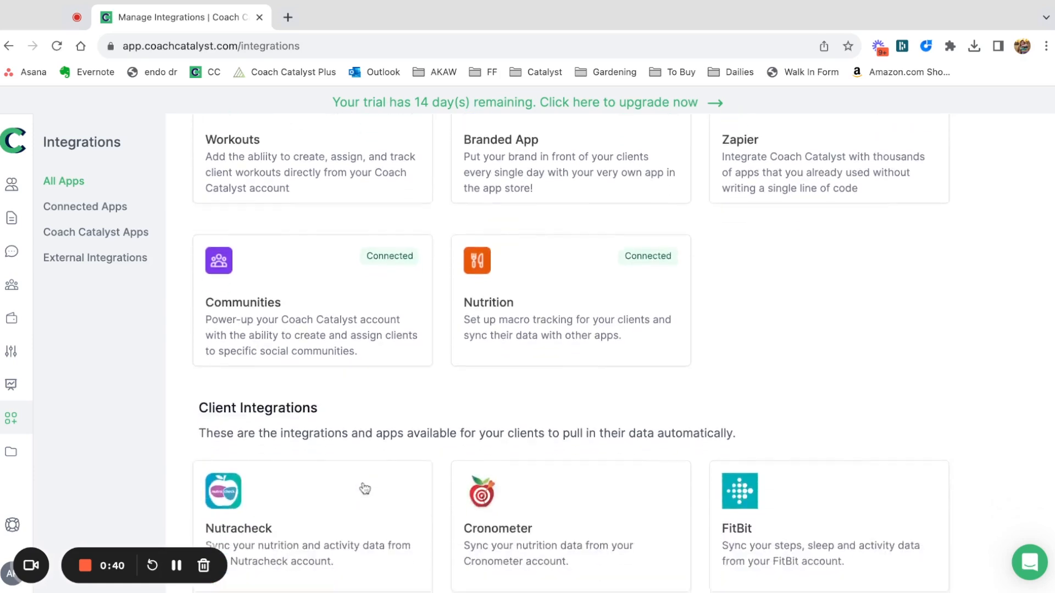
scroll(572, 351, "down", 6)
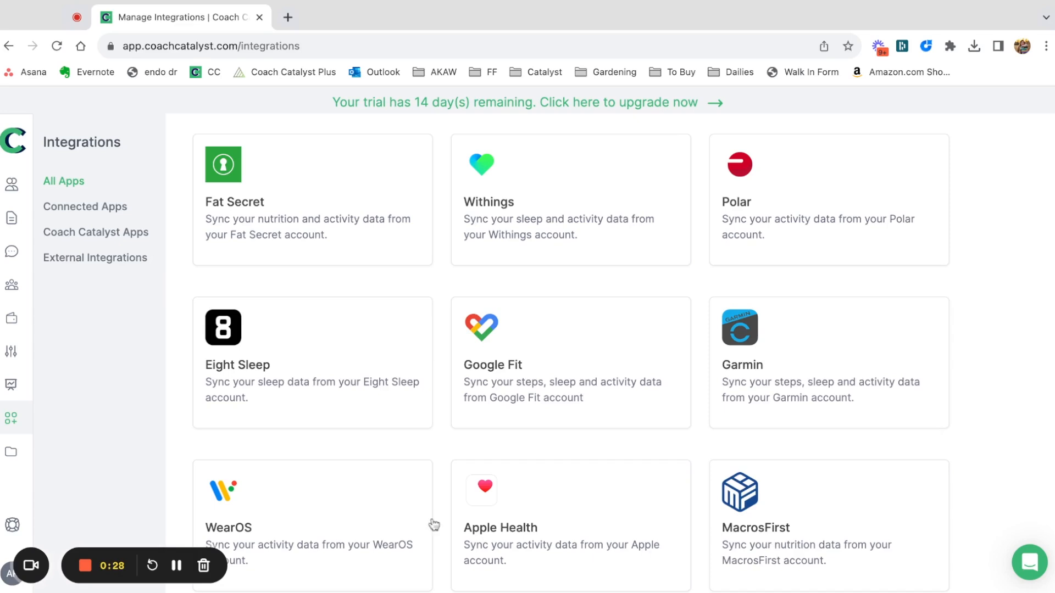
Go to the organization's Resources and create a new folder named "Onboading".
left_click(13, 456)
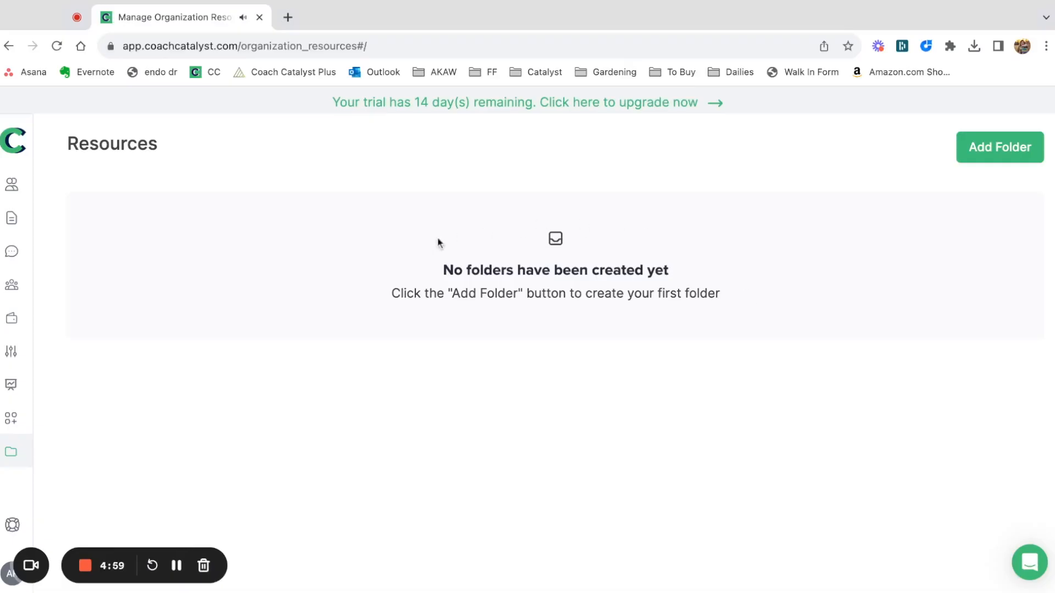
left_click(1017, 156)
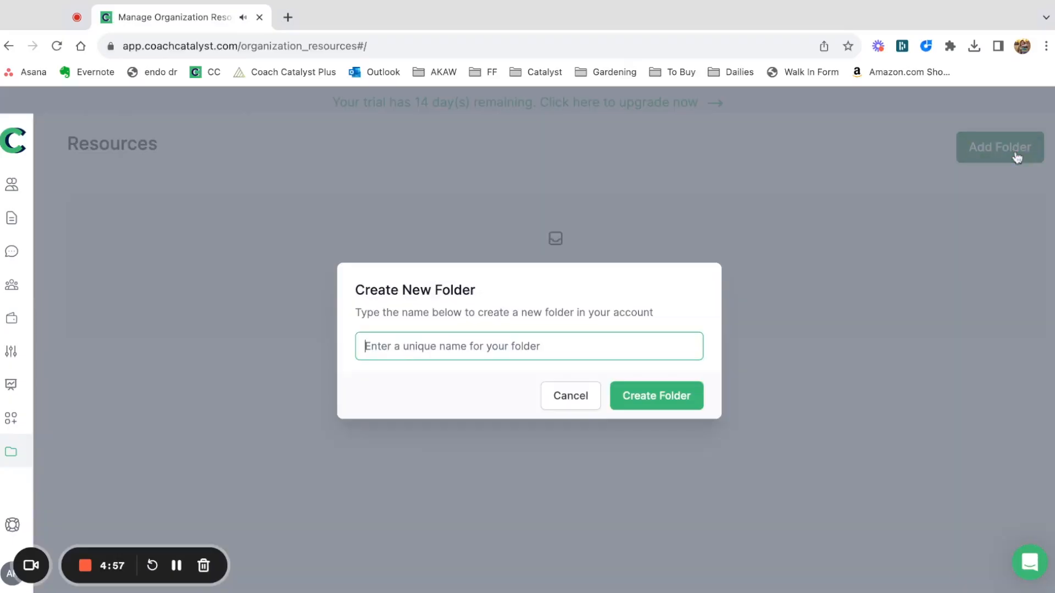
type("Onboading")
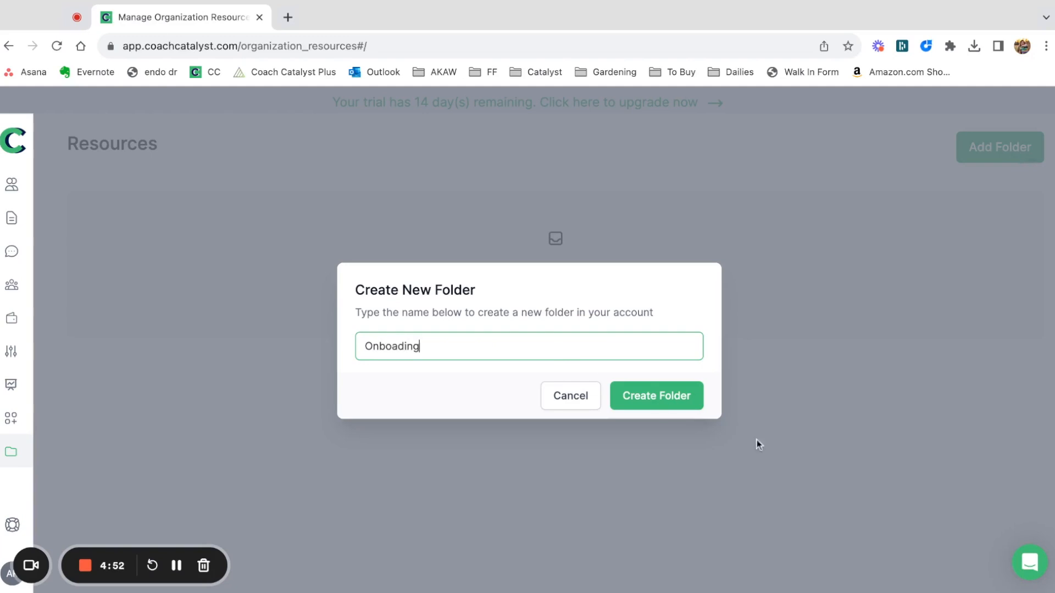
left_click(694, 400)
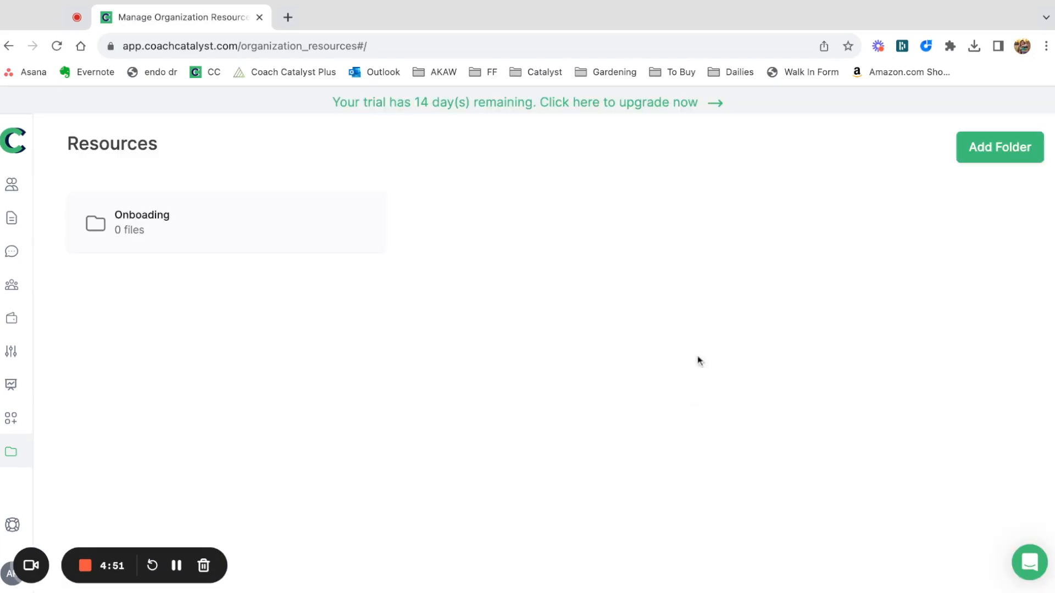
Open the Onboading folder and set it to be automatically shared with new clients.
left_click(263, 238)
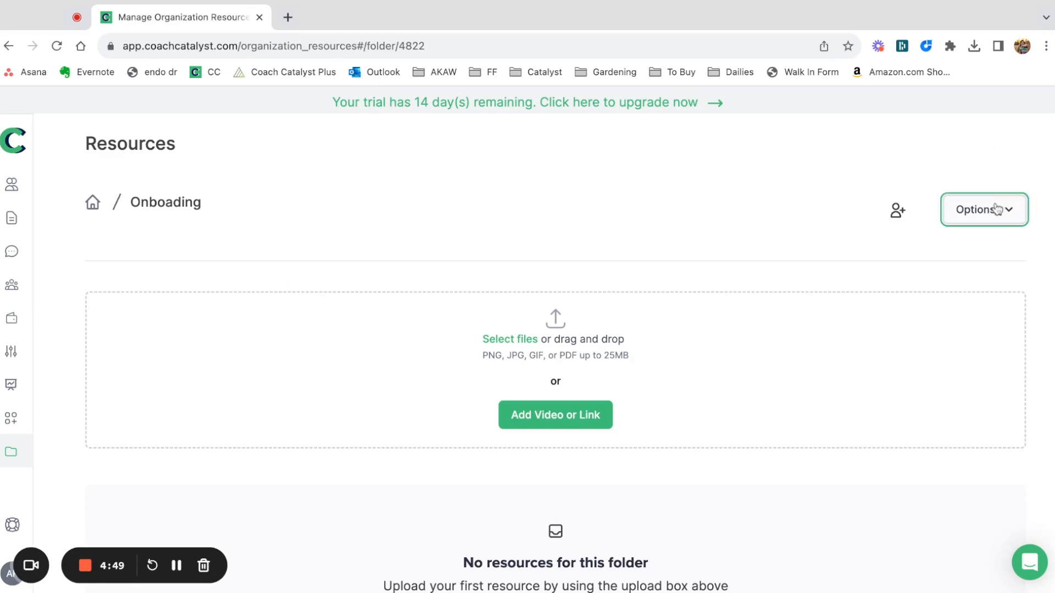
left_click(999, 208)
left_click(907, 329)
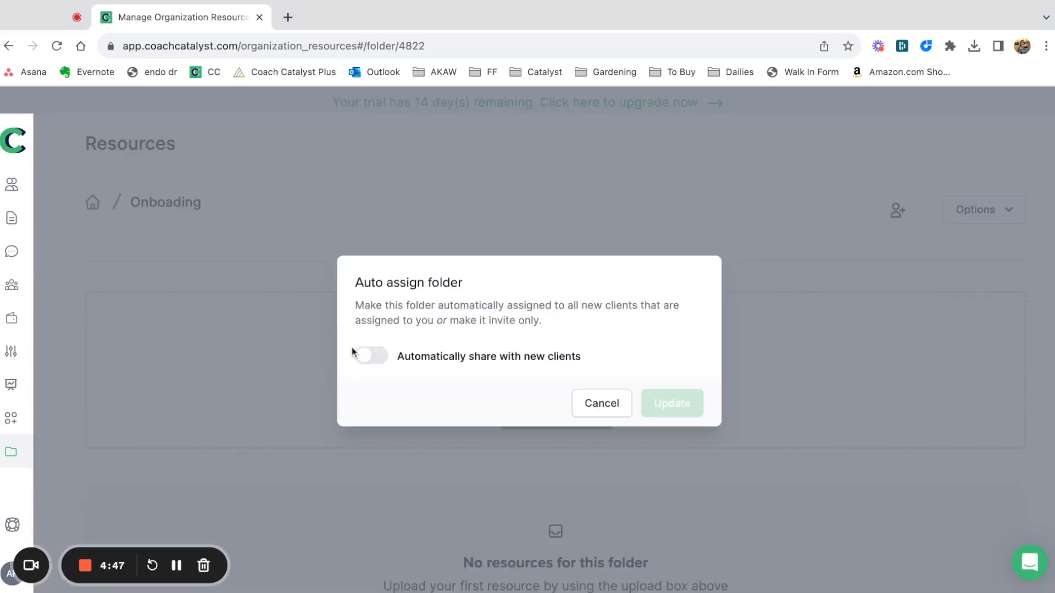
left_click(367, 359)
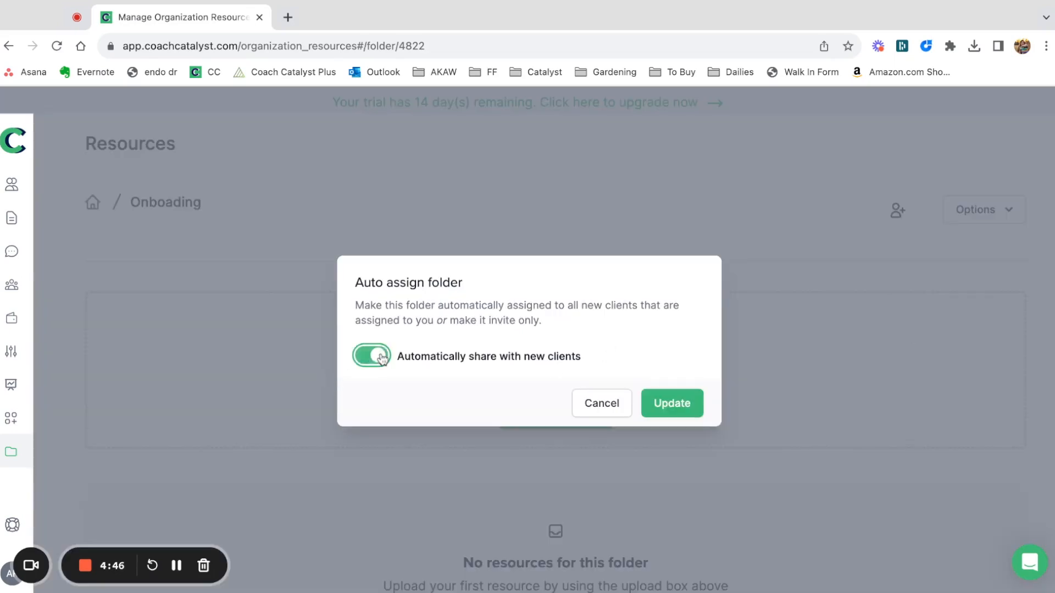
left_click(670, 397)
Examine the hosted video and external link choices for the Onboading folder, leaving without adding either.
scroll(501, 328, "down", 1)
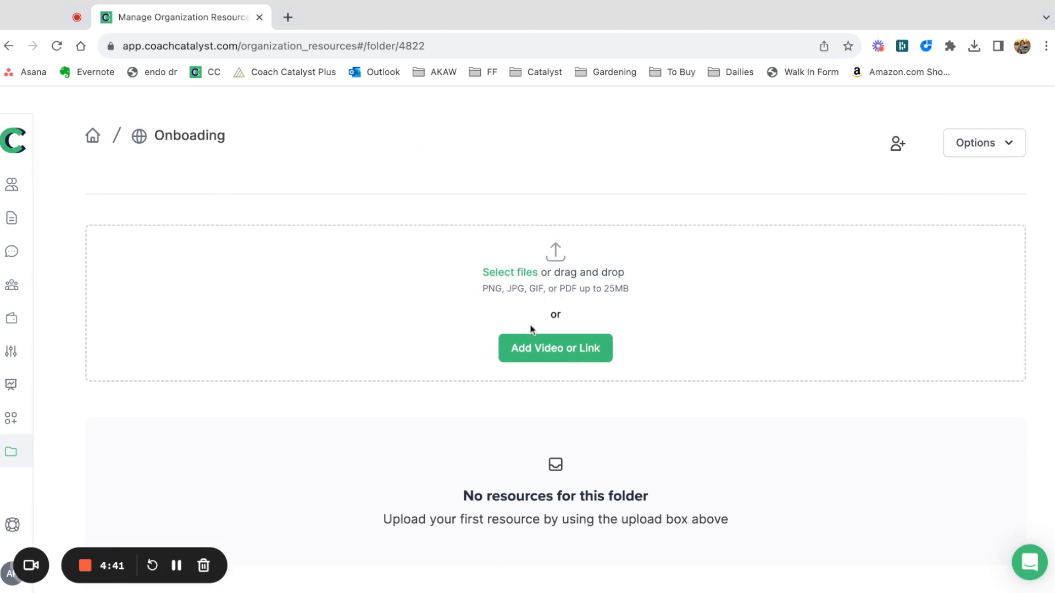
scroll(549, 357, "down", 1)
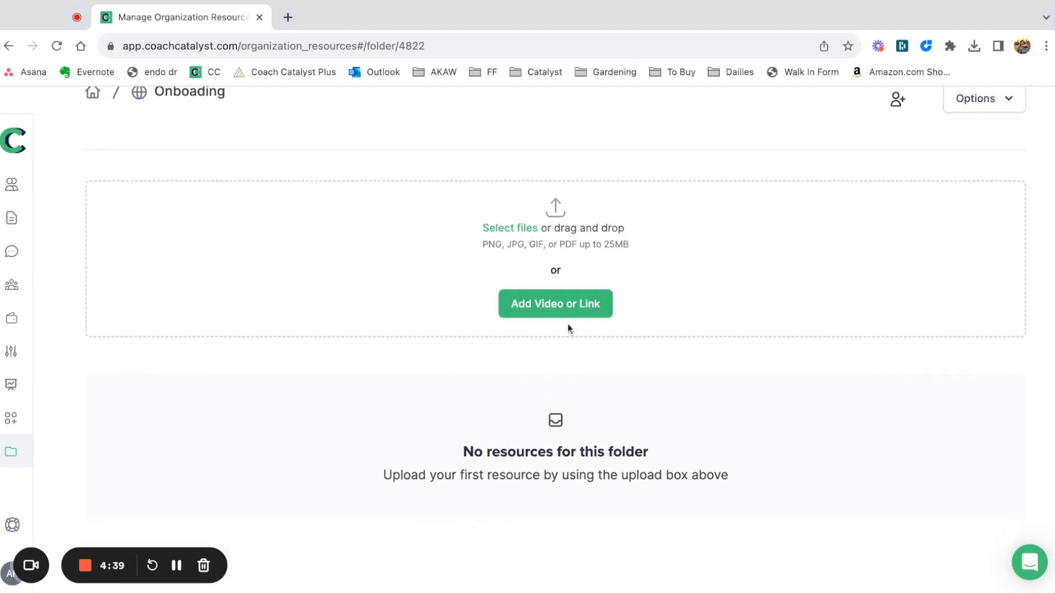
left_click(582, 307)
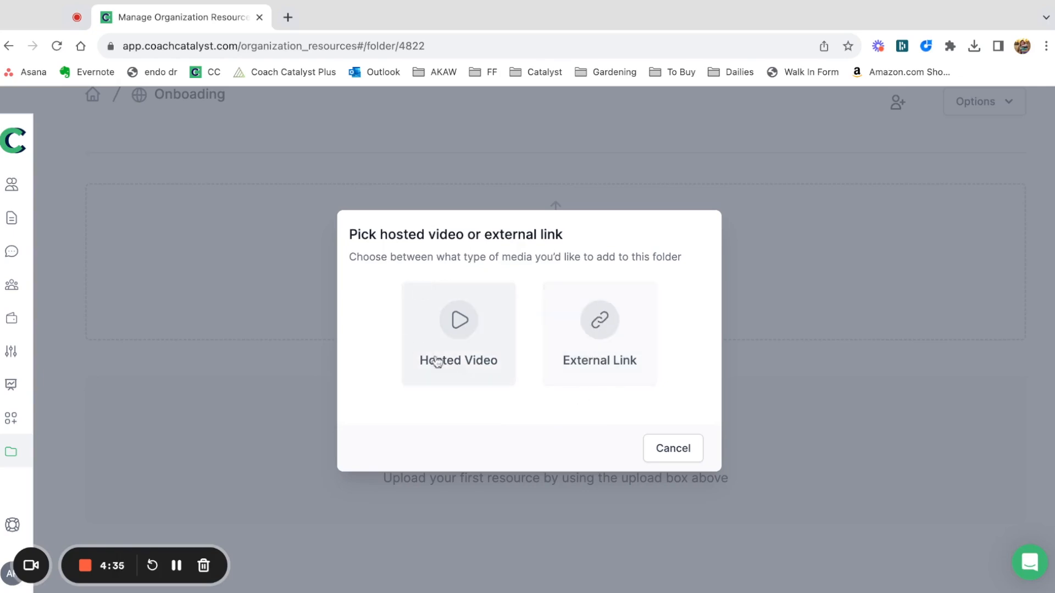
left_click(670, 455)
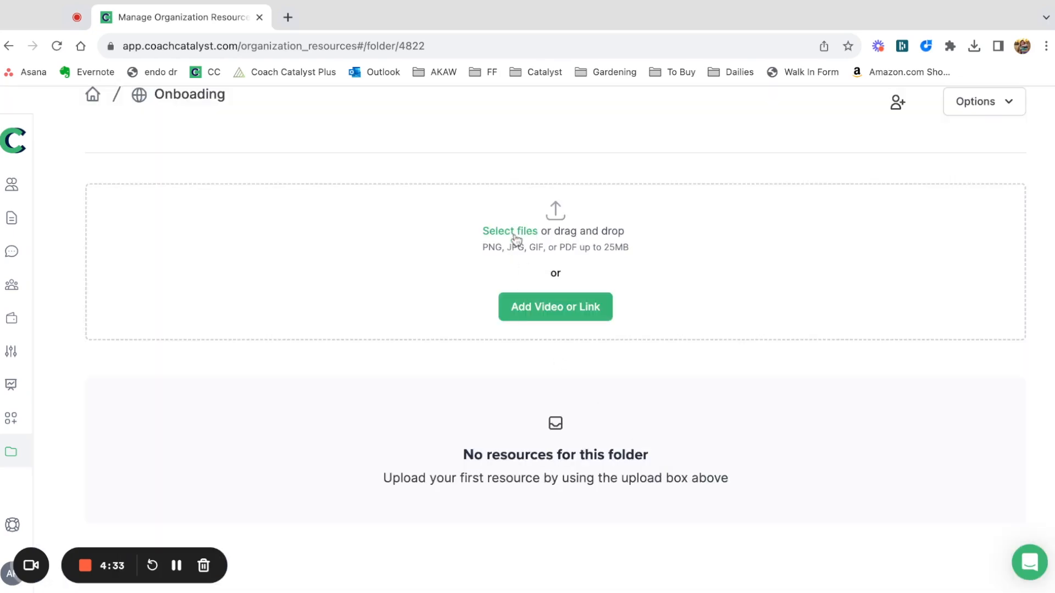
Upload the file Weekly Meal Plan 1.pdf to the Onboading folder.
left_click(515, 236)
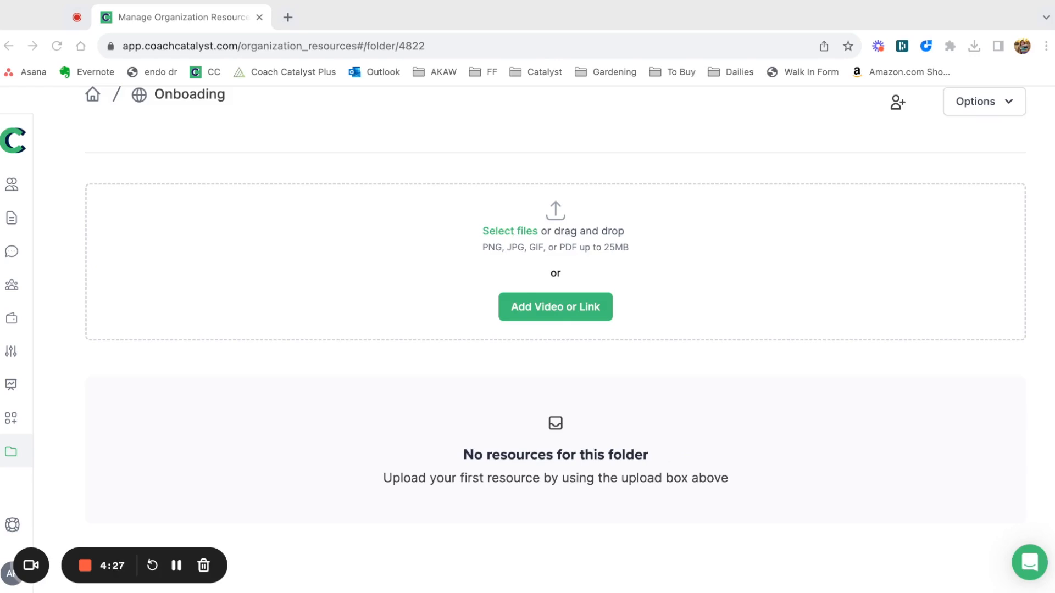
double_click(614, 231)
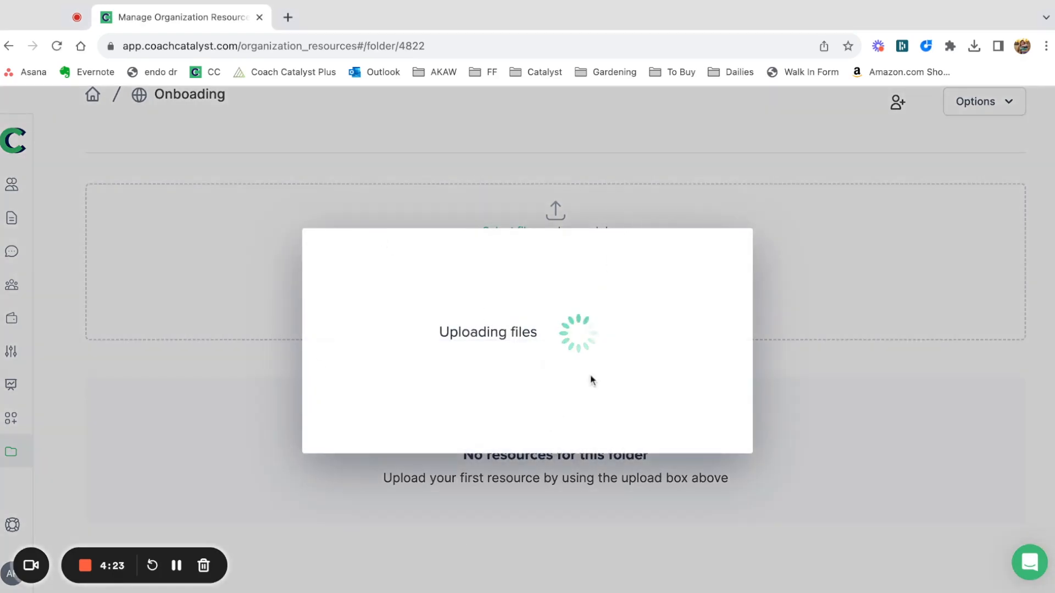
scroll(351, 515, "down", 1)
scroll(352, 515, "up", 1)
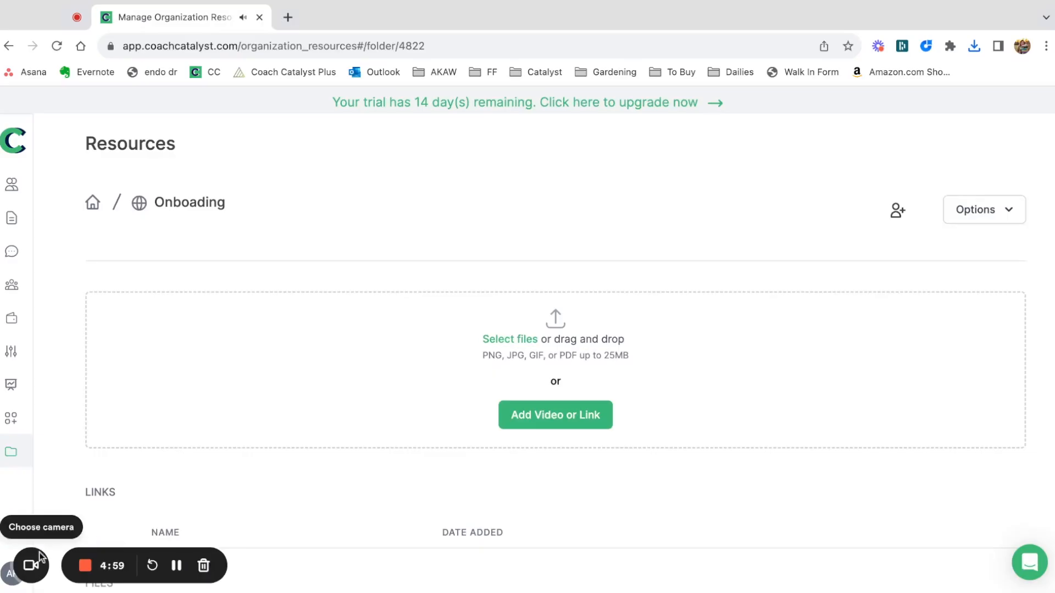
Open the help messenger, view its support messages and close it again.
left_click(40, 557)
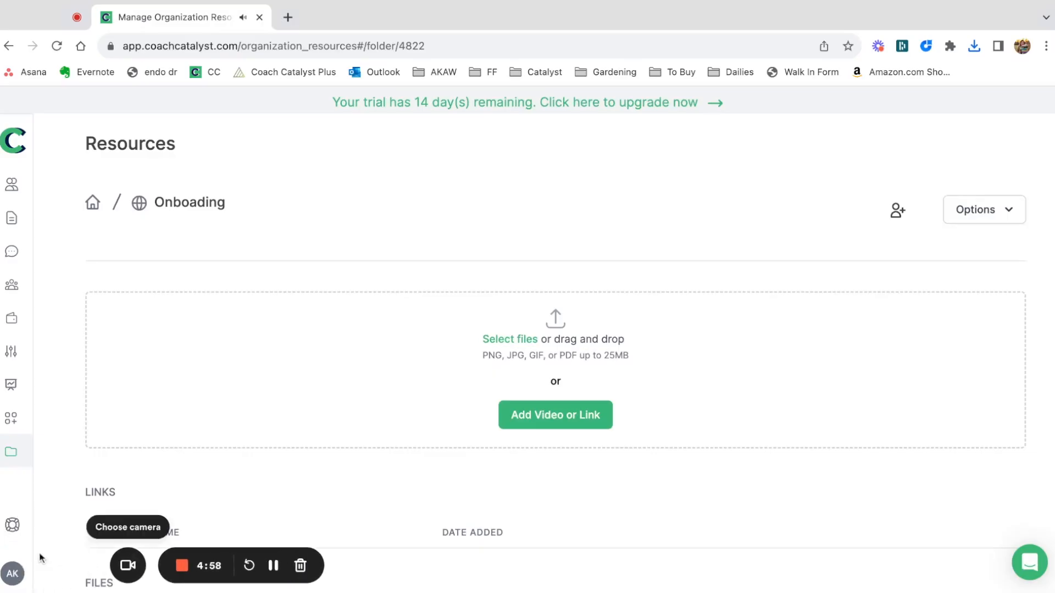
left_click(16, 529)
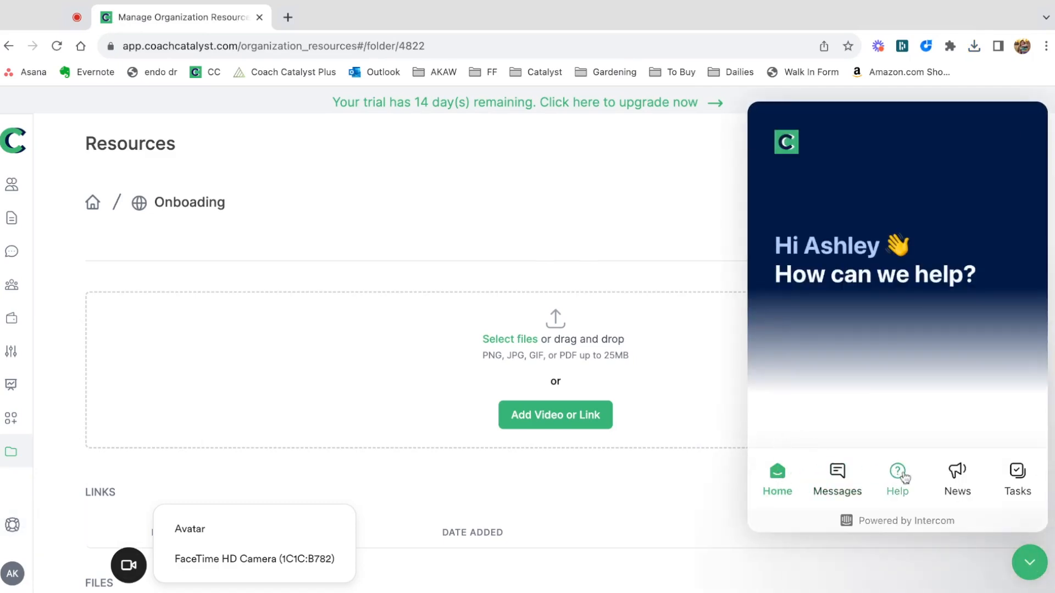
left_click(837, 472)
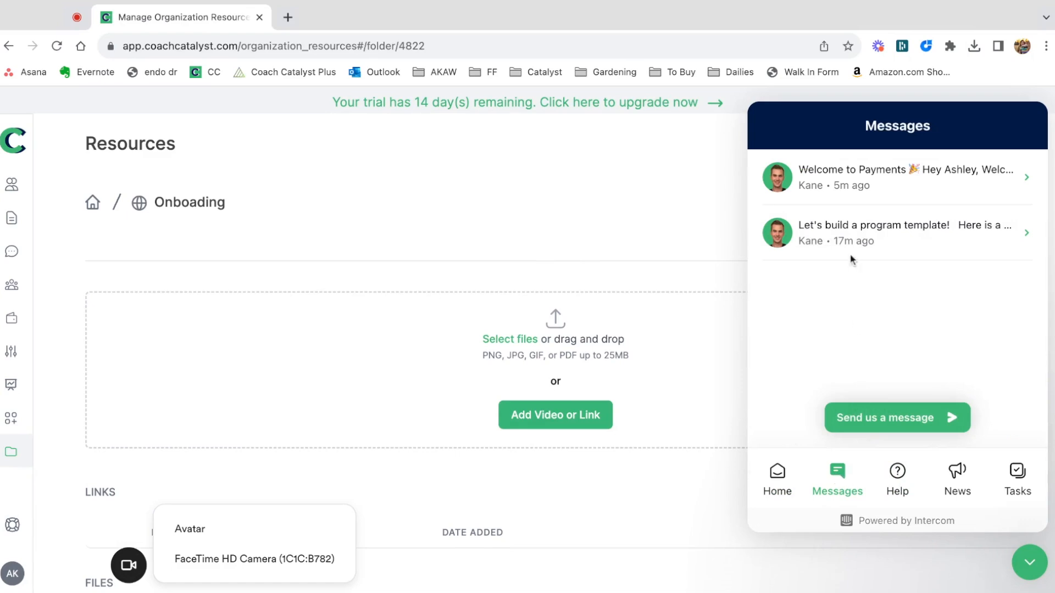
left_click(1029, 562)
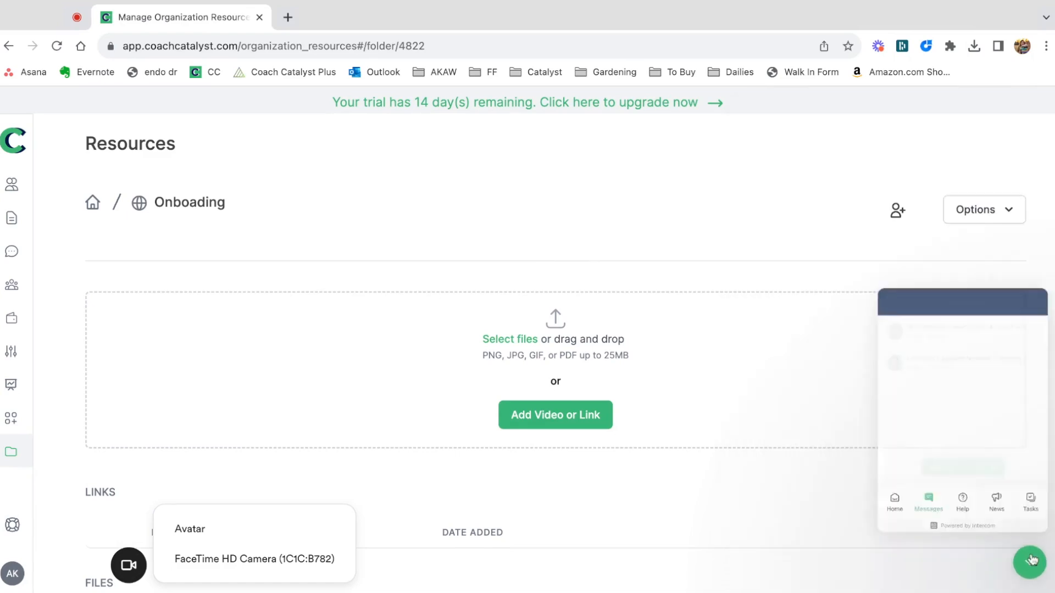
Open the account settings and go to the Tags section.
left_click(13, 575)
left_click(131, 484)
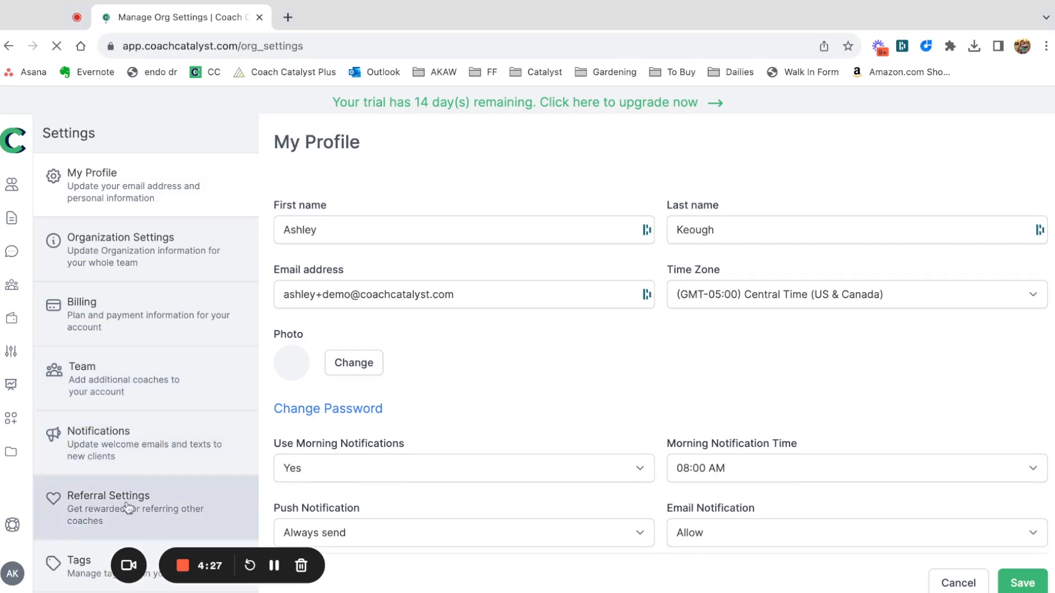
scroll(125, 506, "down", 1)
left_click(118, 541)
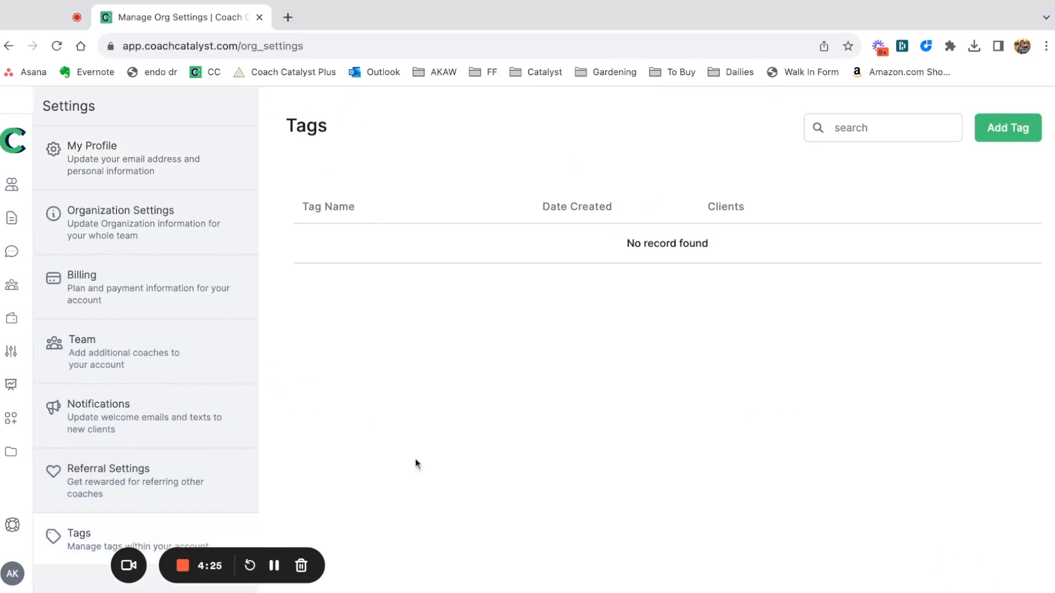